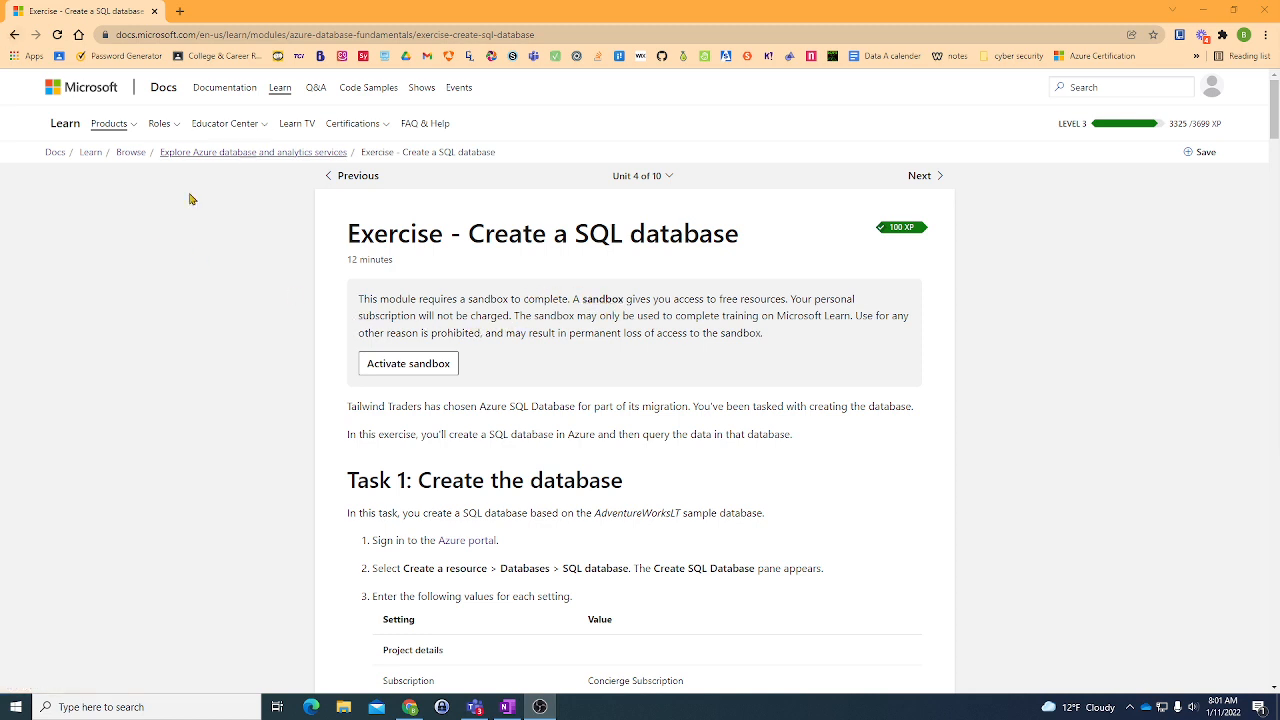
- Activate the exercise sandbox and accept the permissions requested by Microsoft Learn Sandbox
left_click(430, 367)
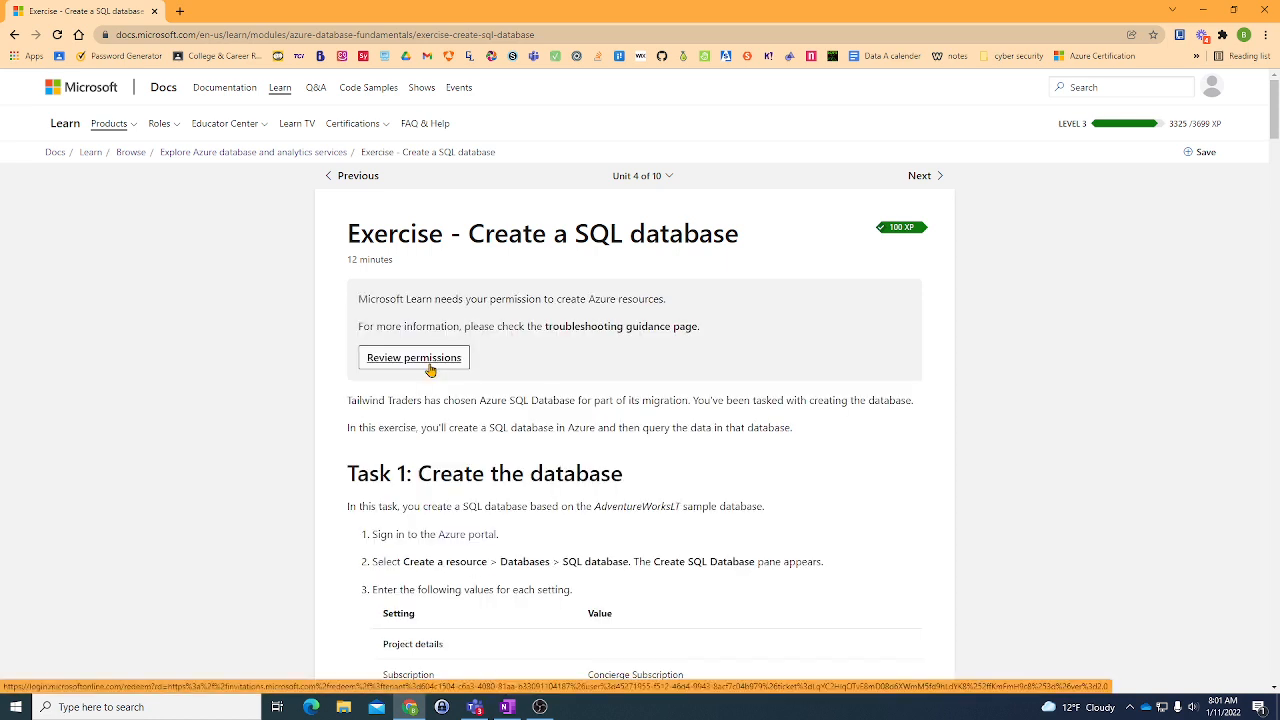
scroll(429, 370, "down", 1)
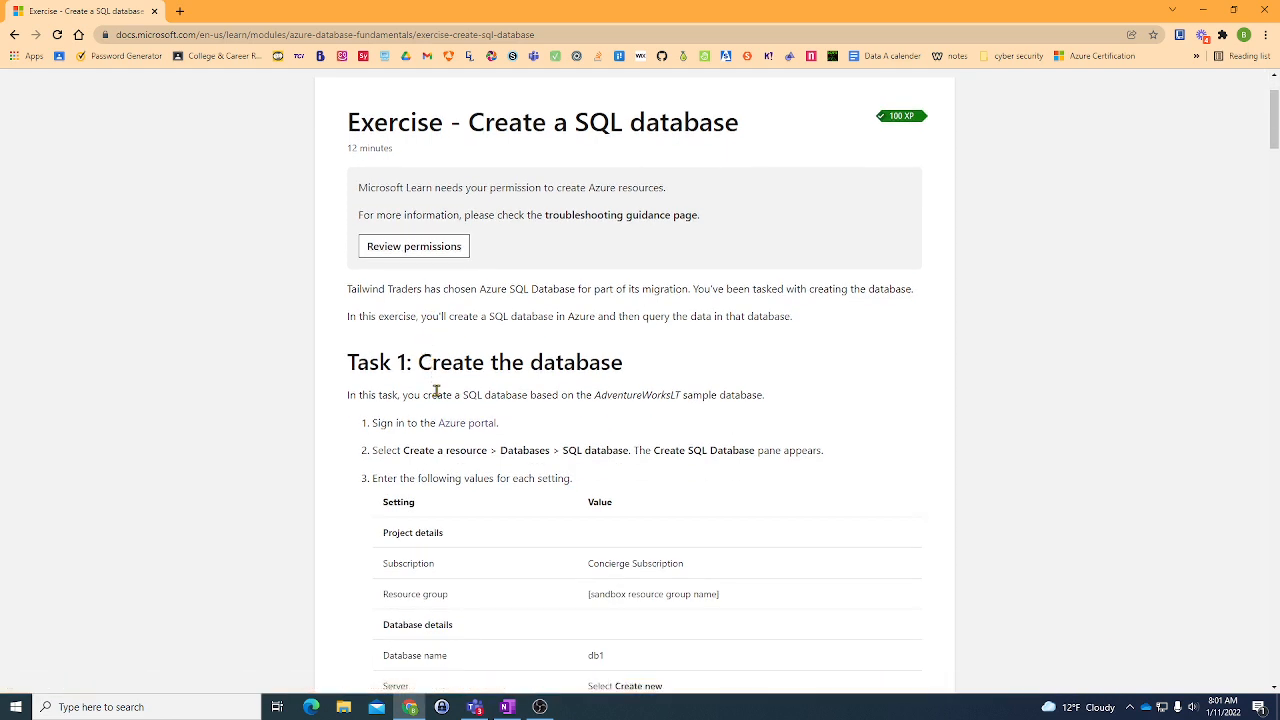
left_click(424, 255)
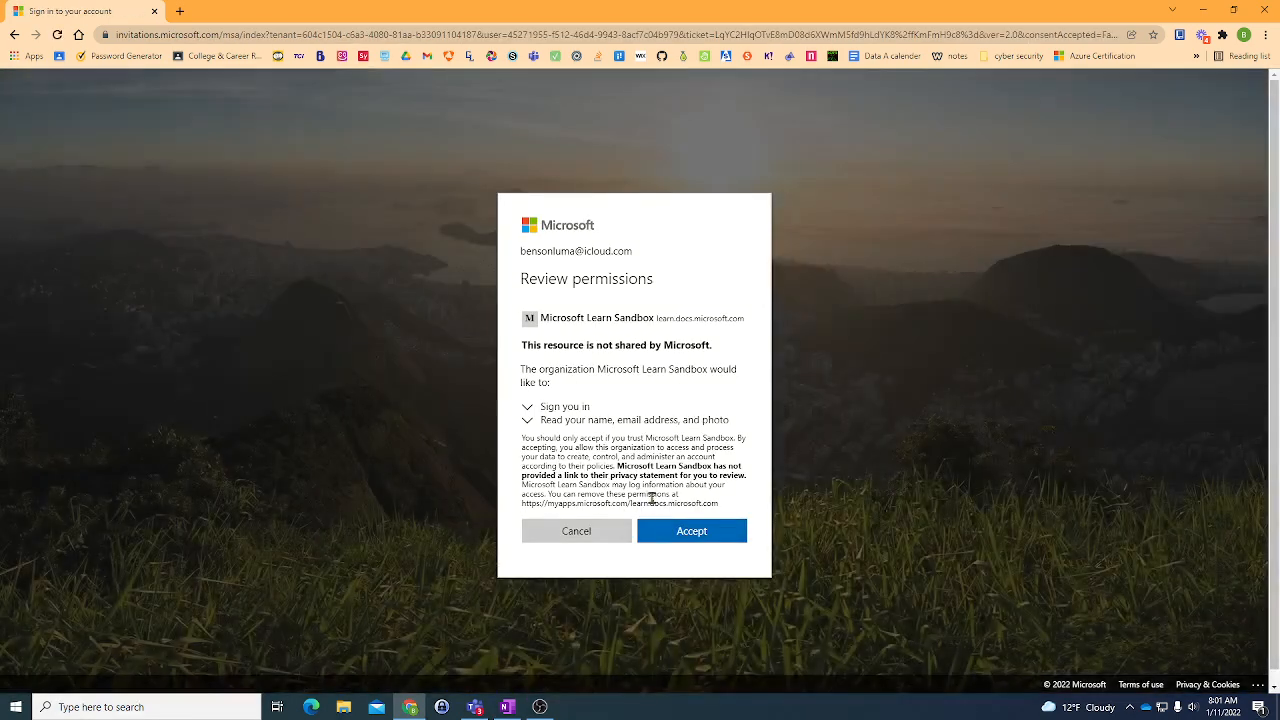
left_click(672, 535)
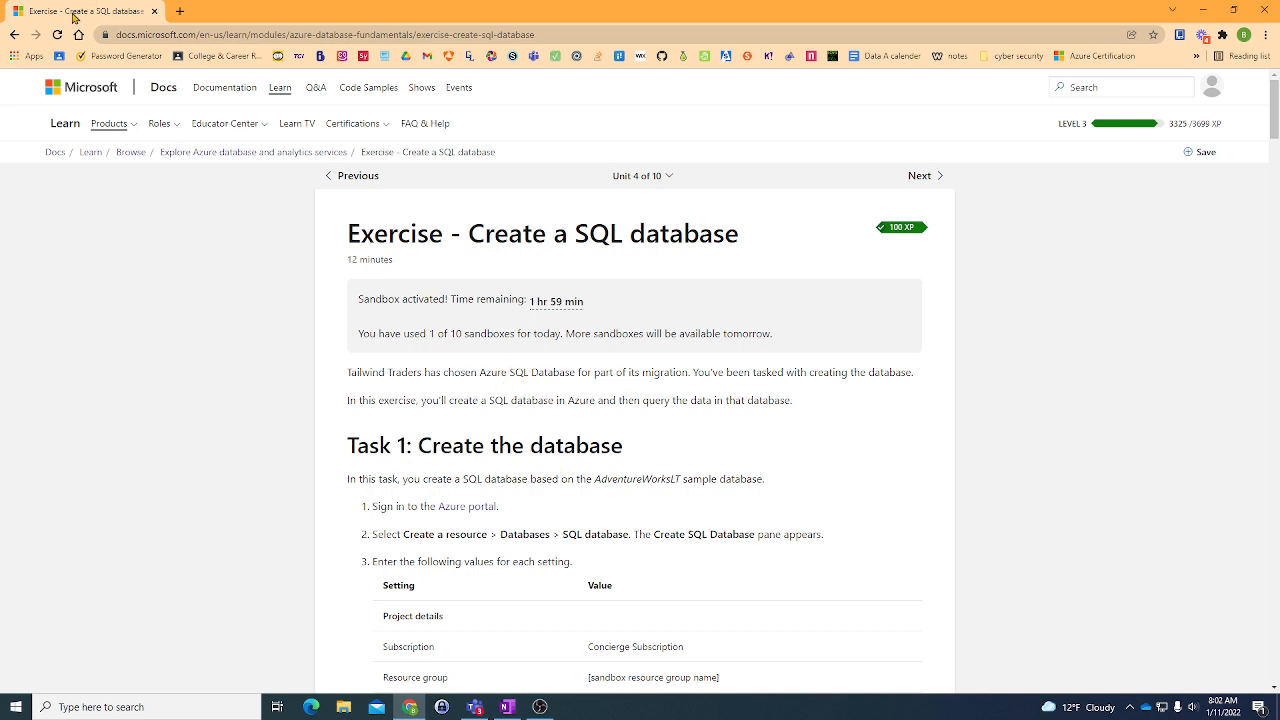
- Open the Azure portal from the exercise, dismiss its recommendations pop-up, and arrange the portal and exercise windows side by side
left_click(464, 508)
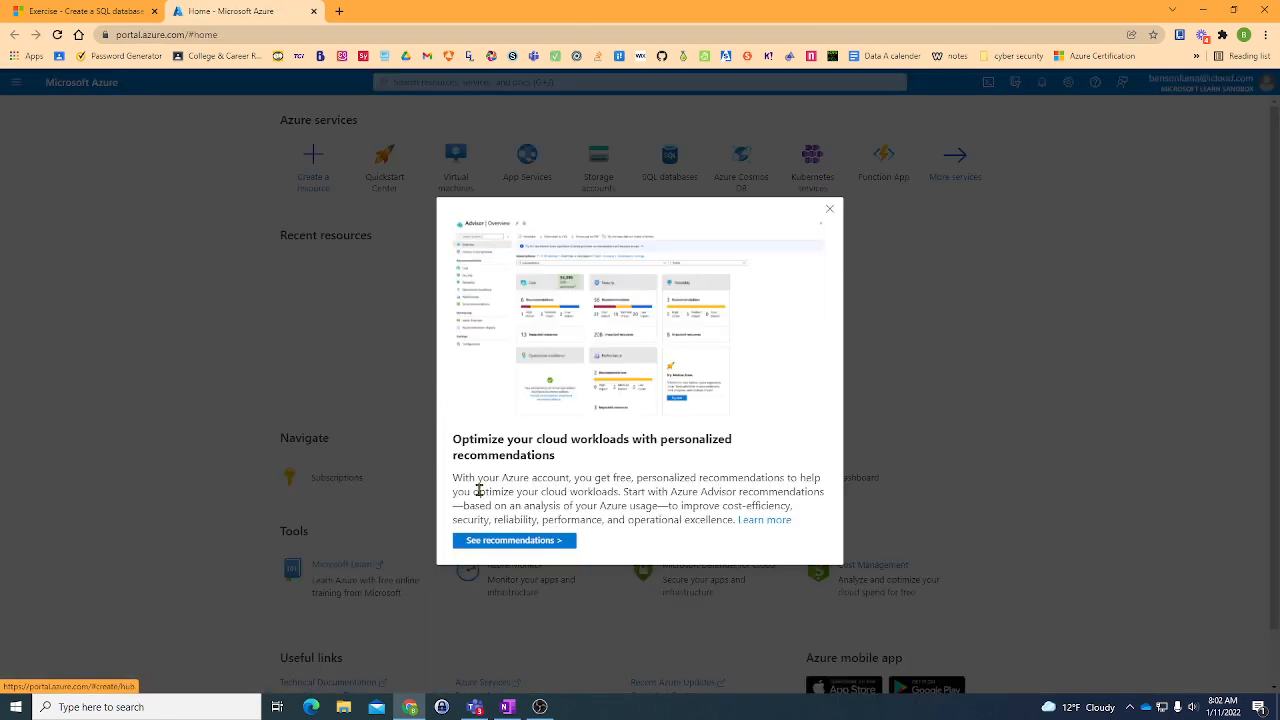
left_click(830, 209)
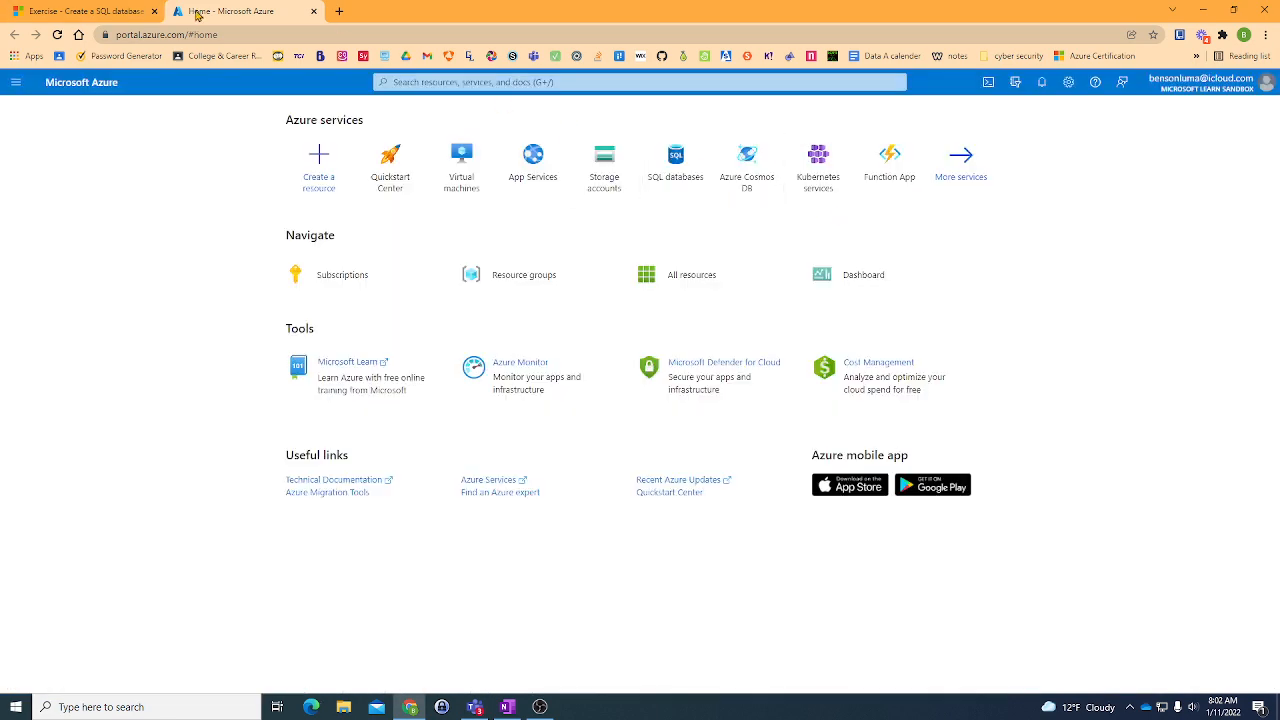
left_click_drag(197, 14, 2, 374)
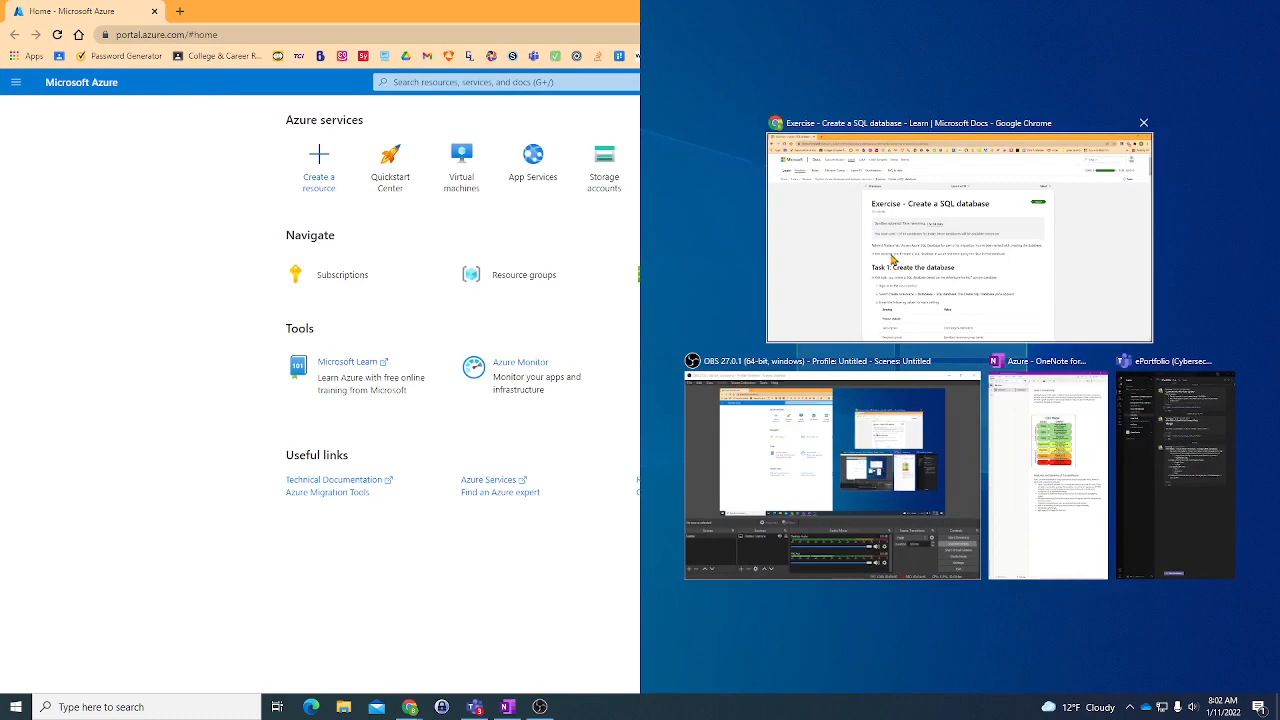
left_click(892, 258)
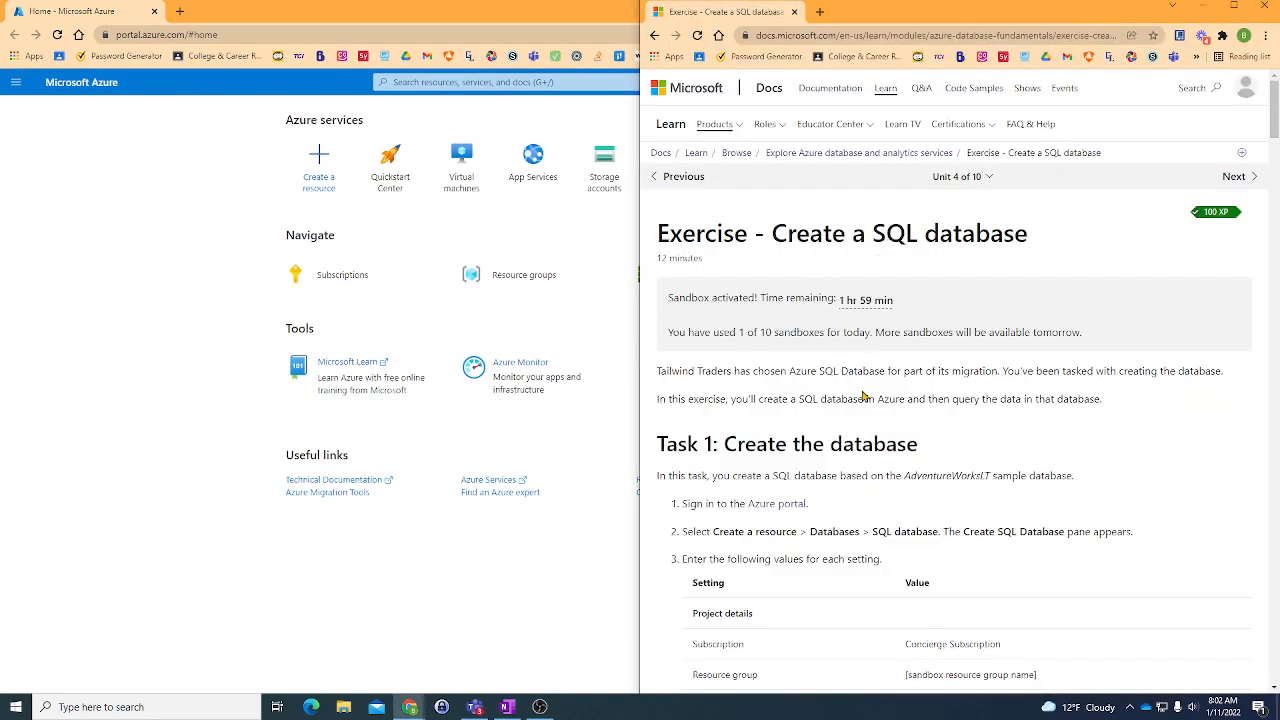
left_click(184, 283)
left_click_drag(88, 5, 300, 2)
left_click_drag(80, 9, 820, 12)
left_click(692, 12)
left_click_drag(692, 12, 1279, 330)
left_click(120, 214)
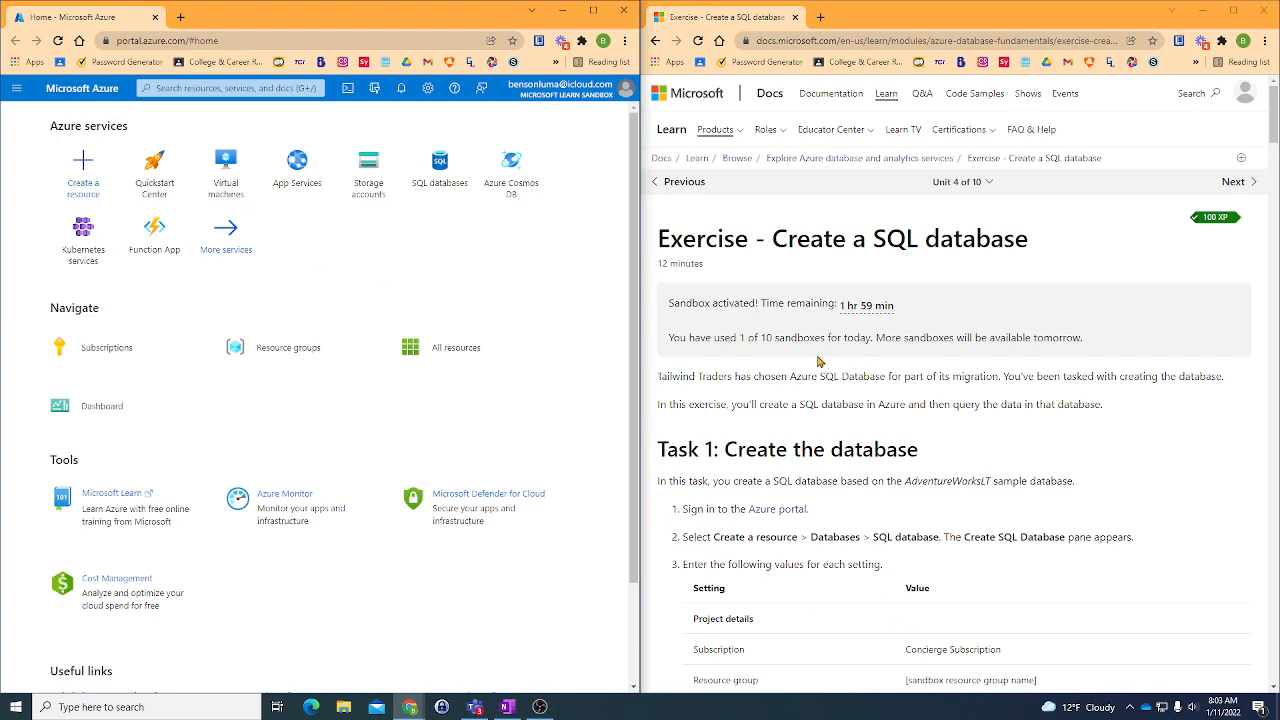
- Start creating a SQL Database resource from the Databases category in the Azure portal
scroll(808, 366, "down", 2)
scroll(808, 366, "down", 1)
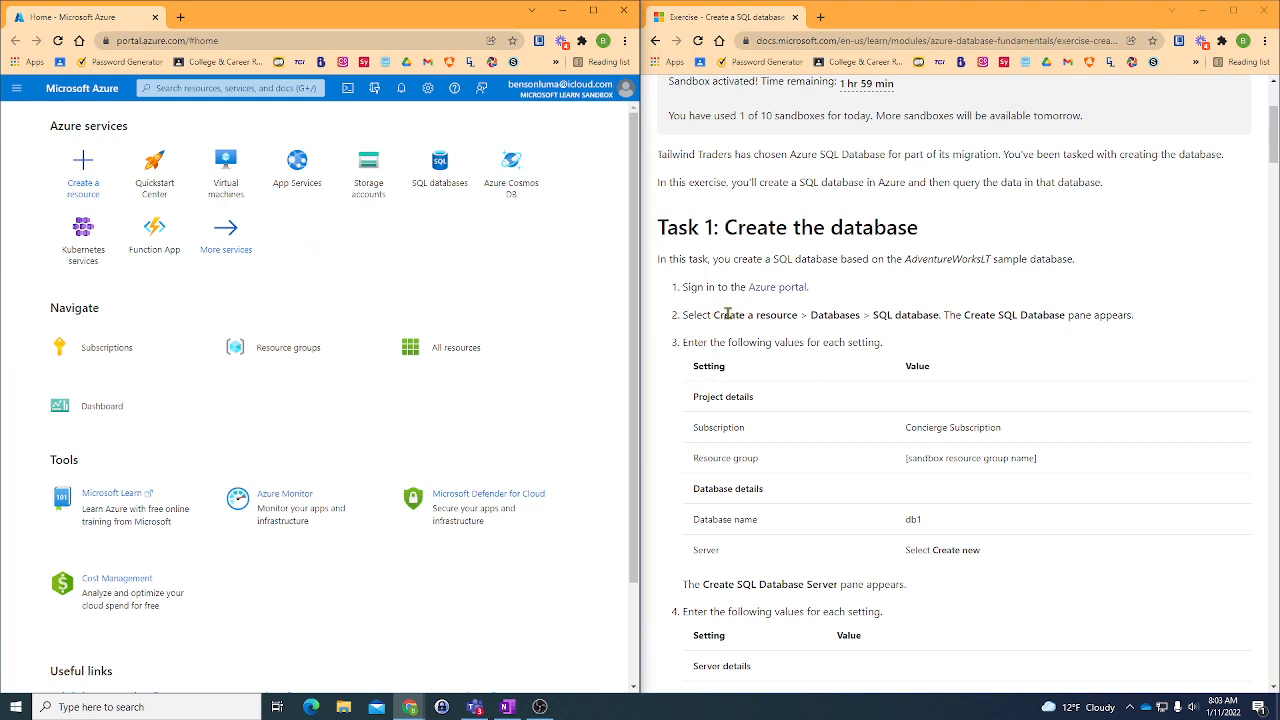
left_click(96, 178)
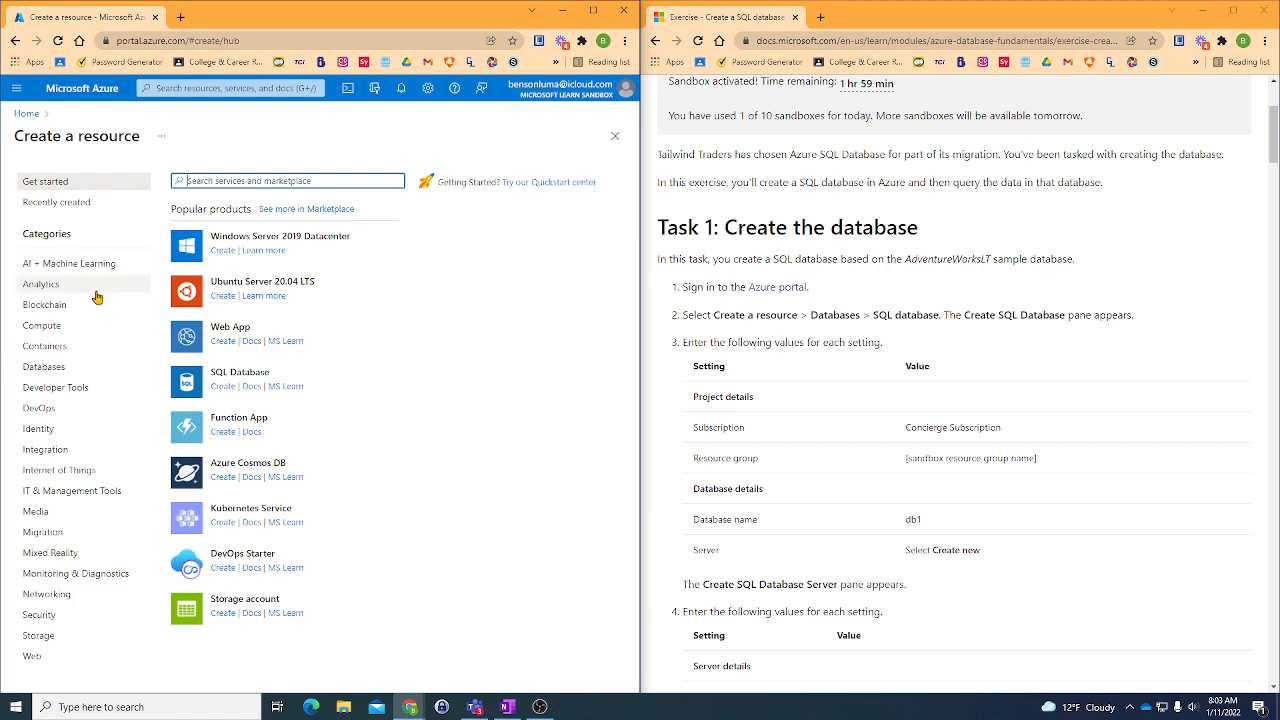
left_click(44, 368)
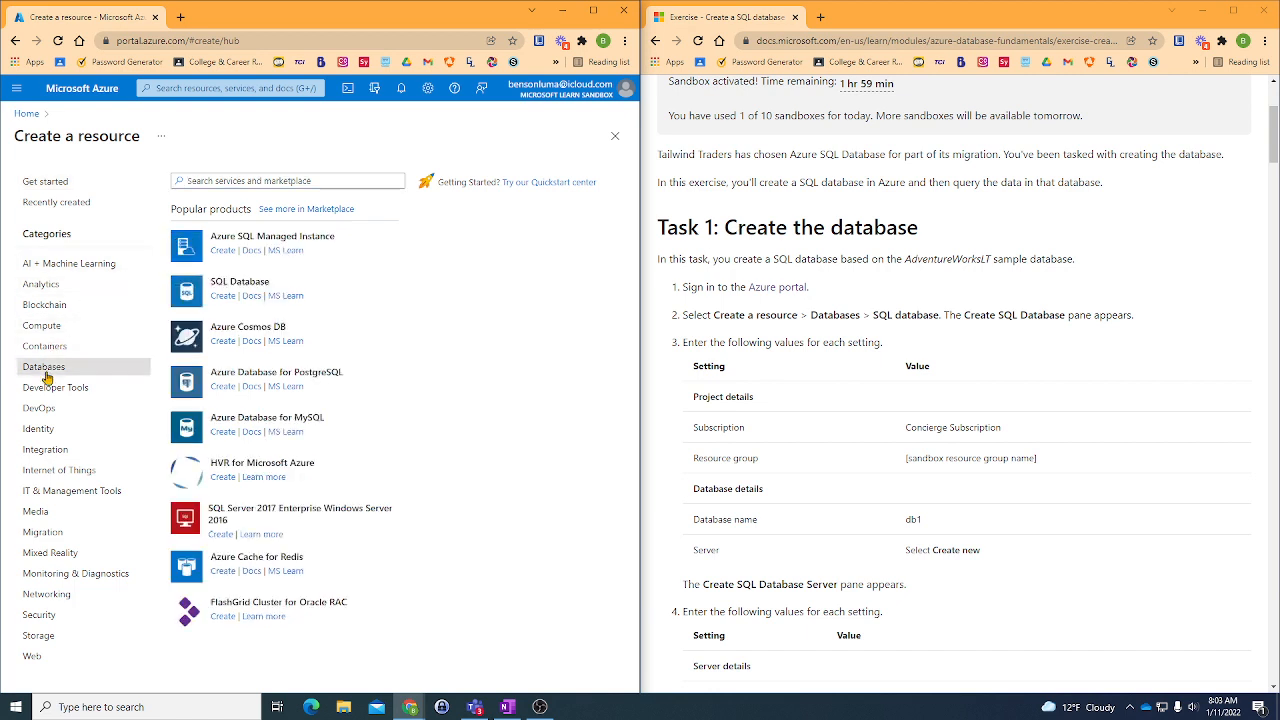
left_click(230, 287)
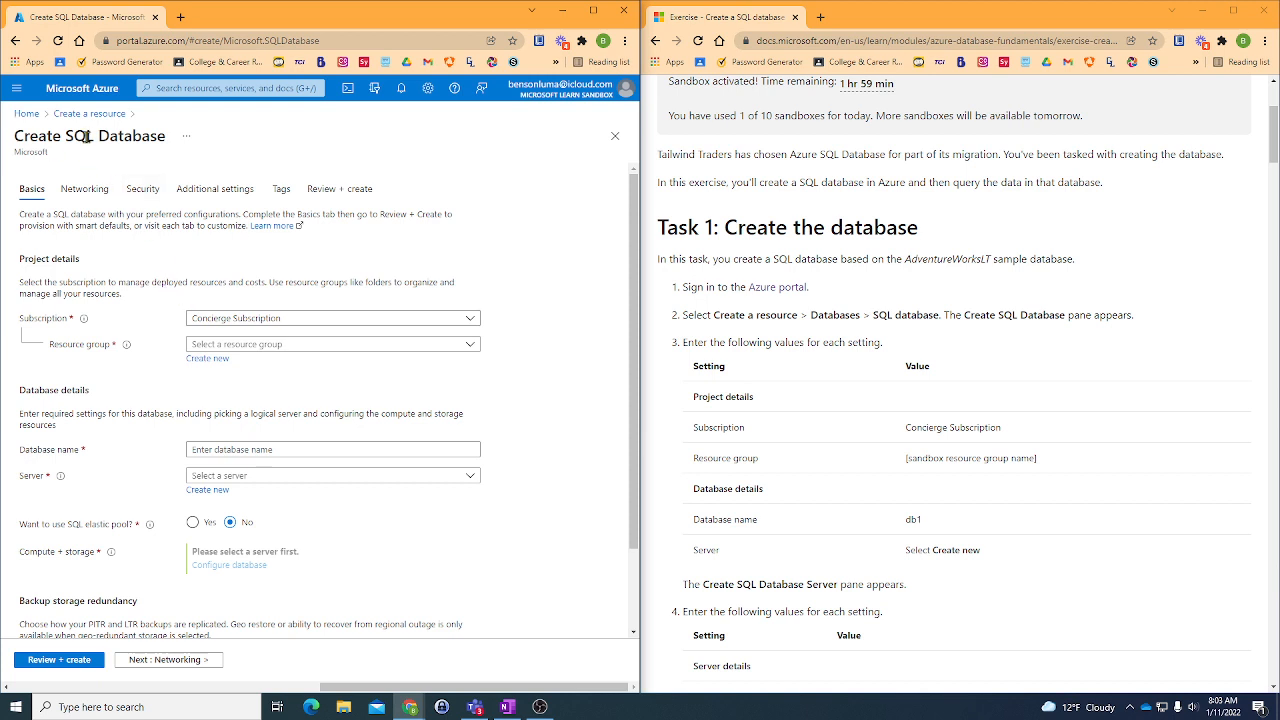
- Assign the existing sandbox resource group to the database and name the database db1
scroll(138, 256, "down", 1)
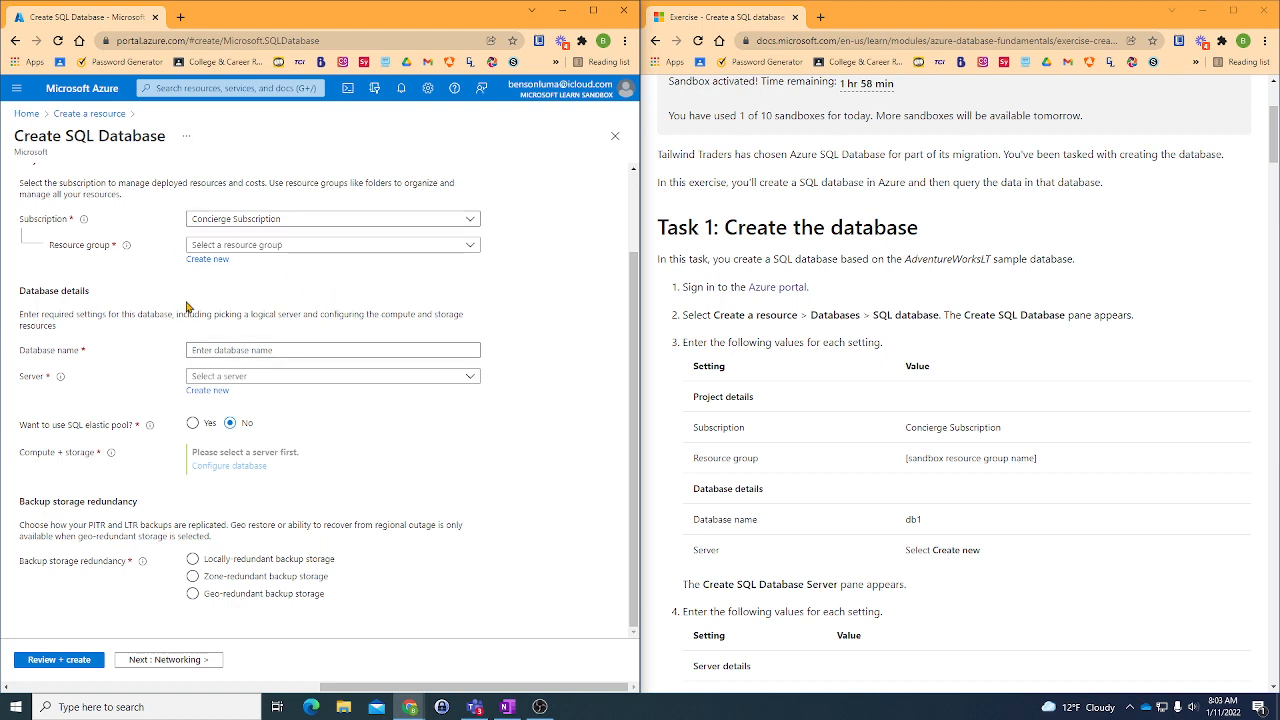
scroll(870, 305, "down", 1)
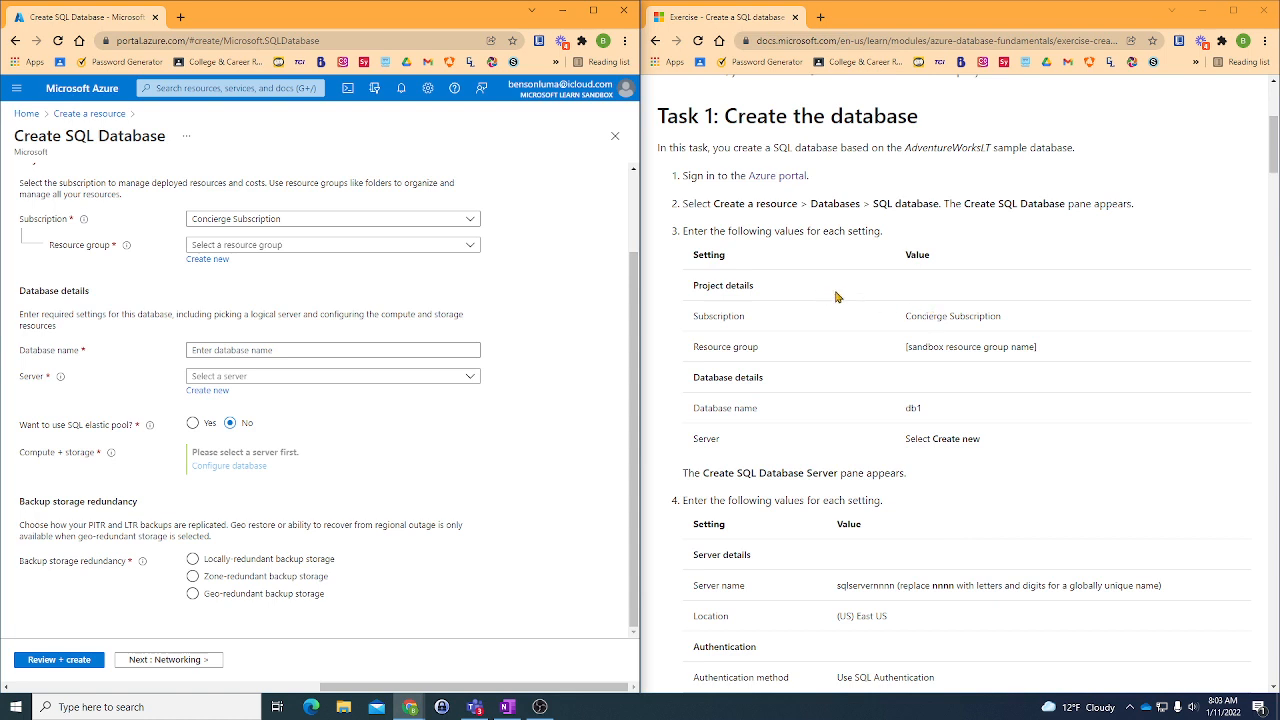
left_click(238, 245)
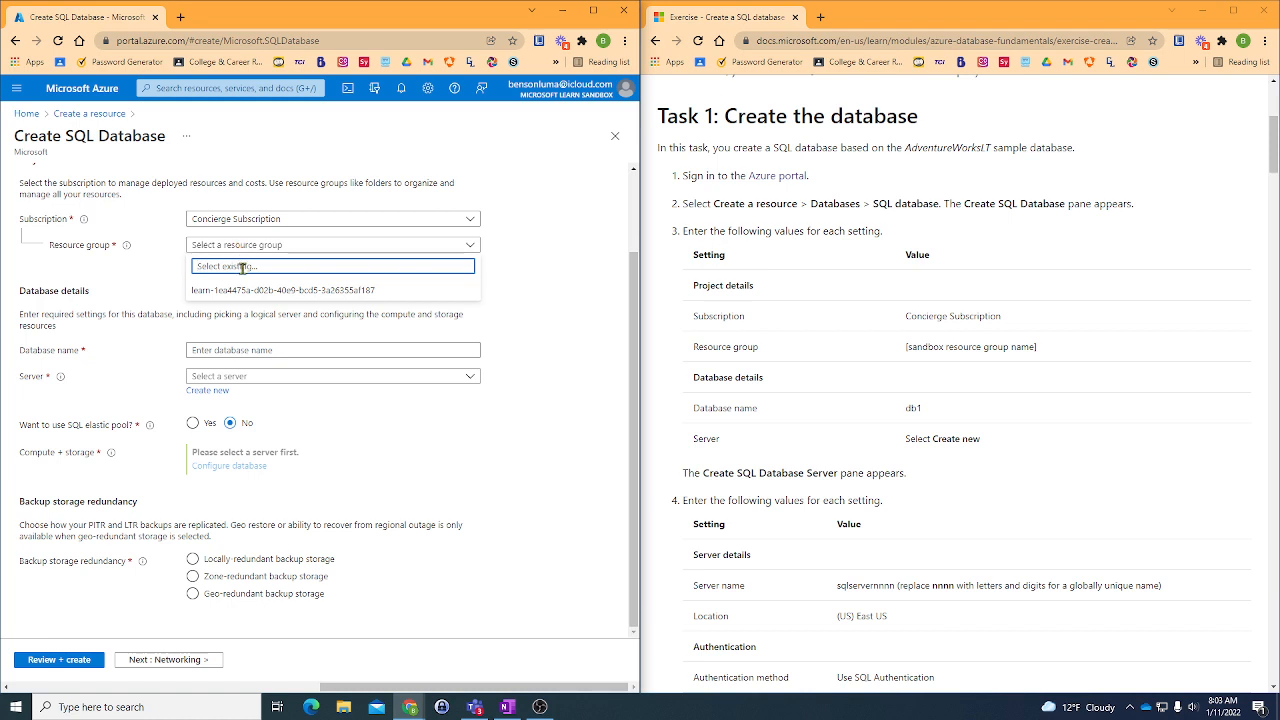
left_click(241, 291)
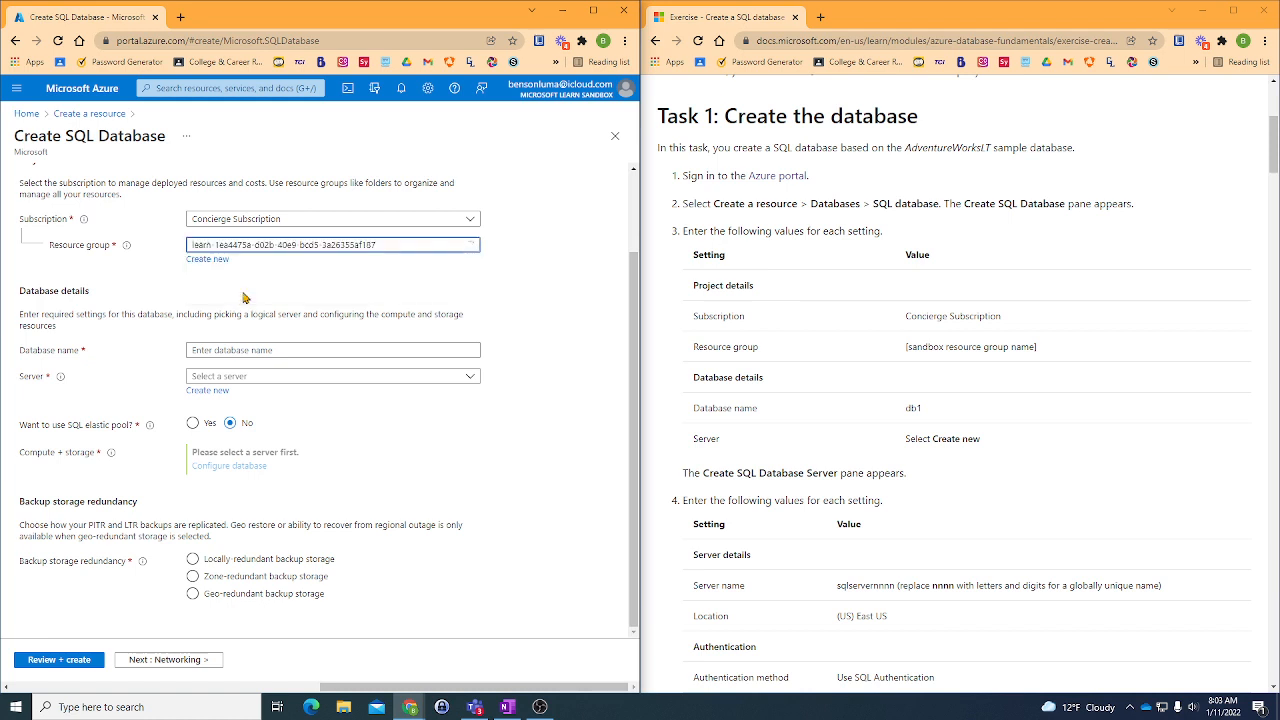
left_click(256, 352)
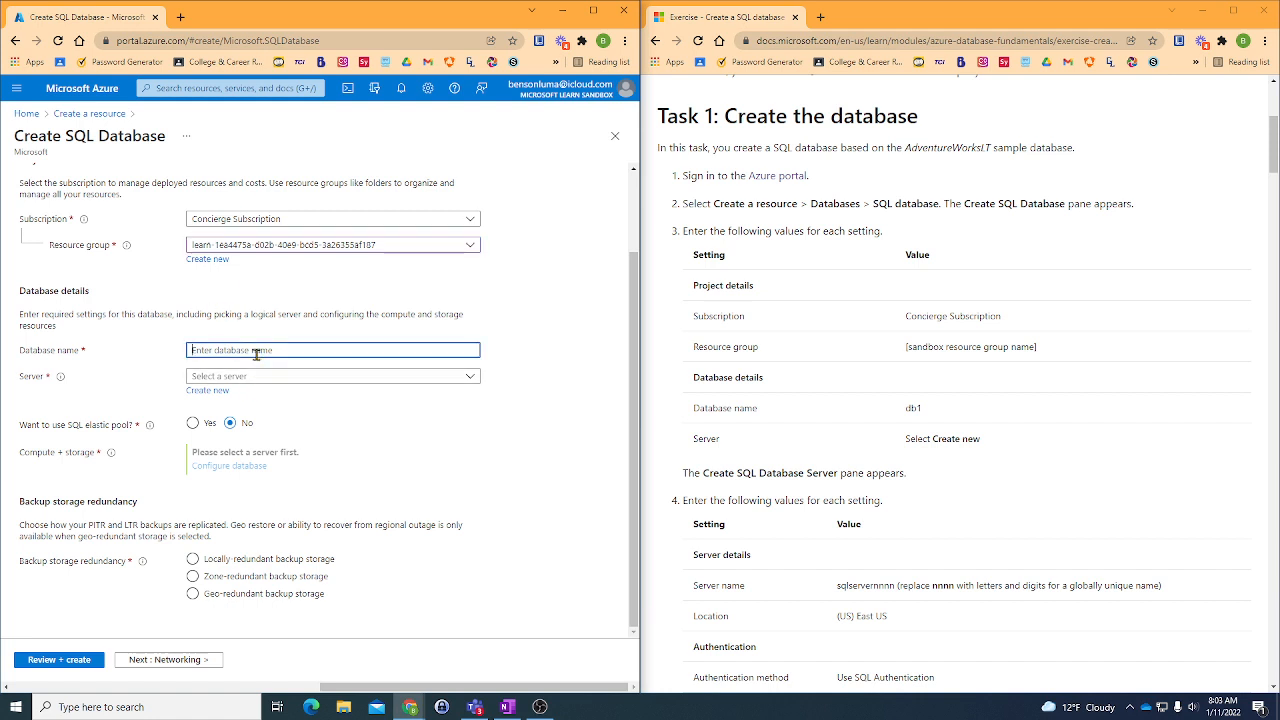
type("db1")
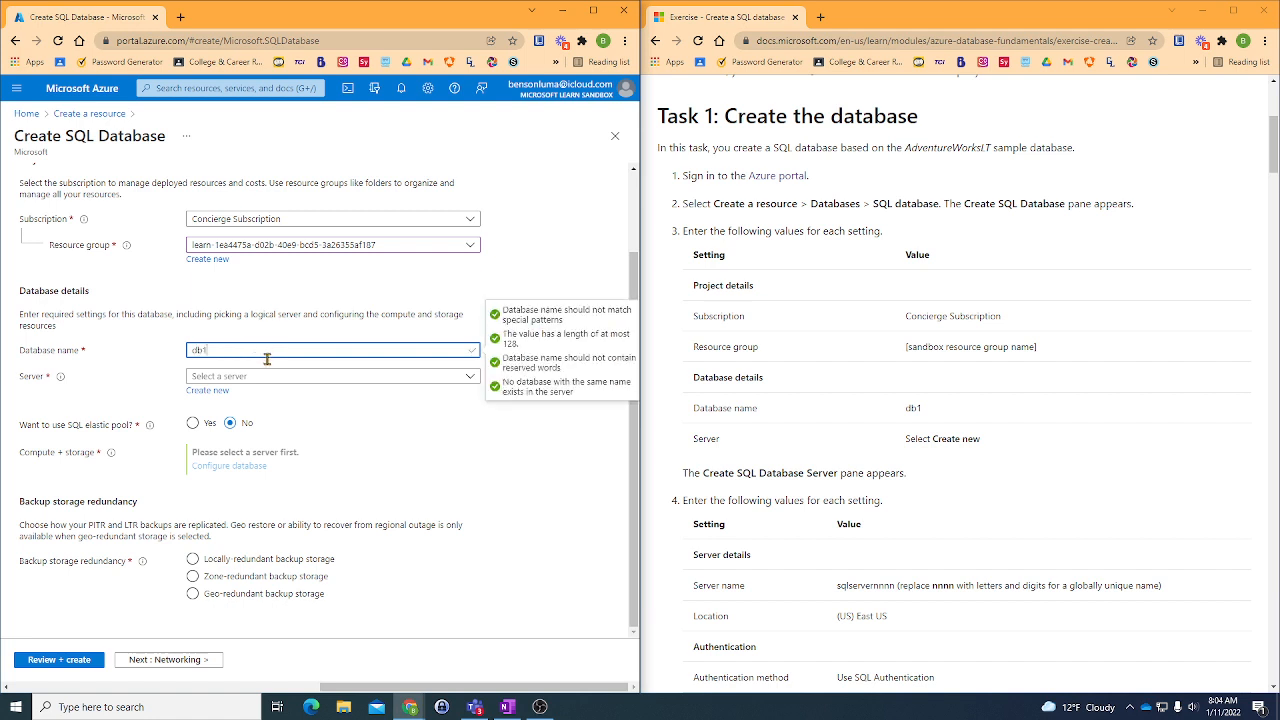
- Start creating a new server for the db1 database
left_click(265, 379)
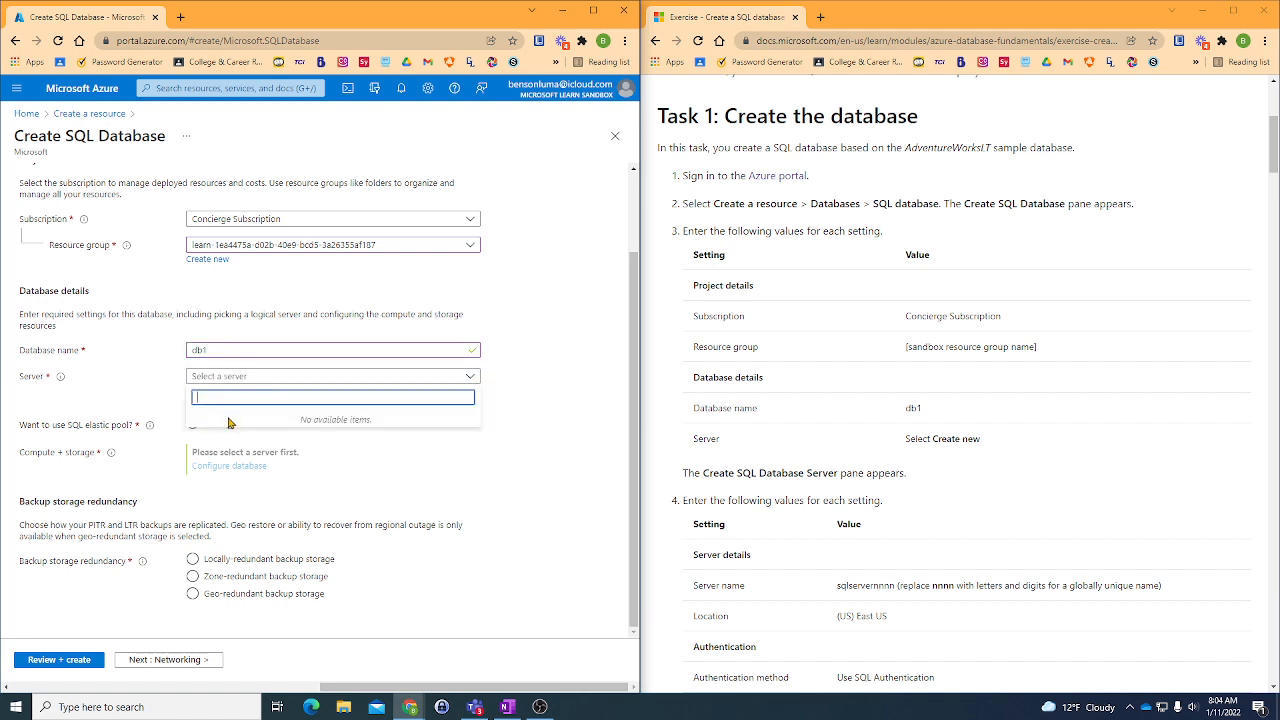
left_click(378, 429)
left_click(340, 380)
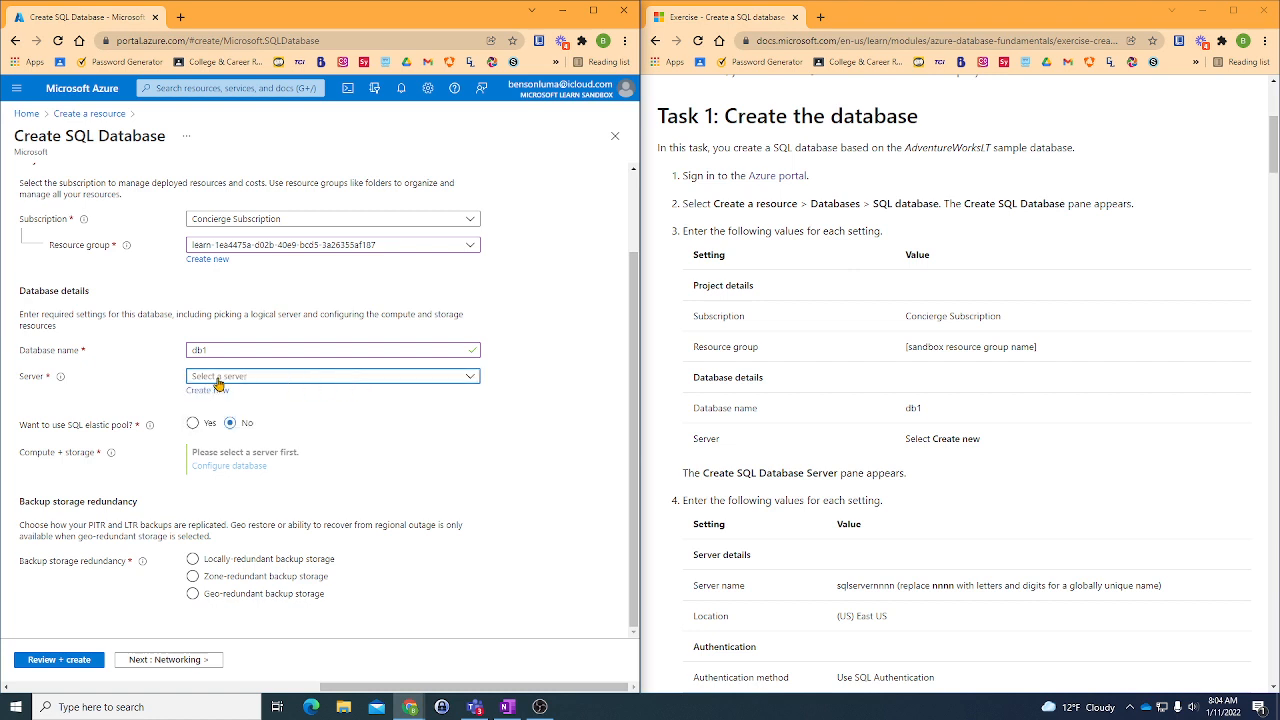
left_click(207, 391)
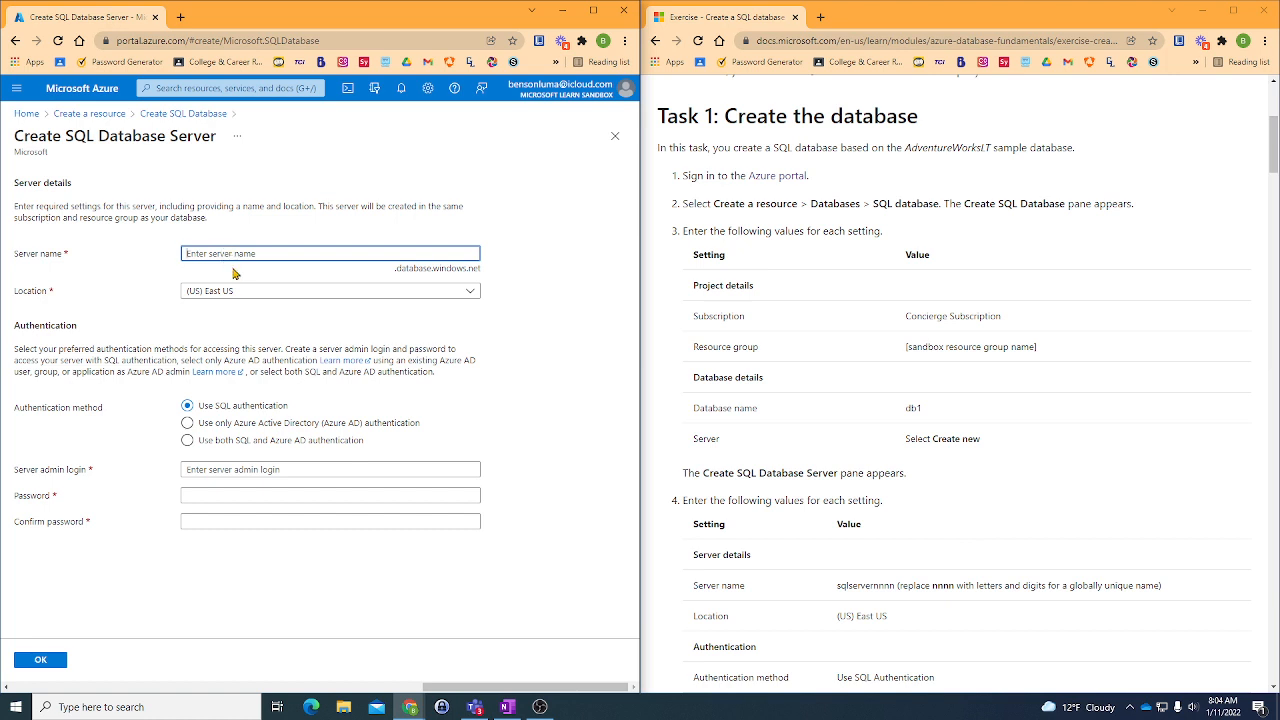
- Name the new server sqlserver303 and keep its location as (US) East US
scroll(1059, 516, "down", 3)
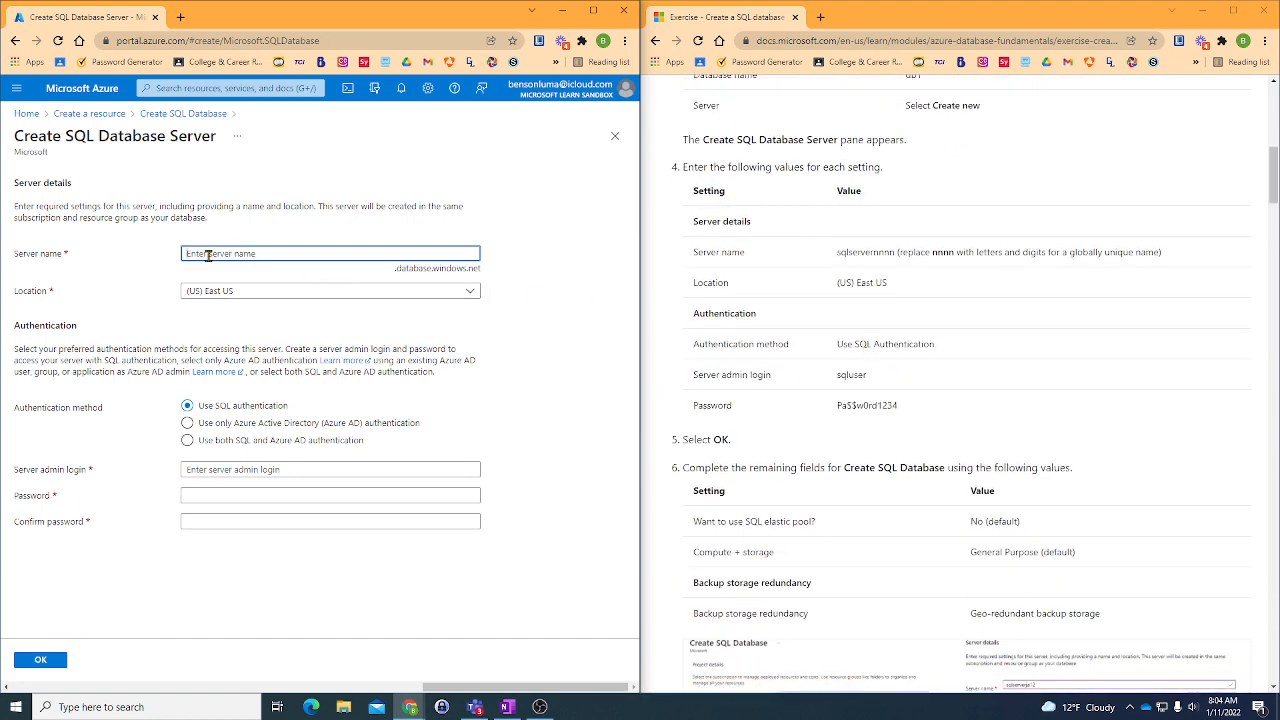
type("sq")
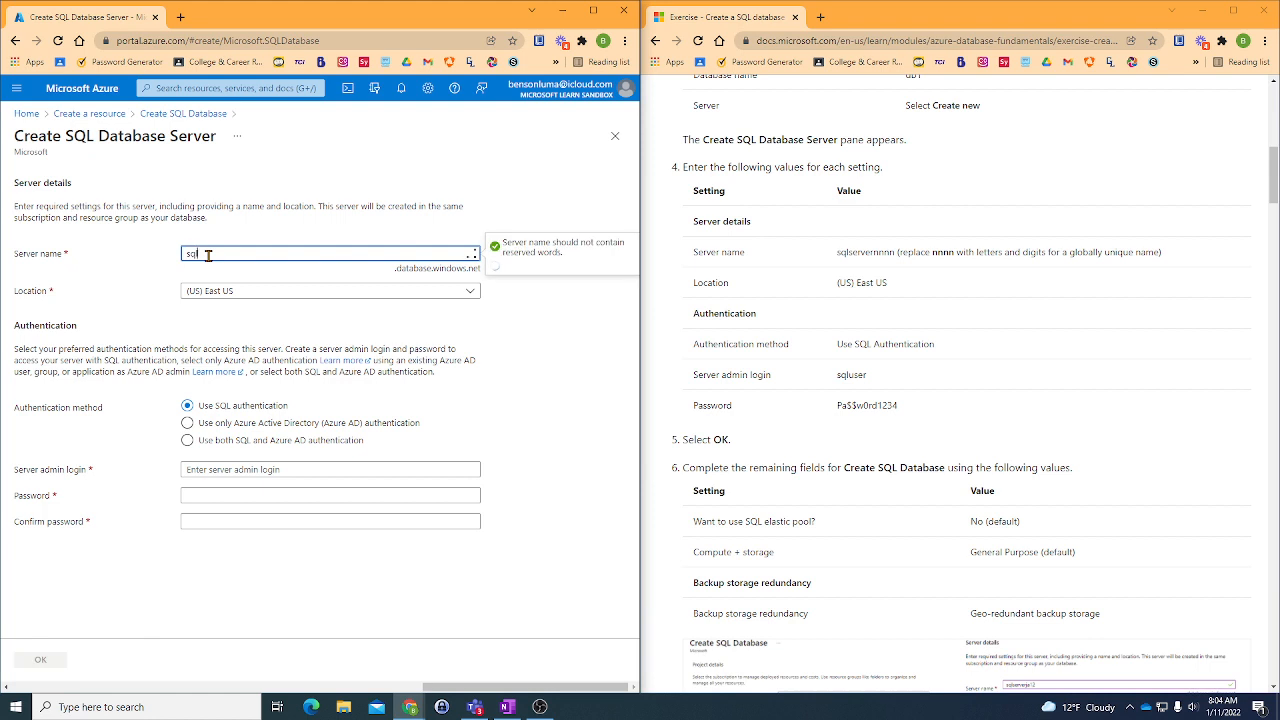
type("lse")
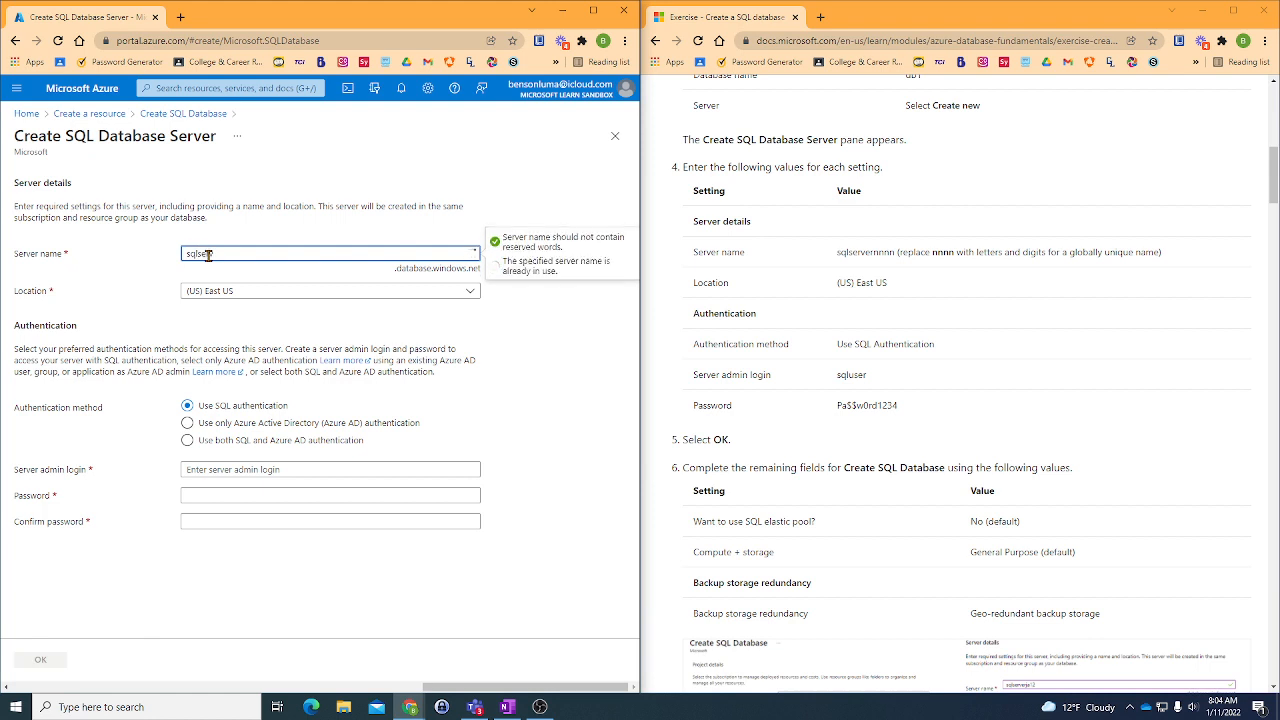
type("rver")
type("nn")
type("303")
left_click(253, 293)
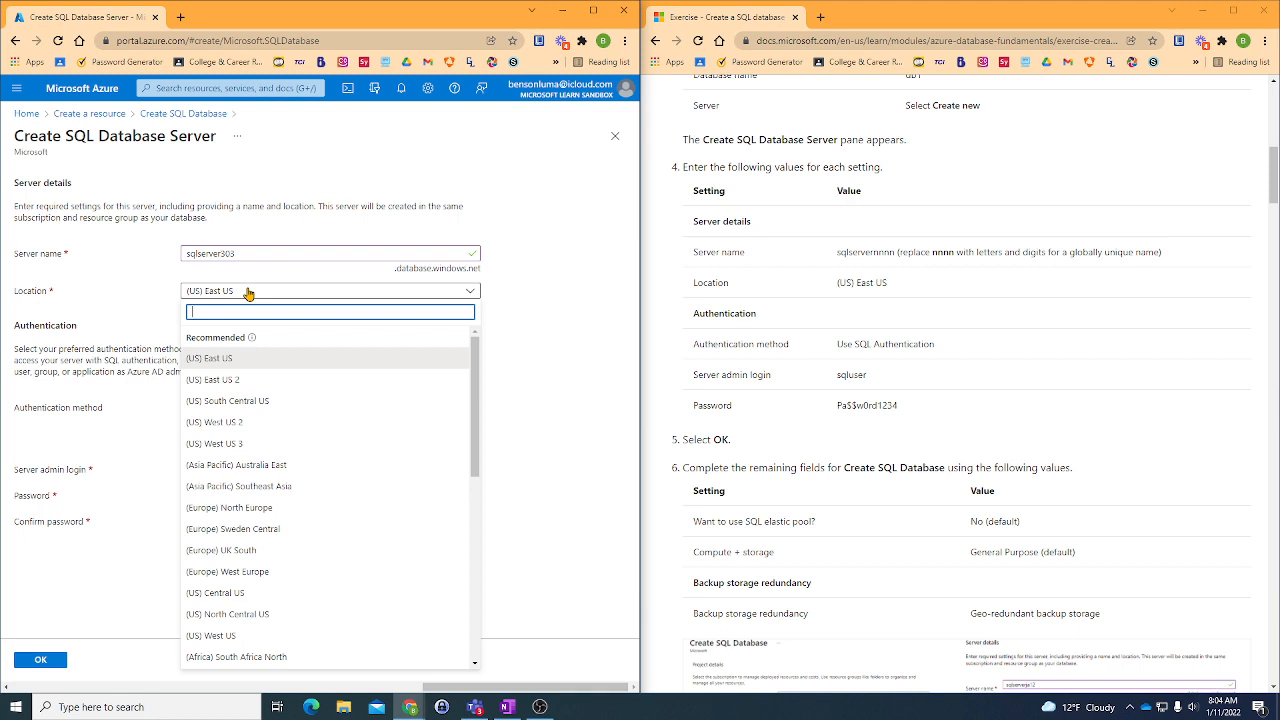
left_click(249, 293)
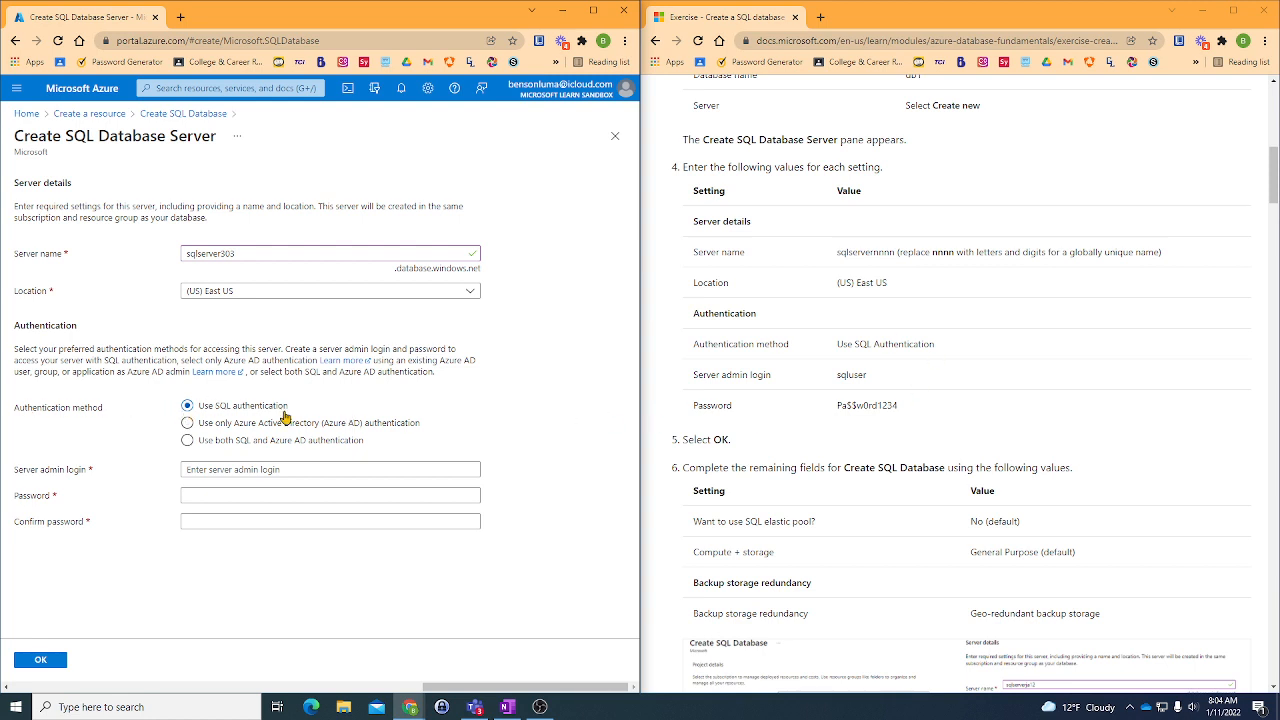
- Set the server admin login to sqluser
left_click(251, 469)
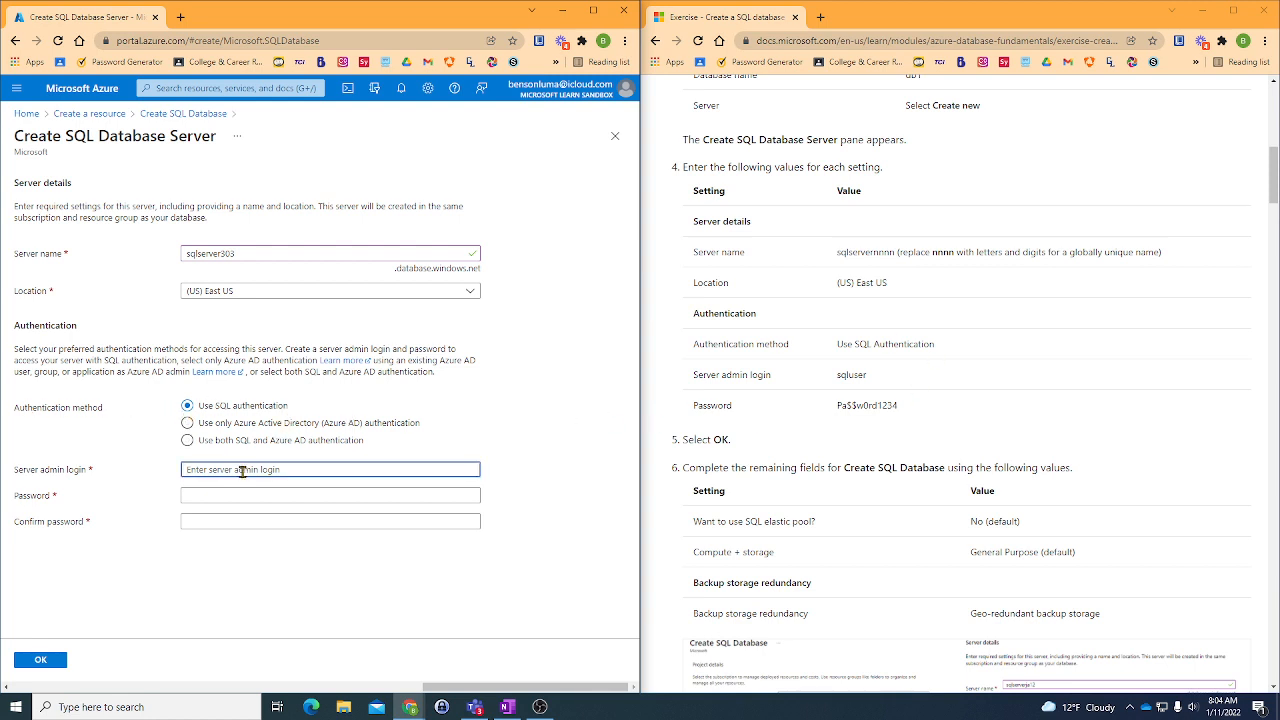
type("sqluser")
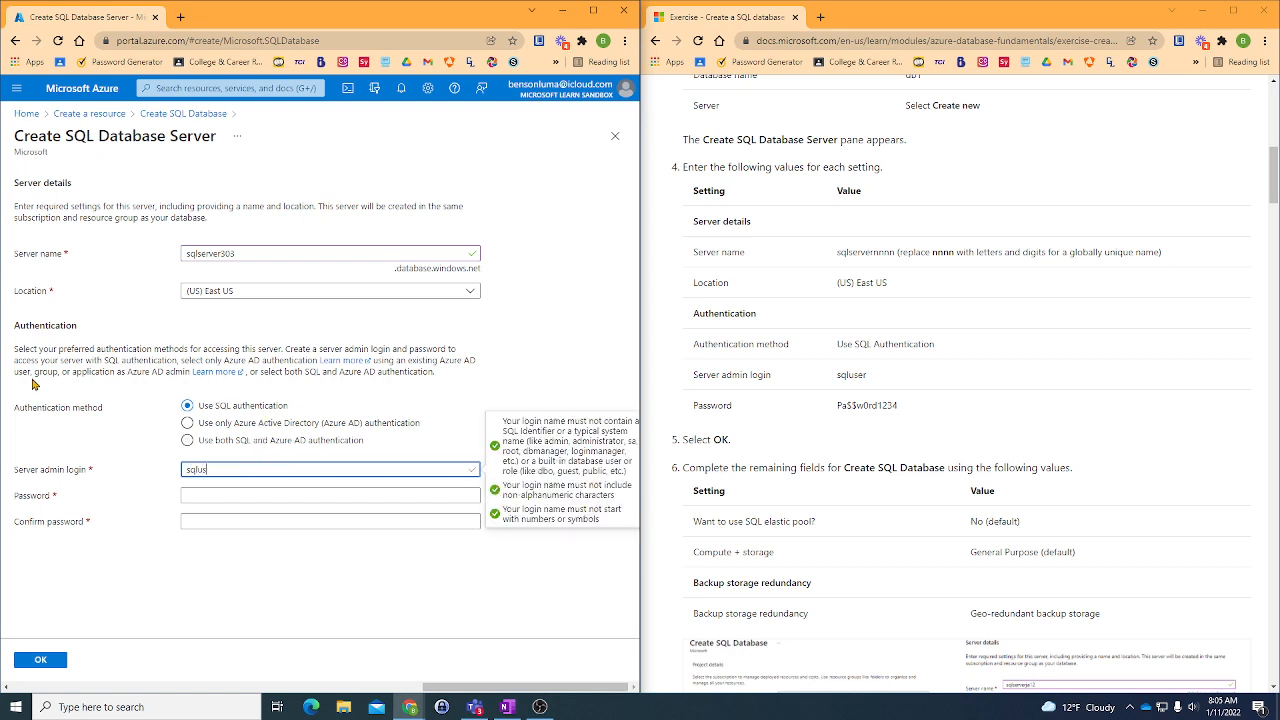
- Enter and confirm the server admin password given in the exercise, and accept the new server's settings
left_click(256, 497)
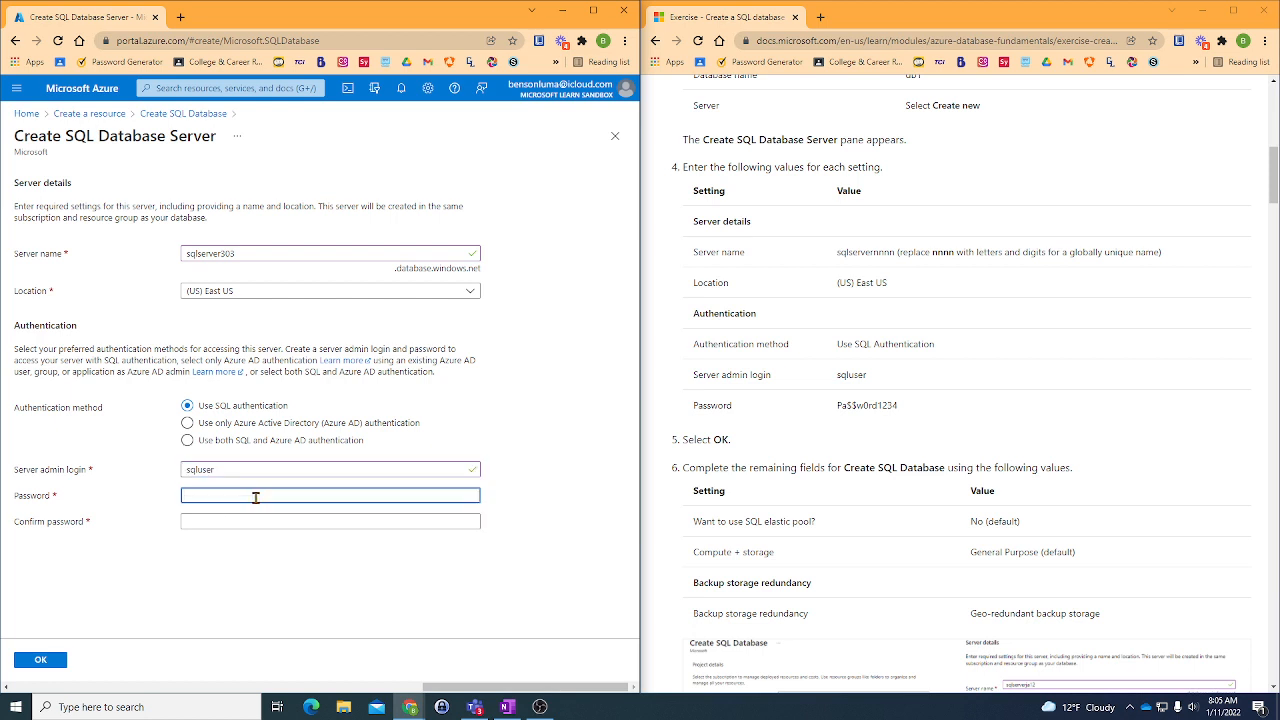
type("Pa")
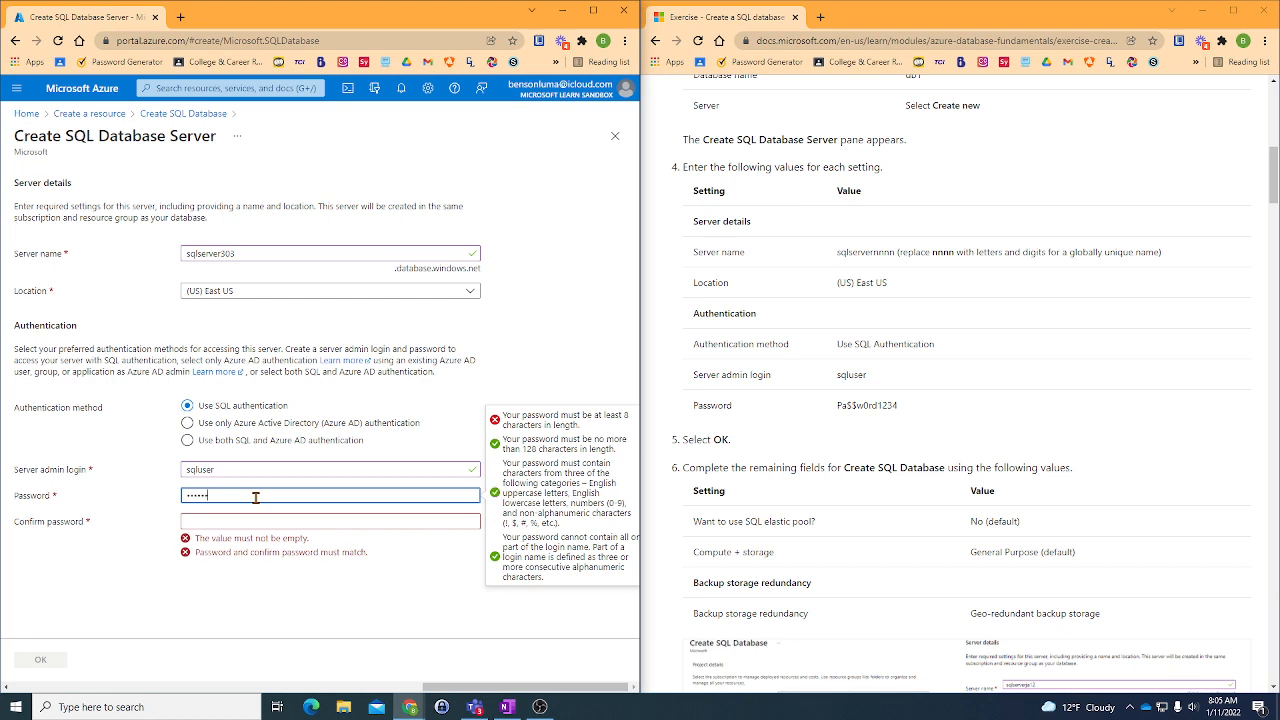
type("$$w0rd")
left_click(257, 524)
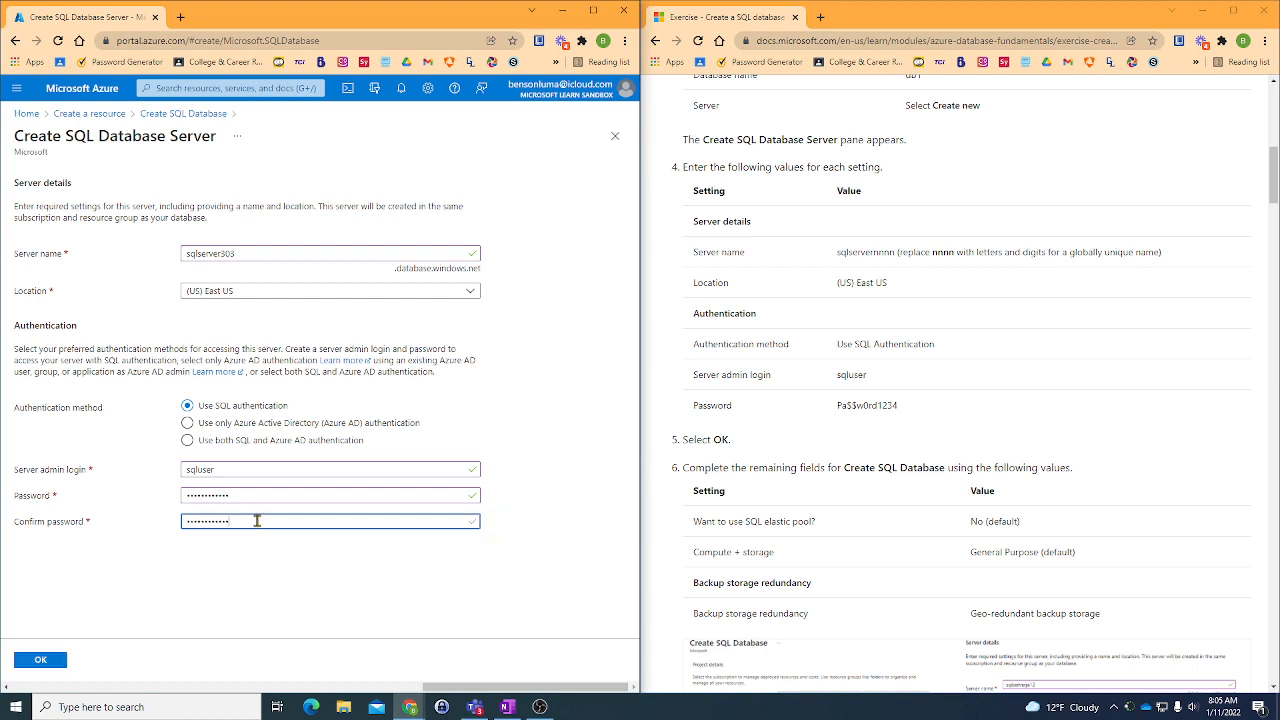
left_click(43, 666)
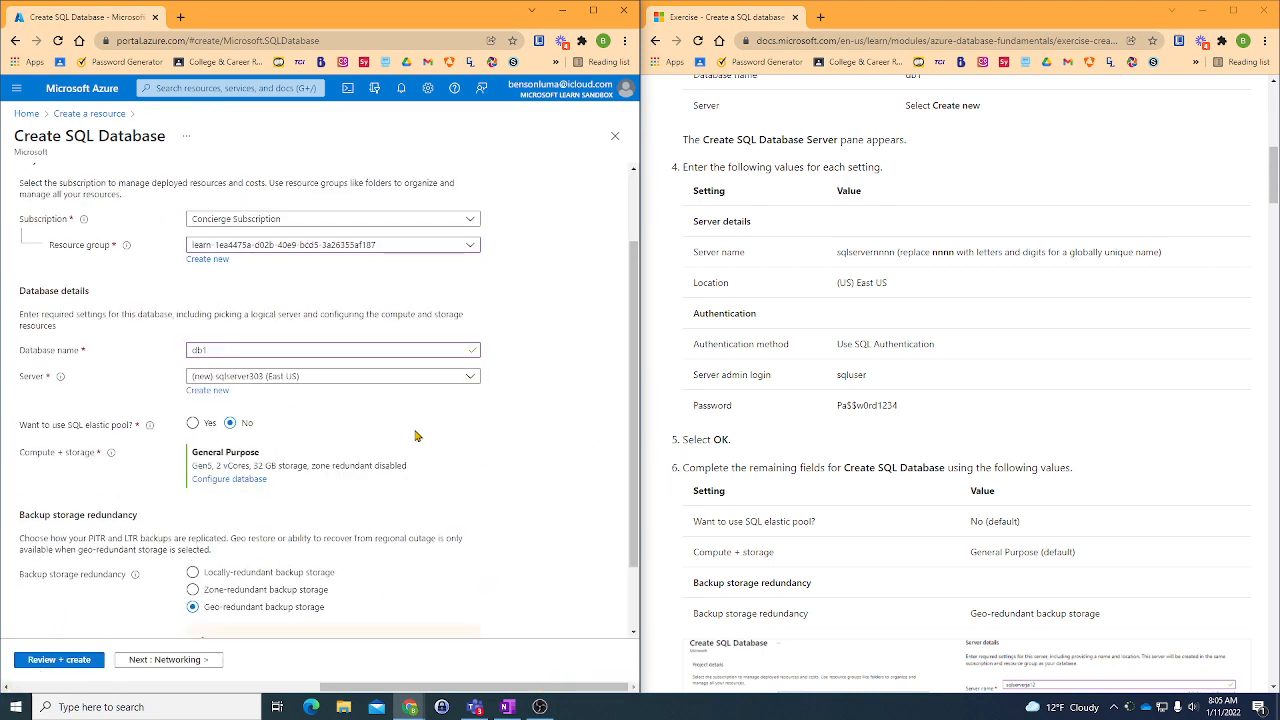
- Check the elastic pool, compute and storage, and backup redundancy settings against the exercise instructions
scroll(533, 440, "down", 1)
scroll(789, 409, "down", 1)
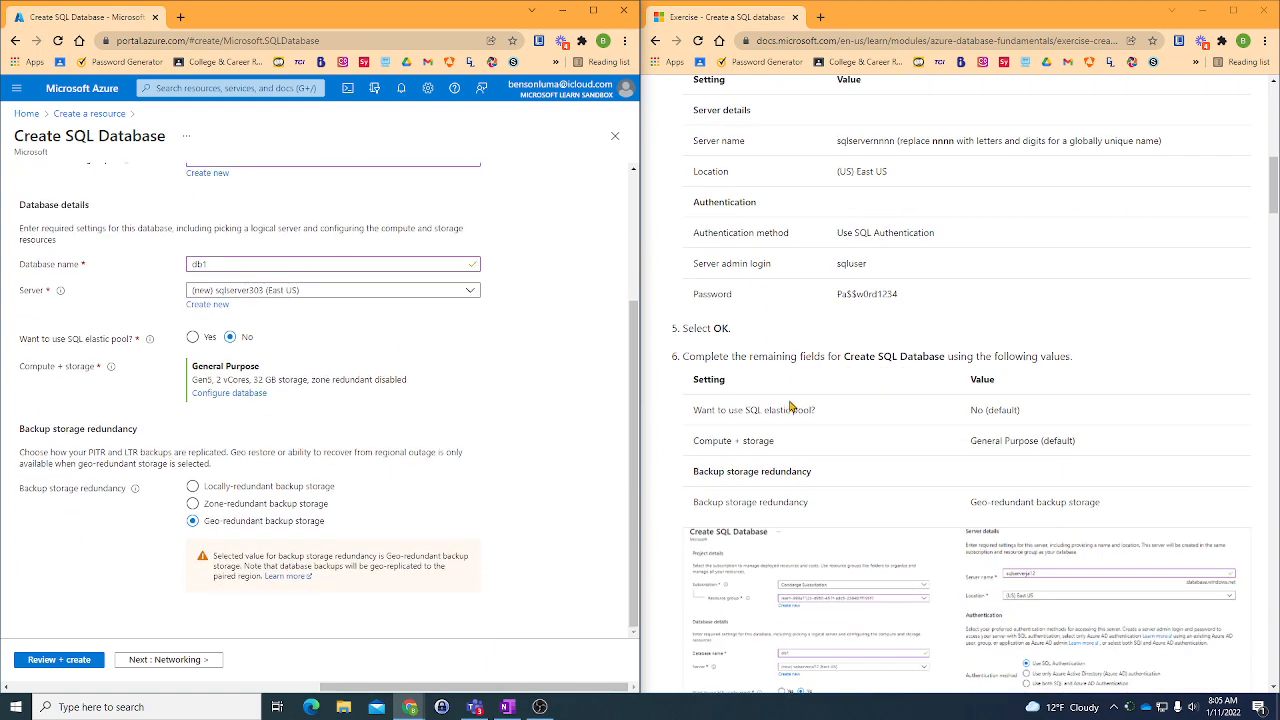
scroll(789, 409, "down", 2)
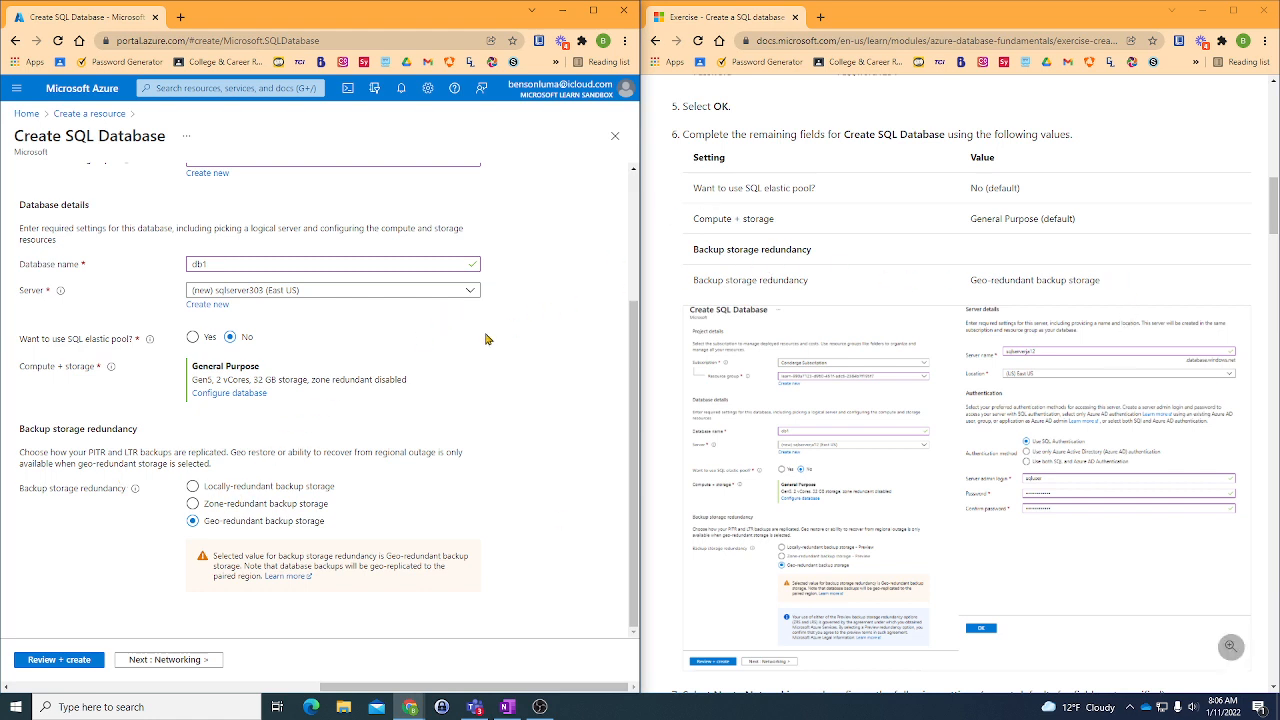
- Review the exercise's reference settings and continue to the new database's networking settings
scroll(830, 328, "down", 1)
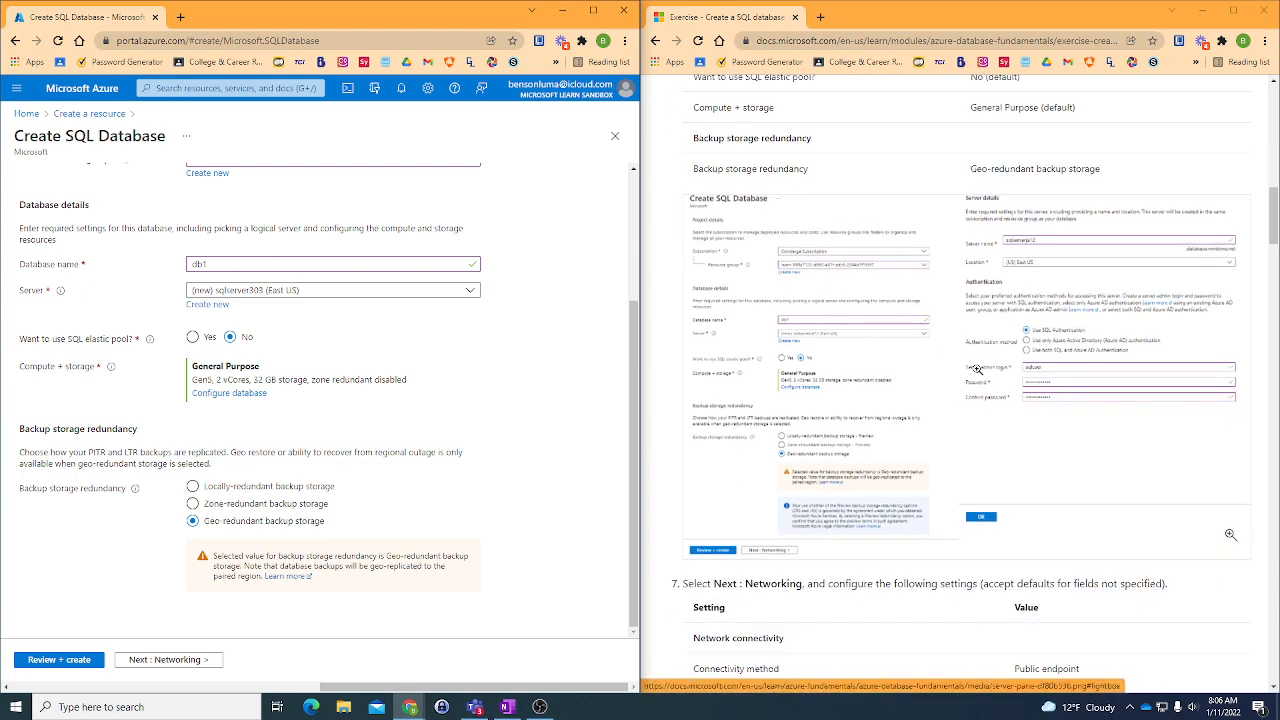
scroll(817, 383, "down", 1)
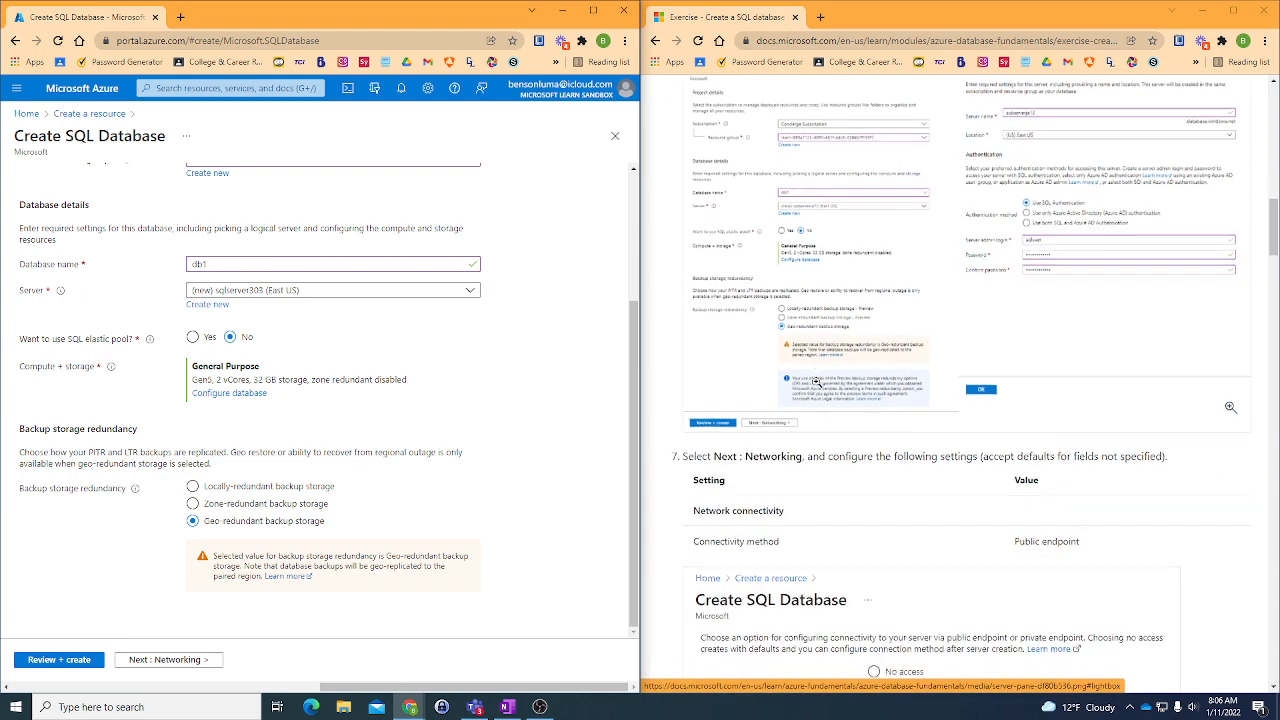
scroll(817, 383, "down", 2)
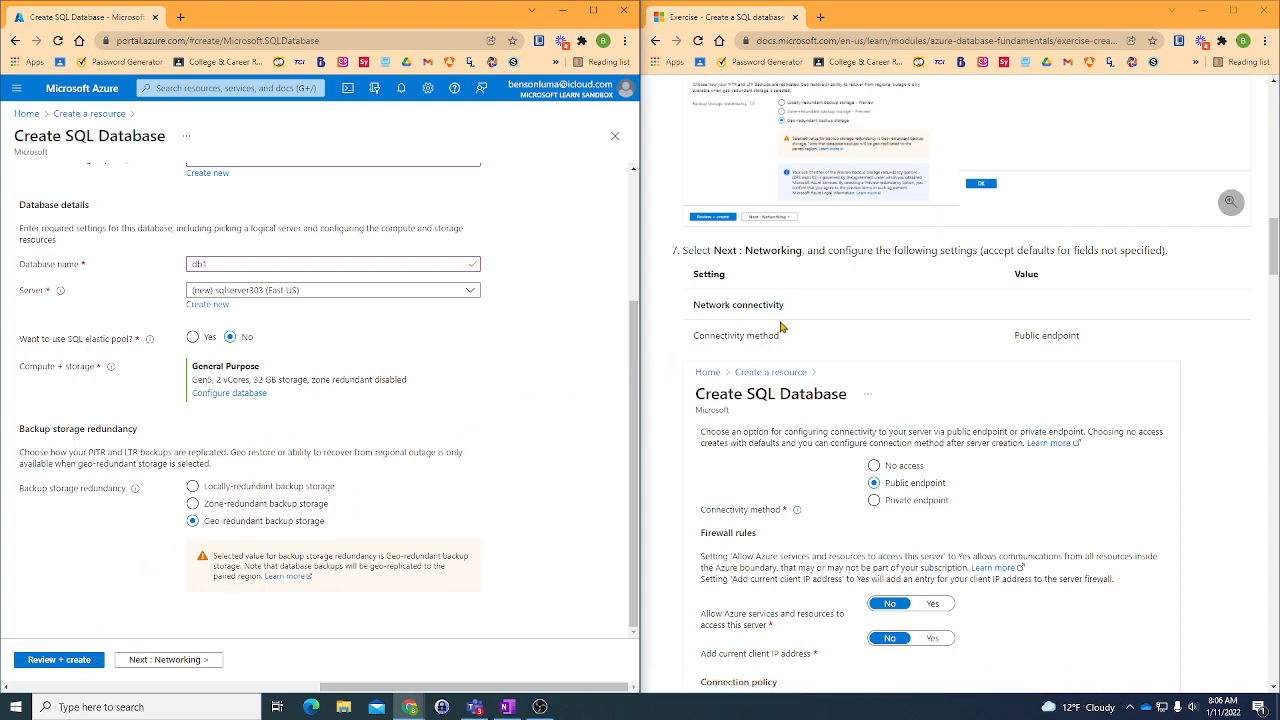
scroll(802, 316, "up", 1)
scroll(802, 316, "up", 4)
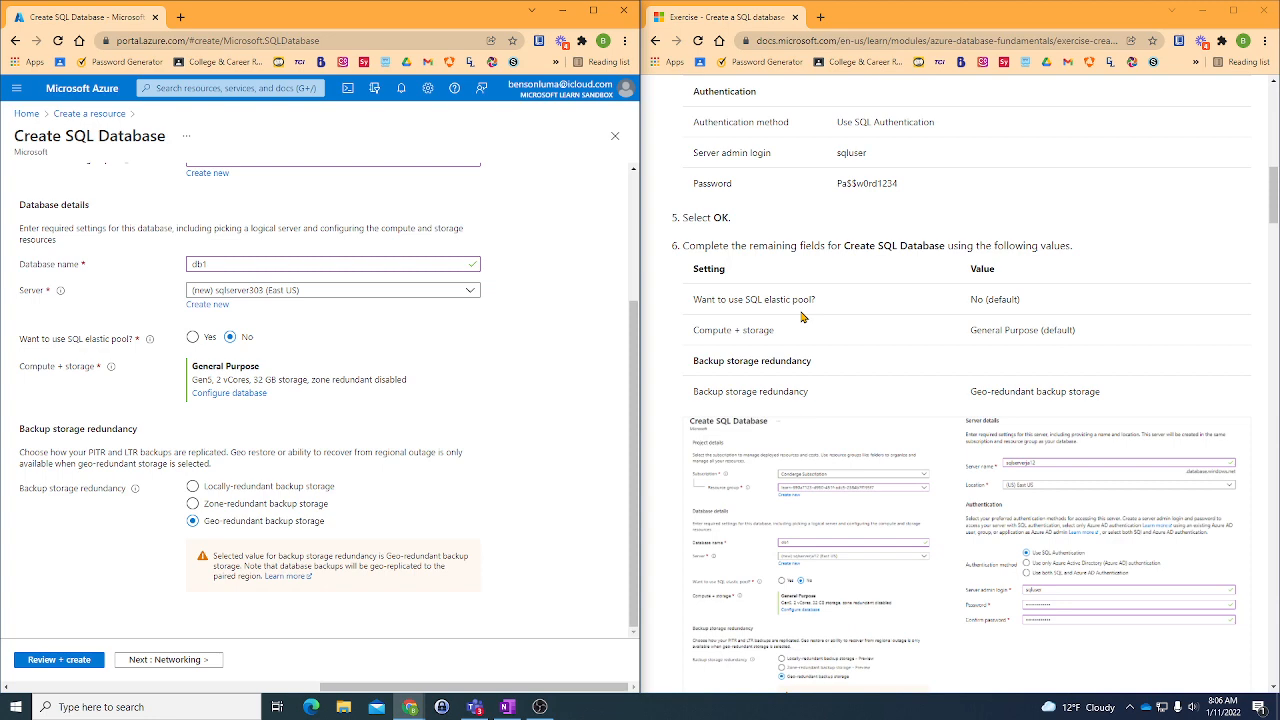
scroll(801, 316, "down", 2)
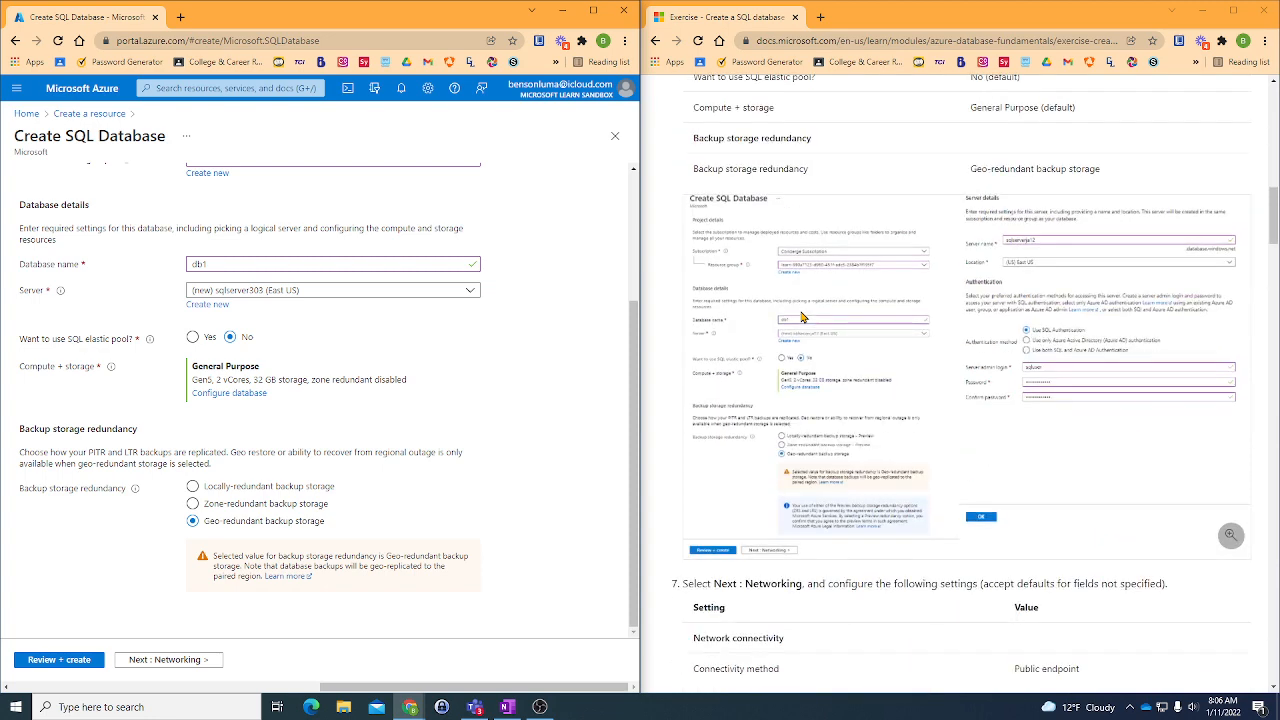
scroll(802, 316, "down", 2)
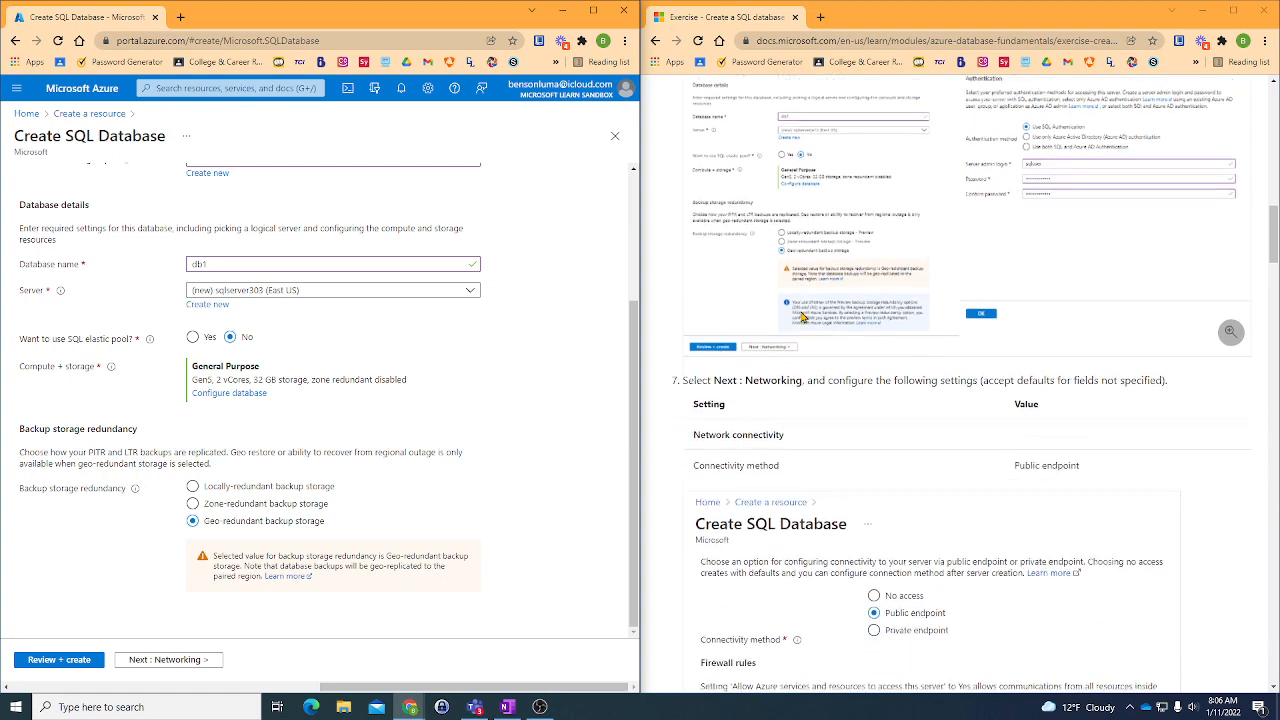
left_click(178, 659)
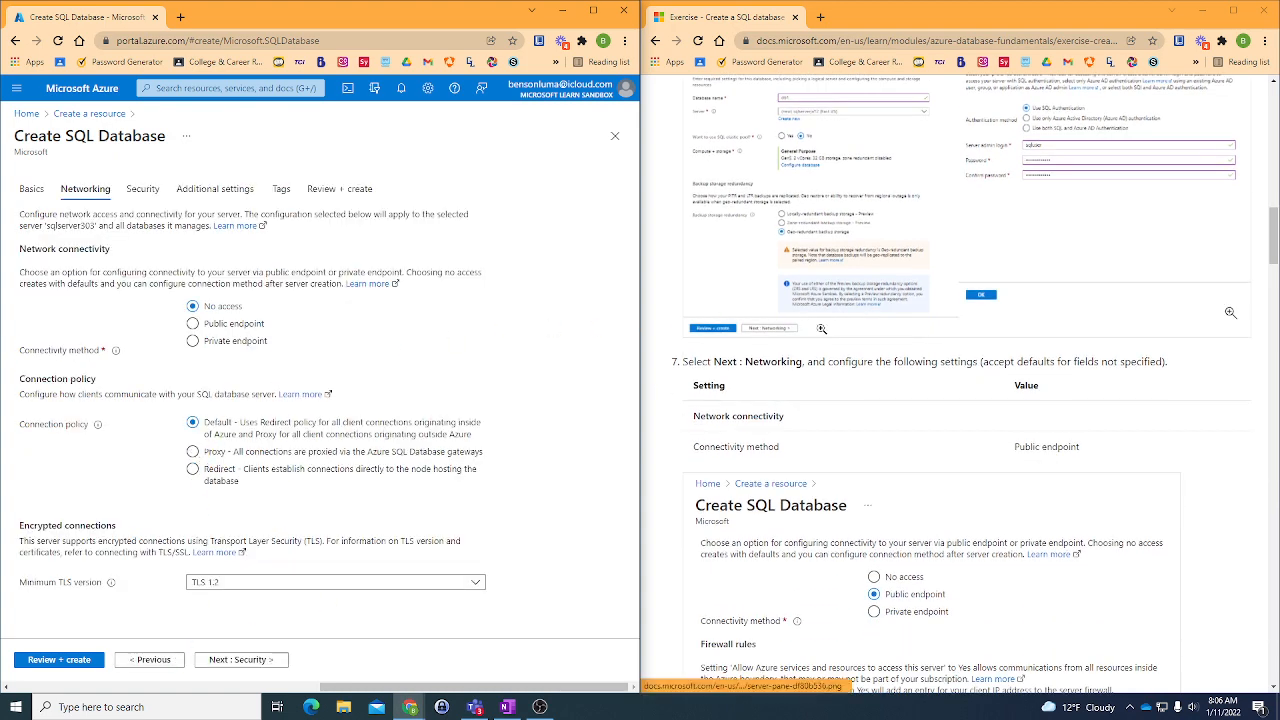
- Set the connectivity method to Public endpoint and compare the firewall rules and connection policy with the exercise
scroll(775, 330, "down", 1)
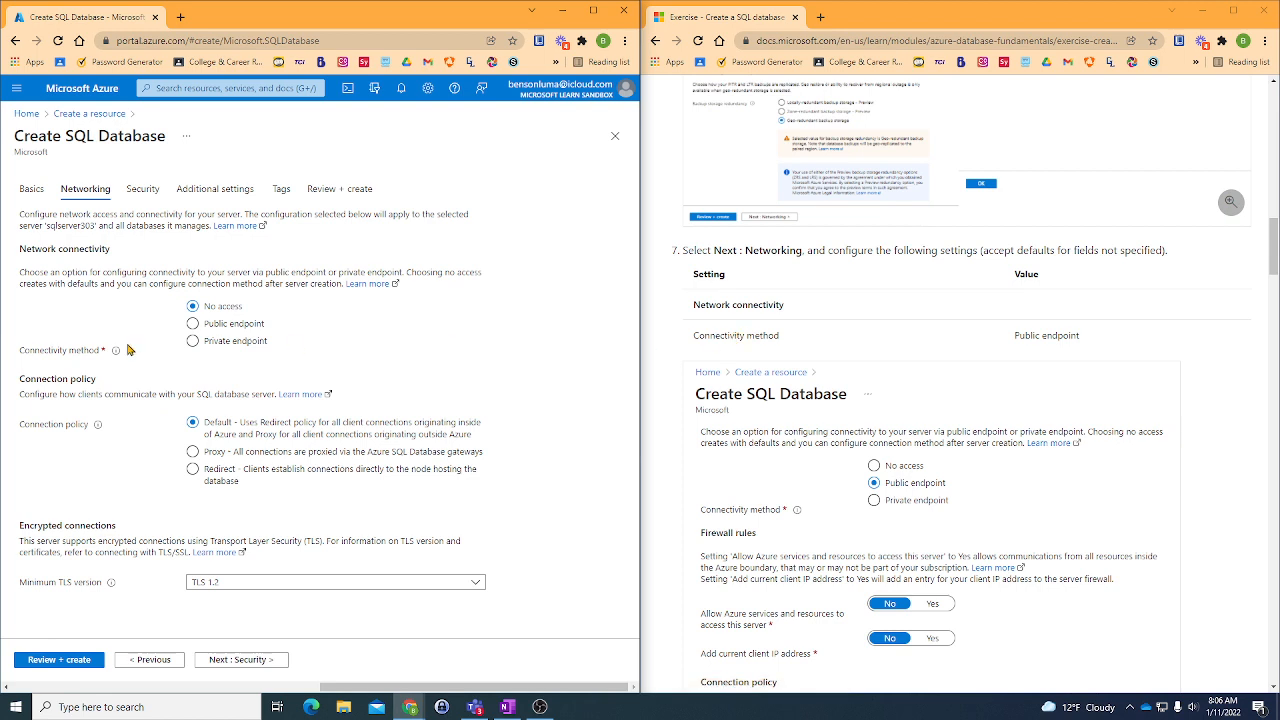
mouse_move(95, 425)
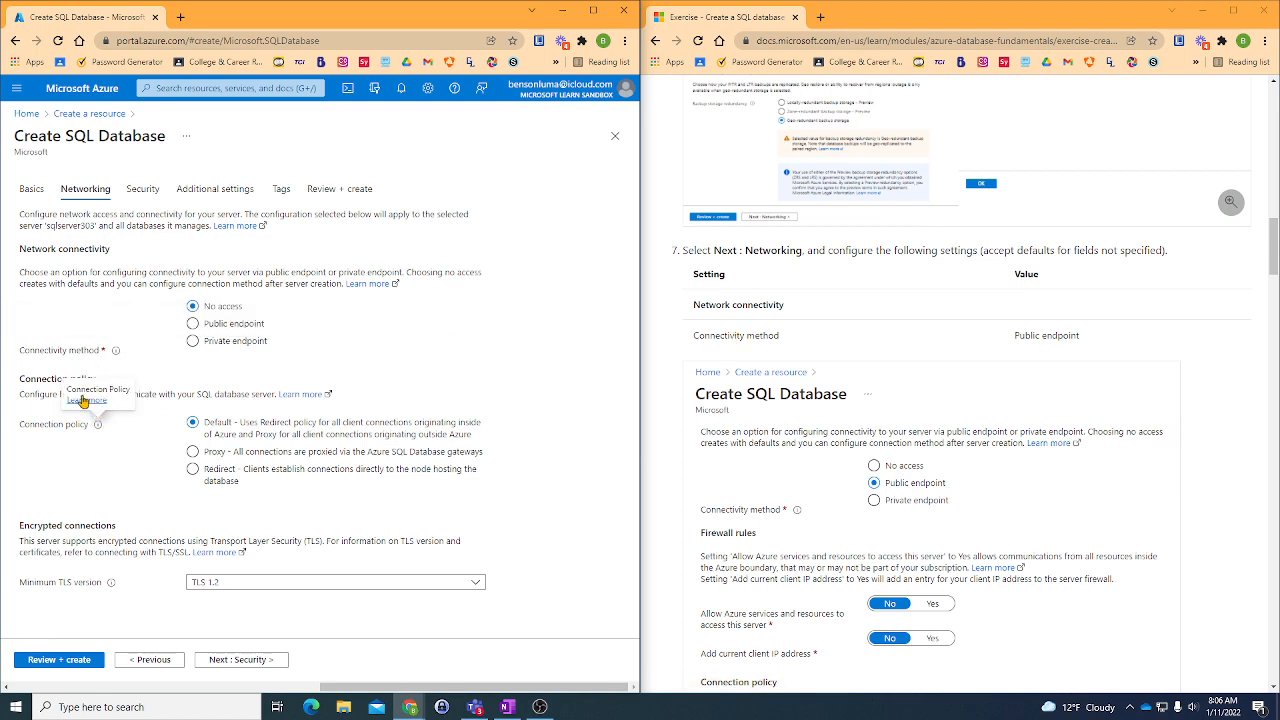
left_click(200, 325)
mouse_move(114, 354)
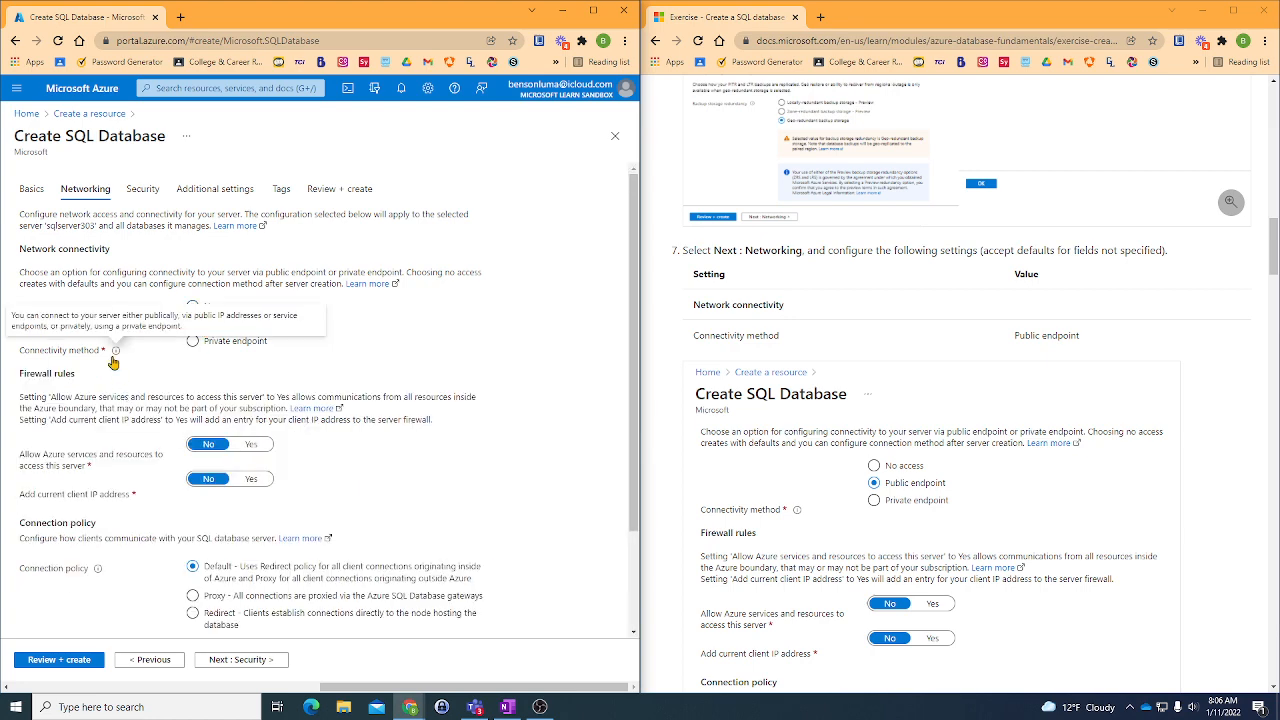
scroll(113, 362, "down", 2)
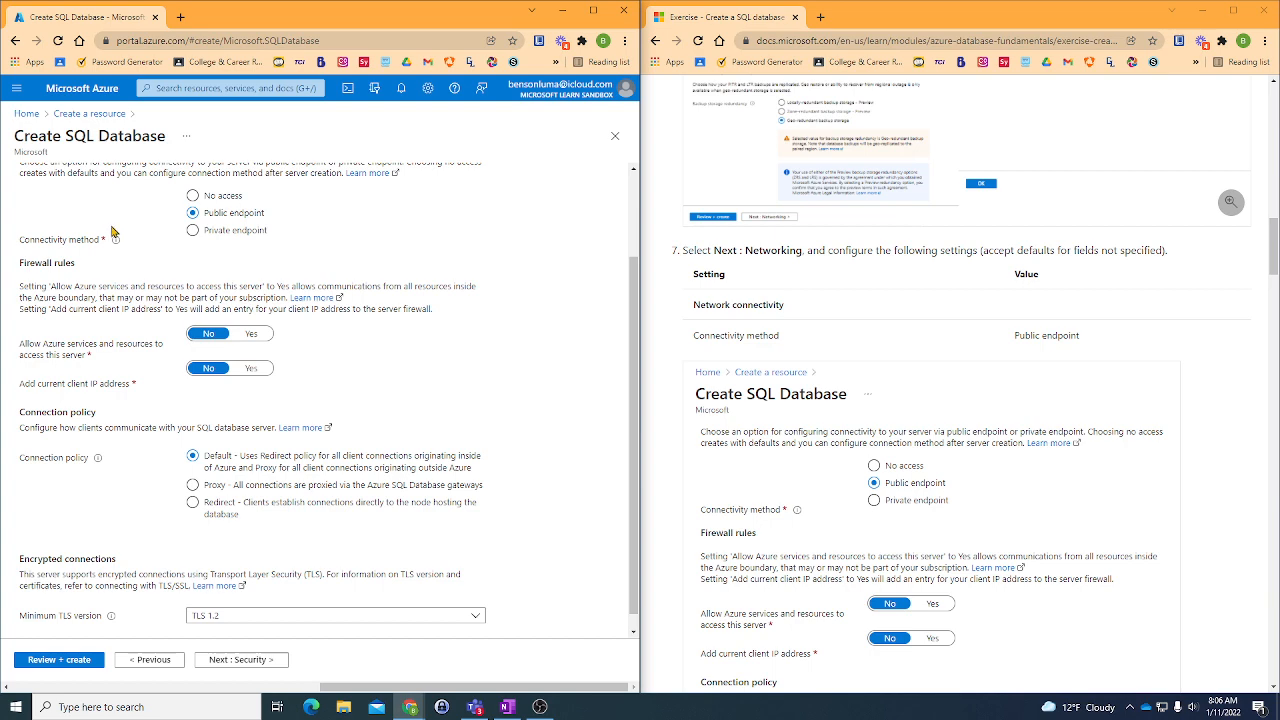
scroll(113, 229, "down", 1)
scroll(843, 440, "down", 5)
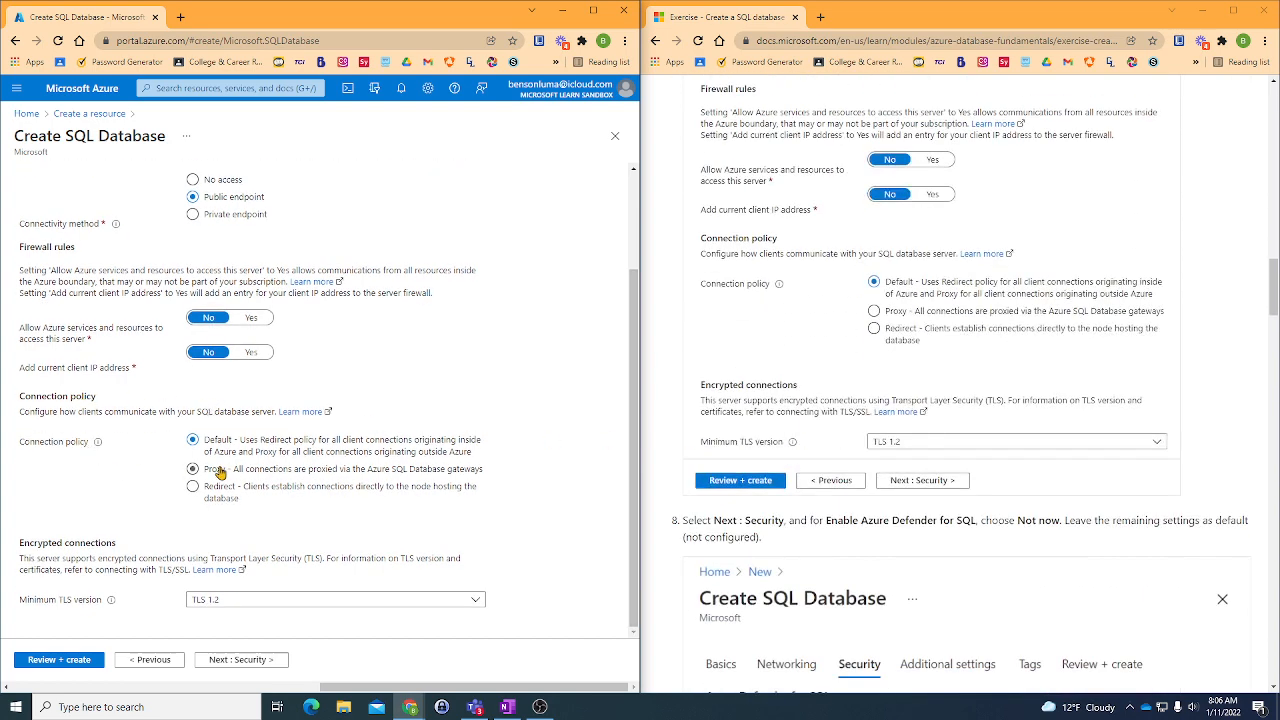
- Continue to the security settings and set Enable Microsoft Defender for SQL to Not now
scroll(941, 339, "down", 1)
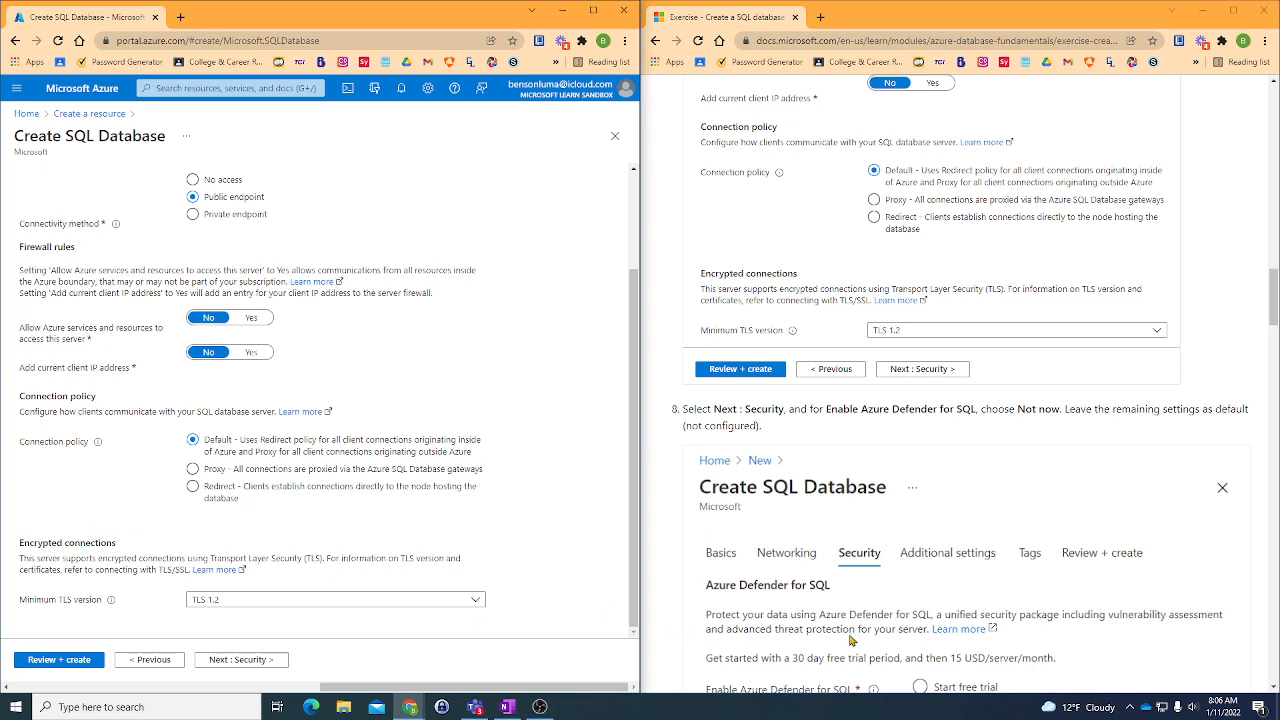
scroll(855, 626, "down", 1)
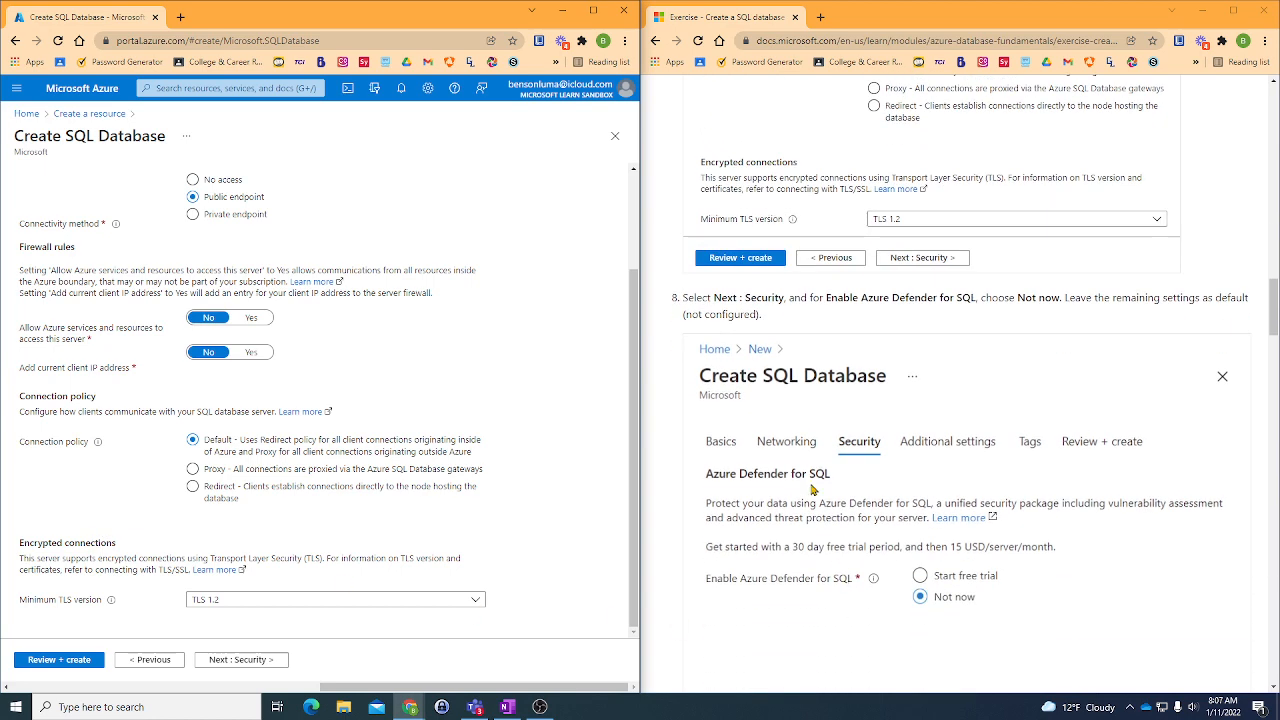
left_click(248, 664)
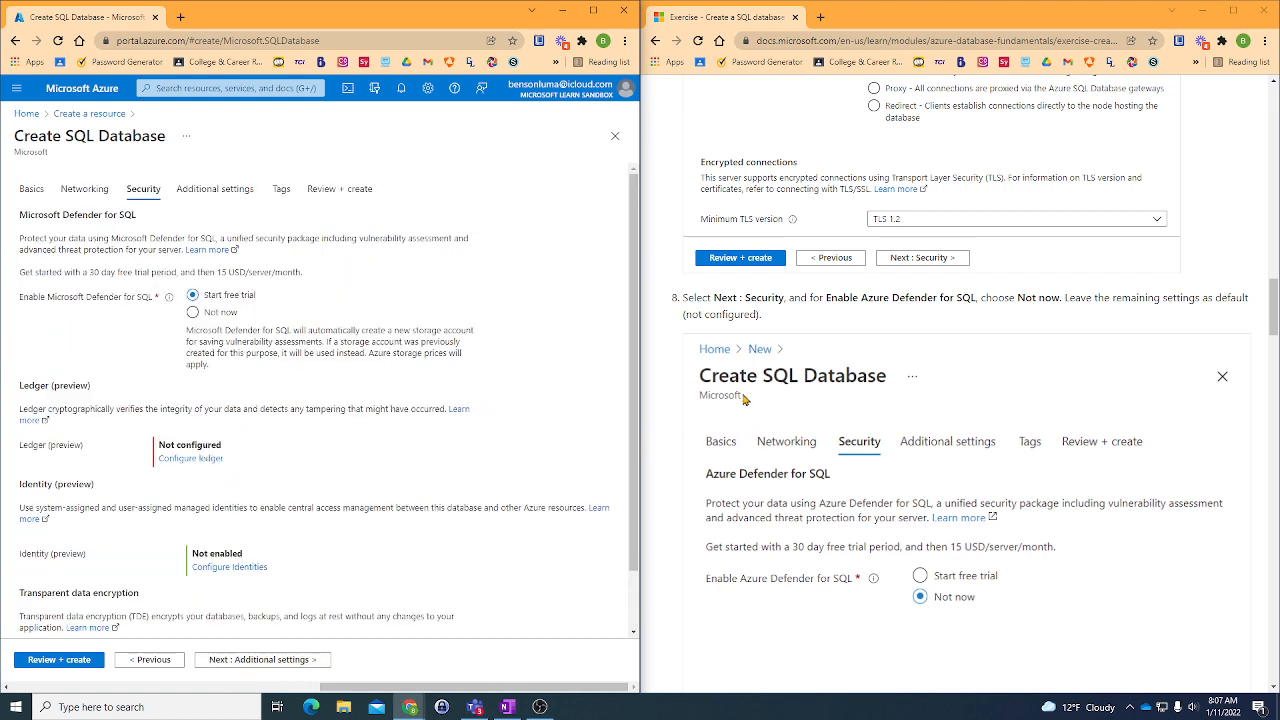
left_click(200, 316)
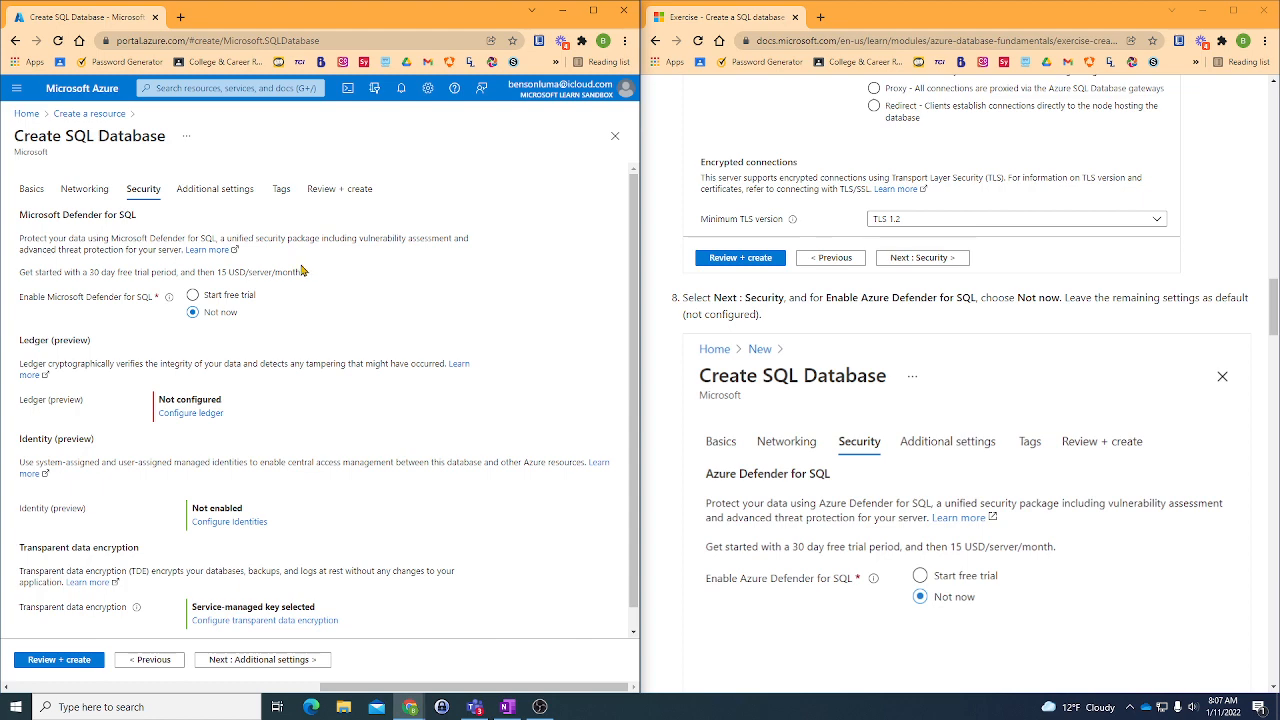
- Keep the other security defaults, continue to the additional settings and set Use existing data to Sample
scroll(1040, 395, "down", 2)
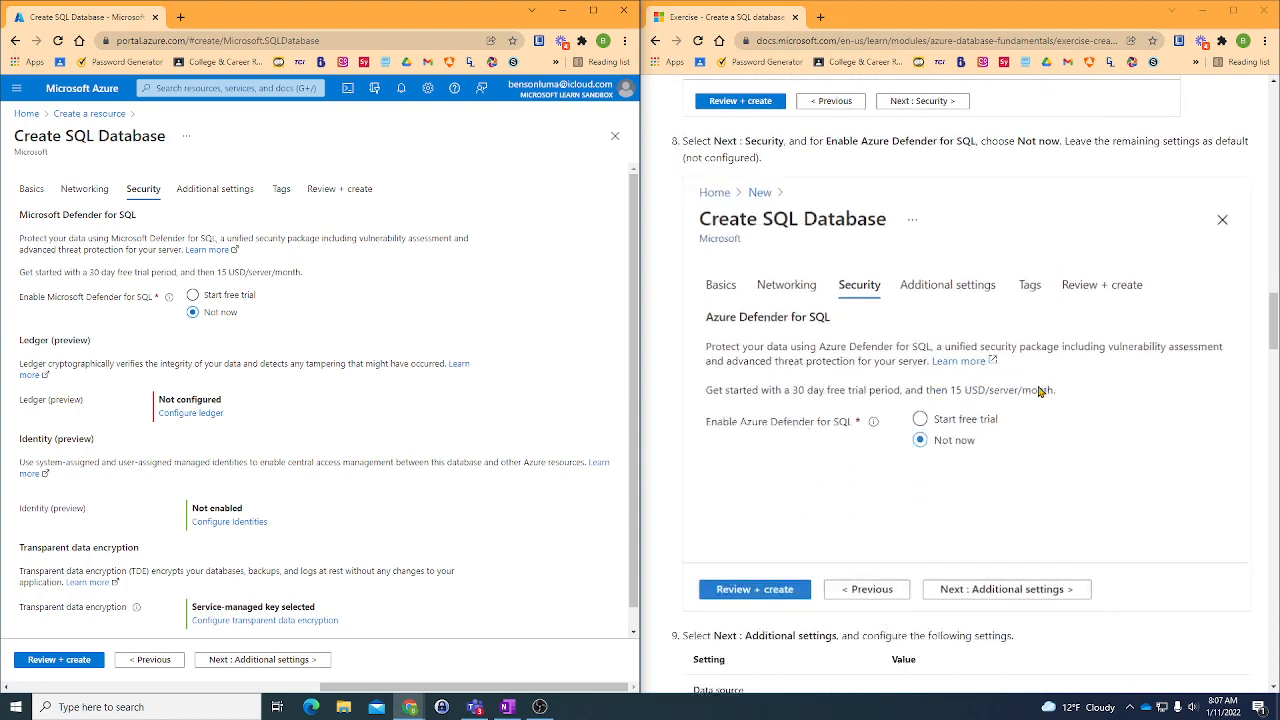
scroll(745, 415, "down", 2)
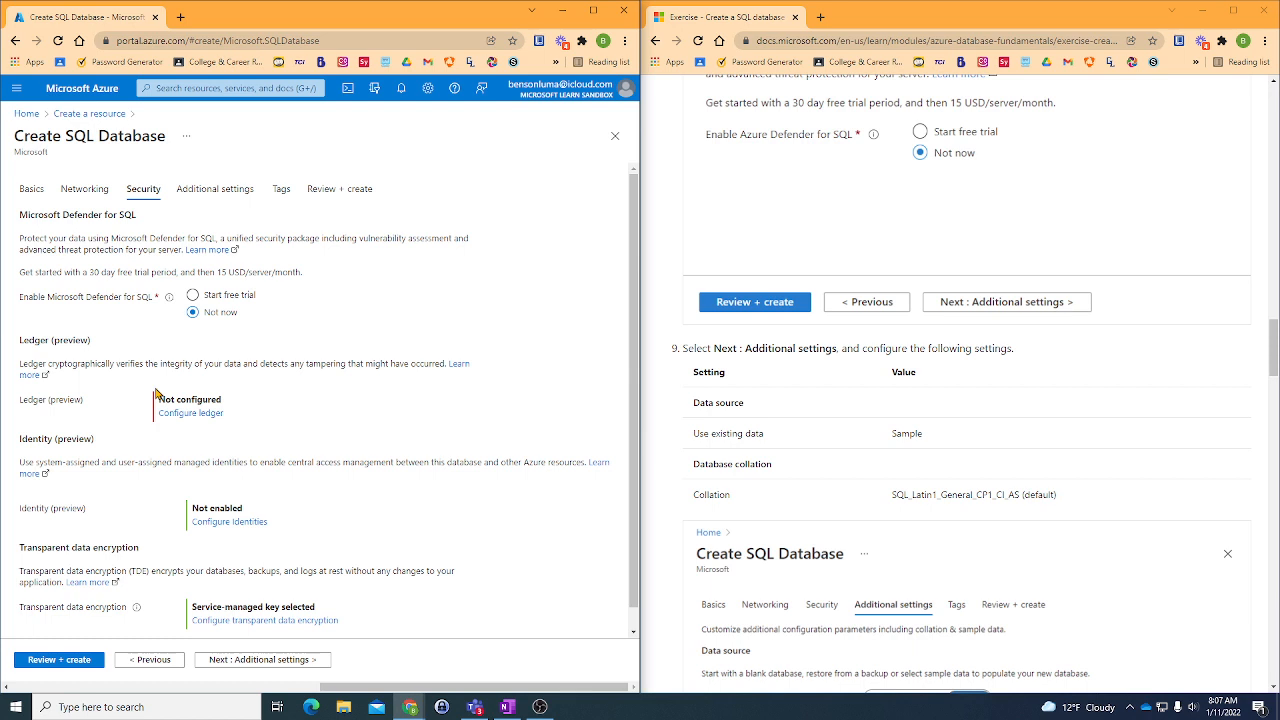
scroll(156, 393, "down", 1)
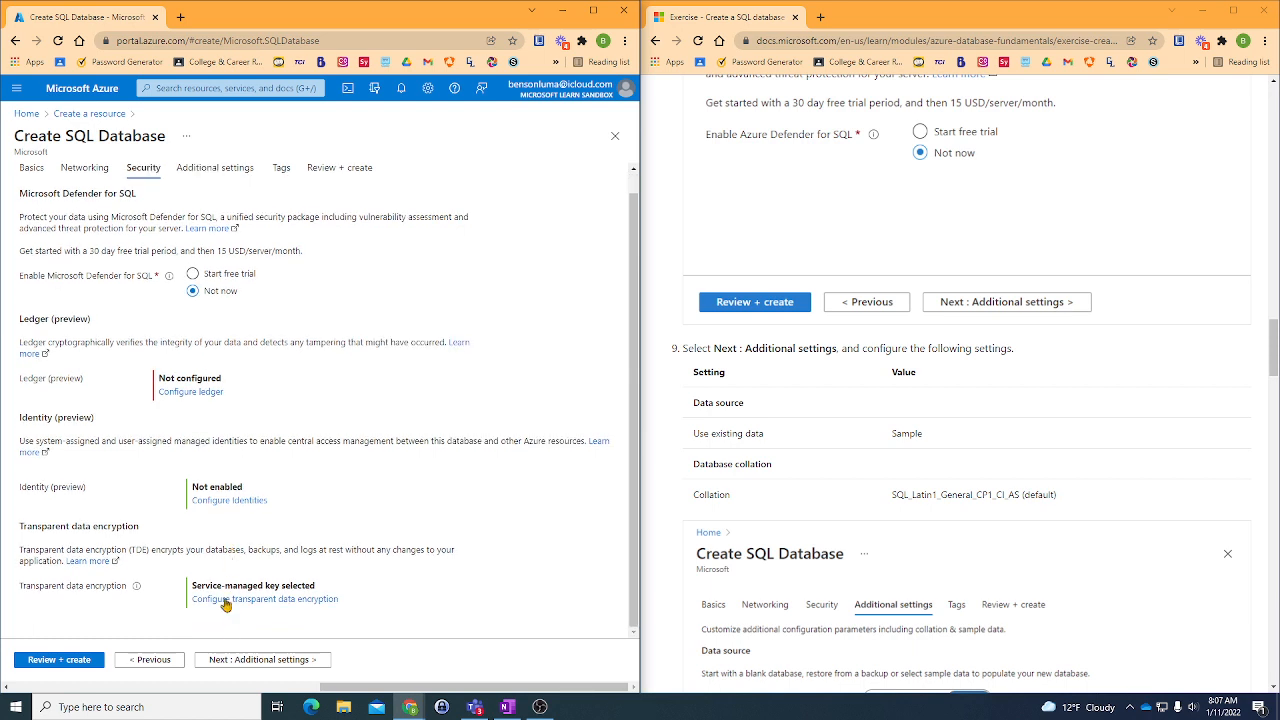
left_click(246, 660)
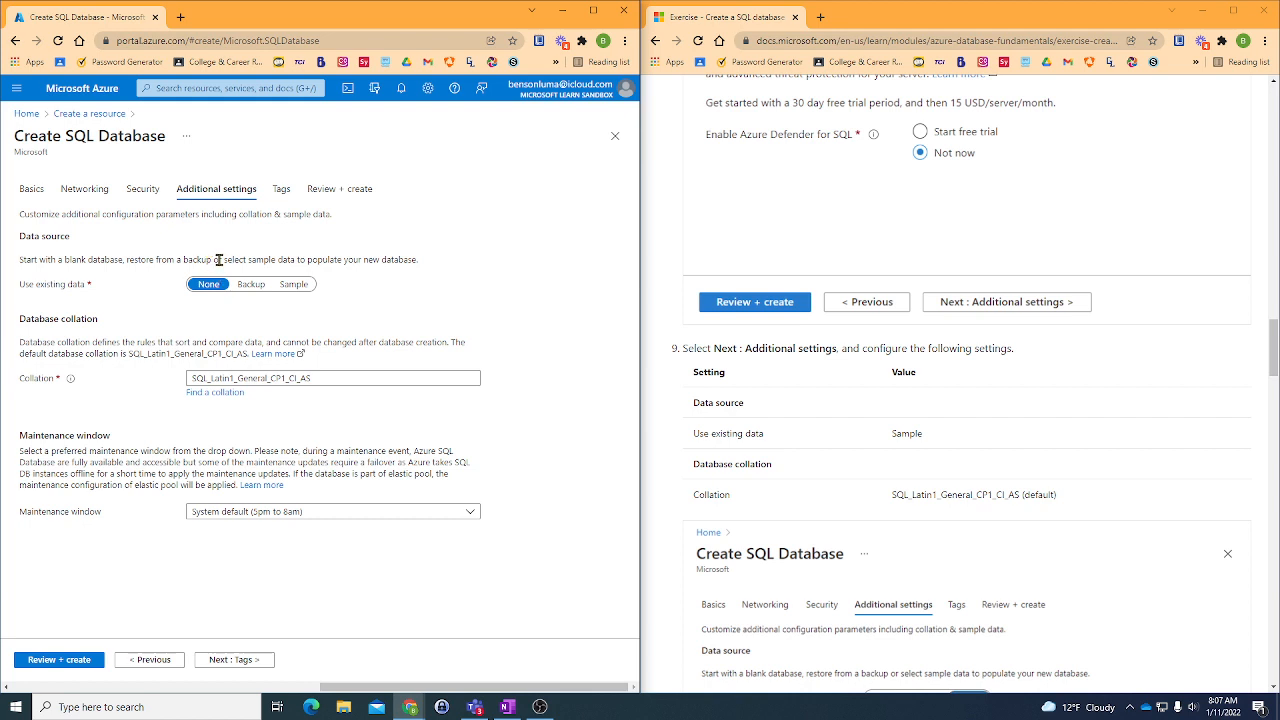
left_click(295, 285)
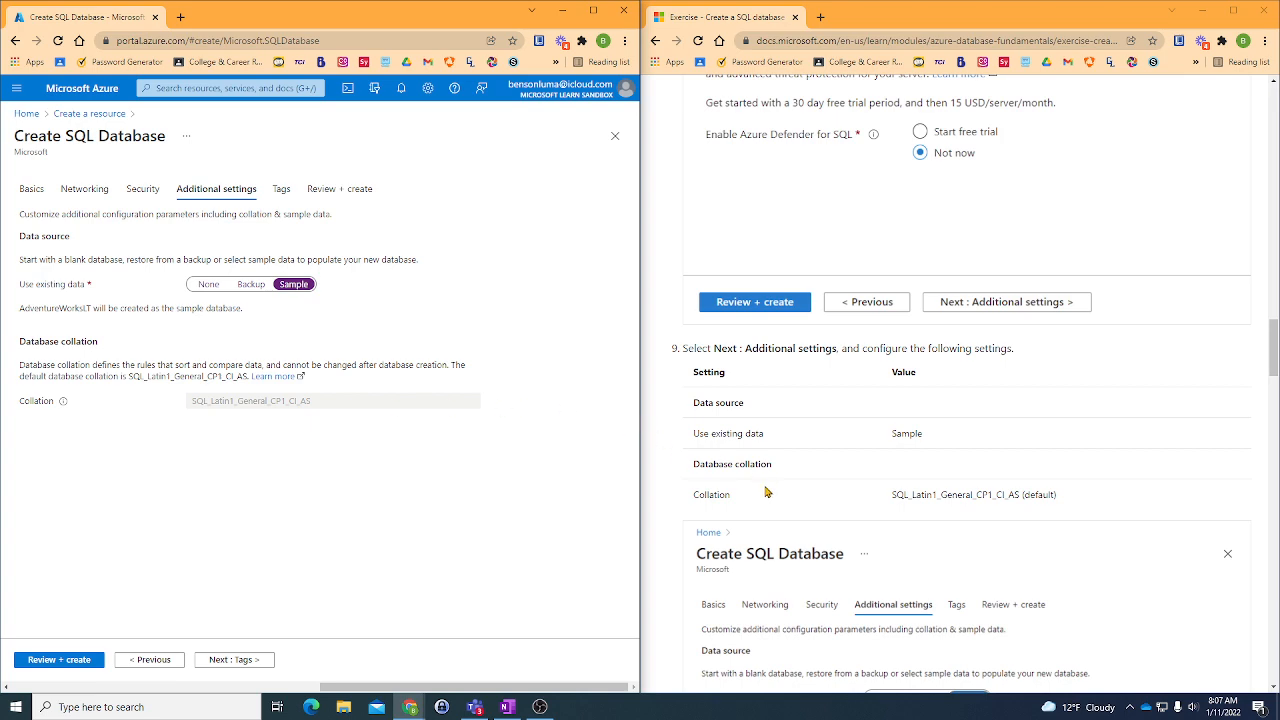
- Validate the configuration, review its summary and create the db1 database with its server
scroll(767, 491, "down", 3)
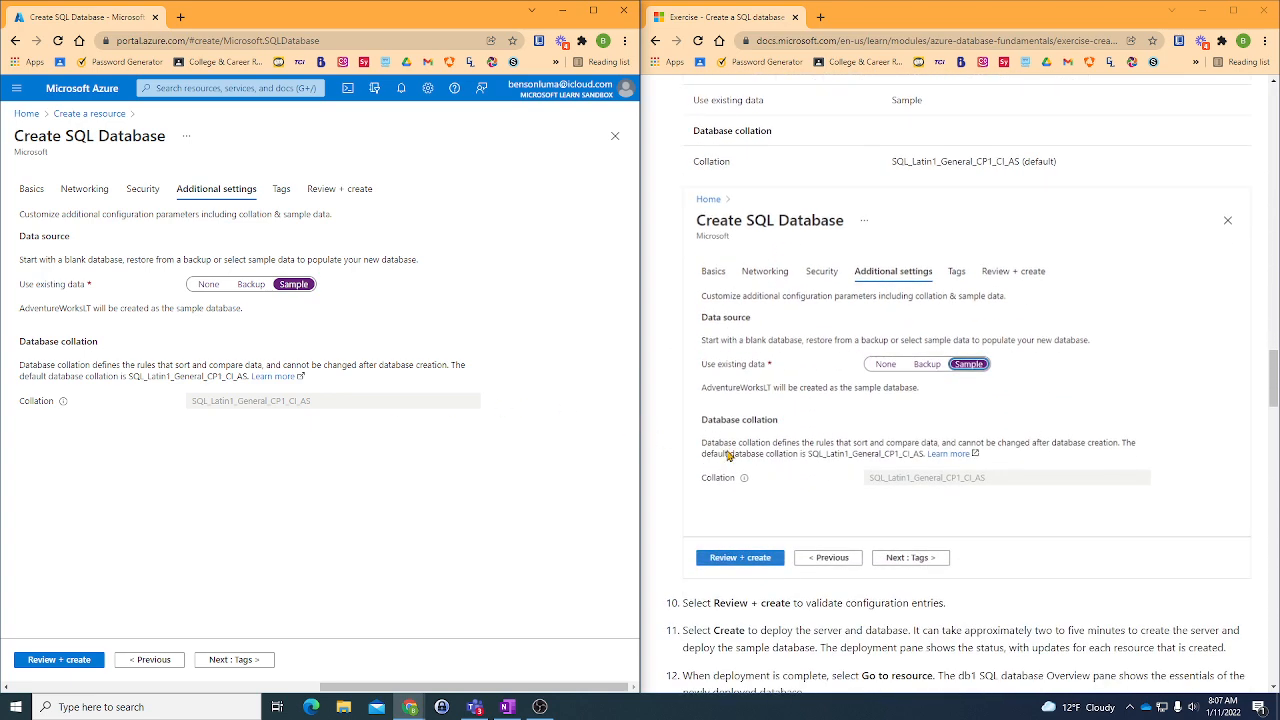
scroll(728, 455, "down", 2)
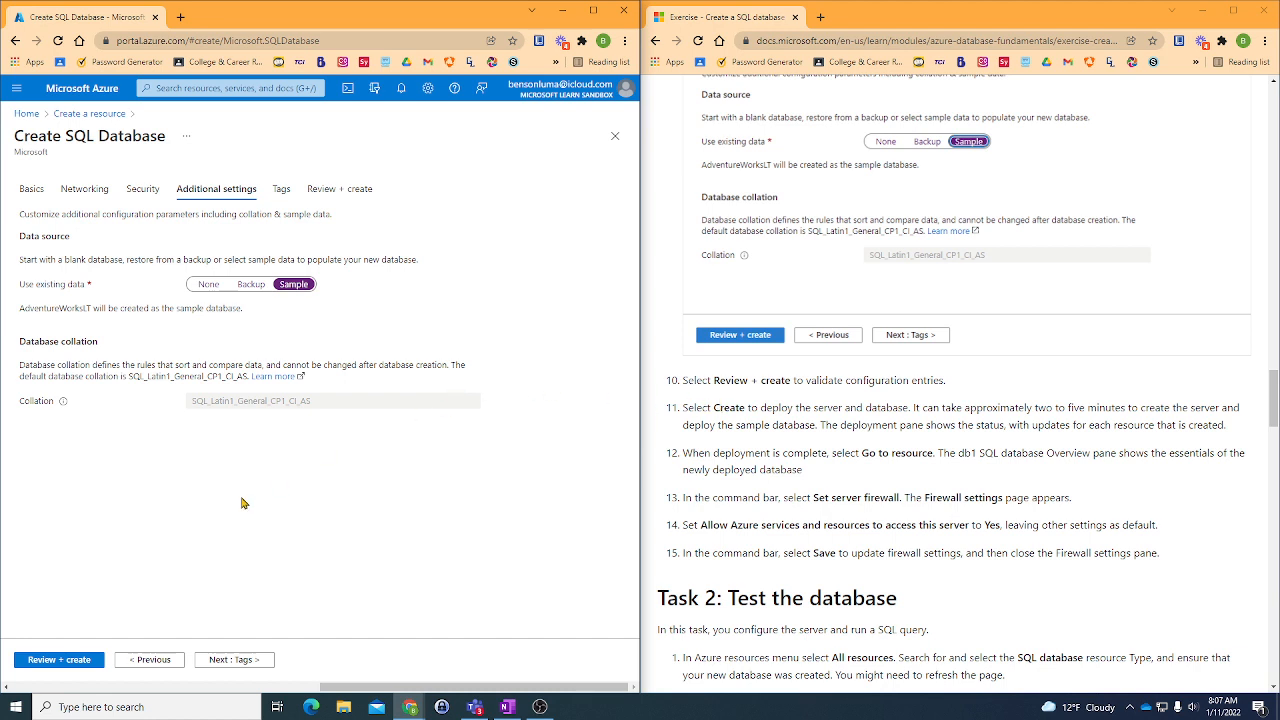
left_click(68, 660)
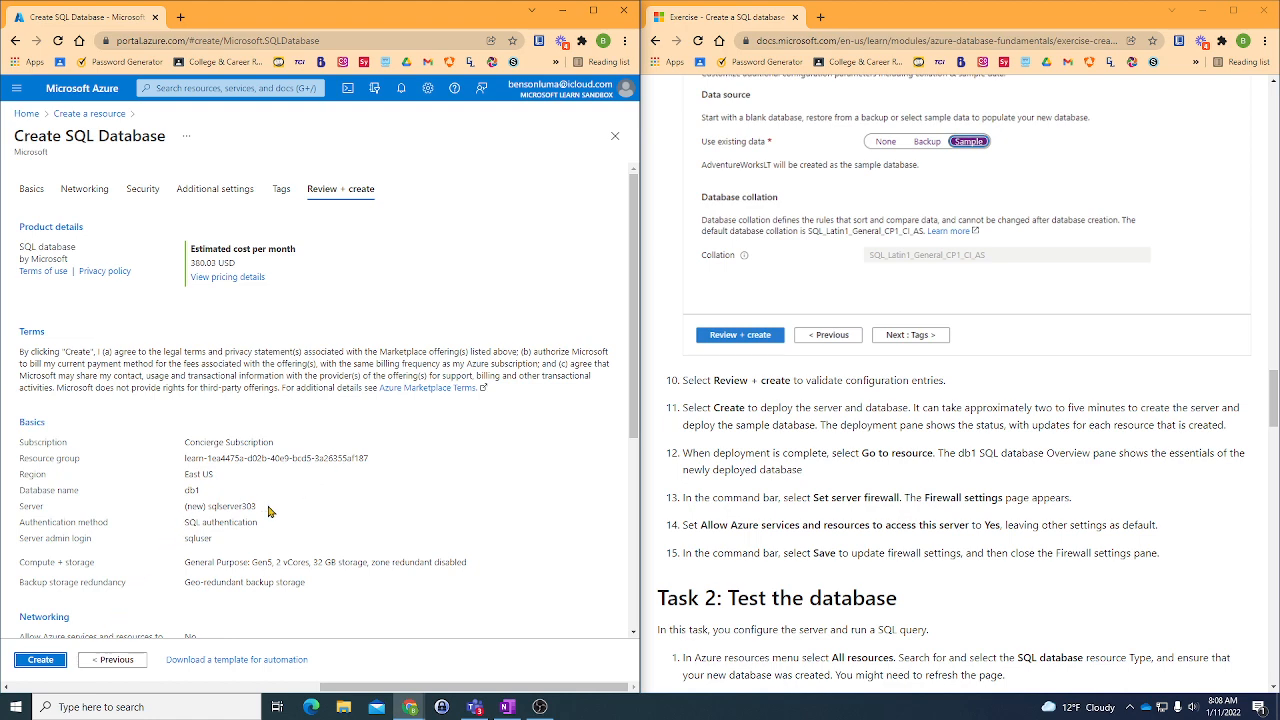
scroll(110, 388, "down", 1)
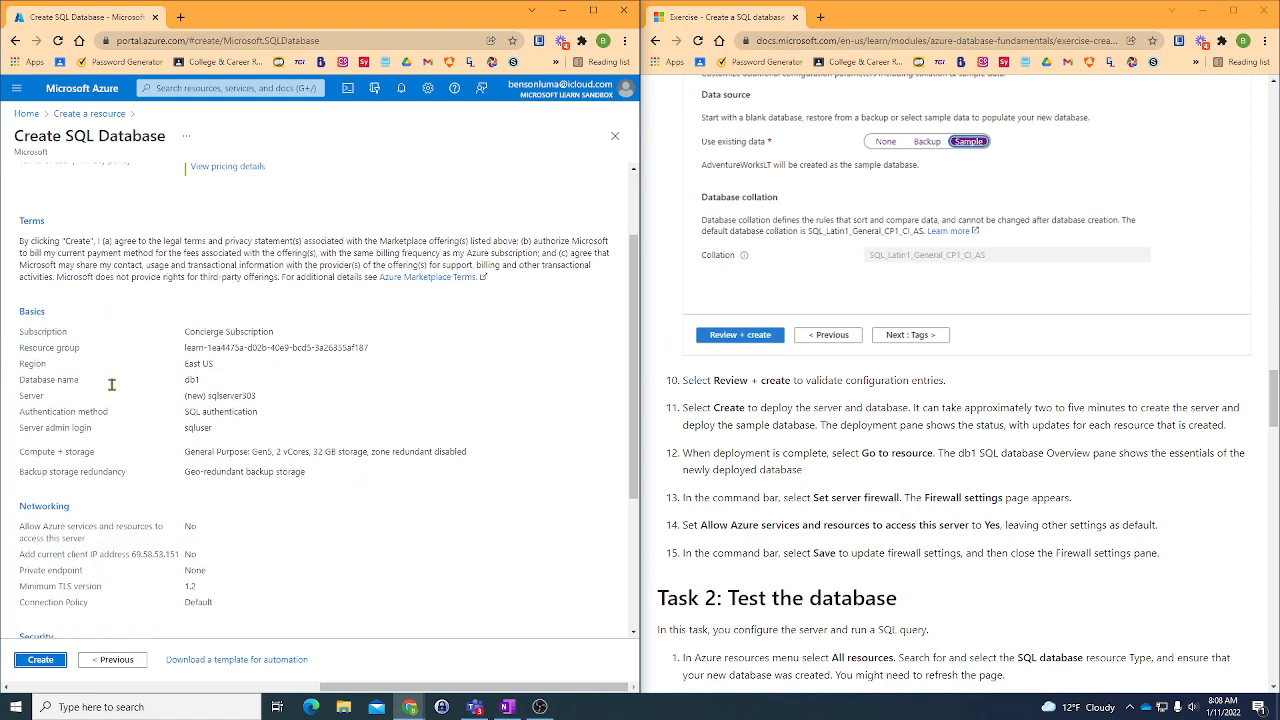
scroll(118, 472, "down", 1)
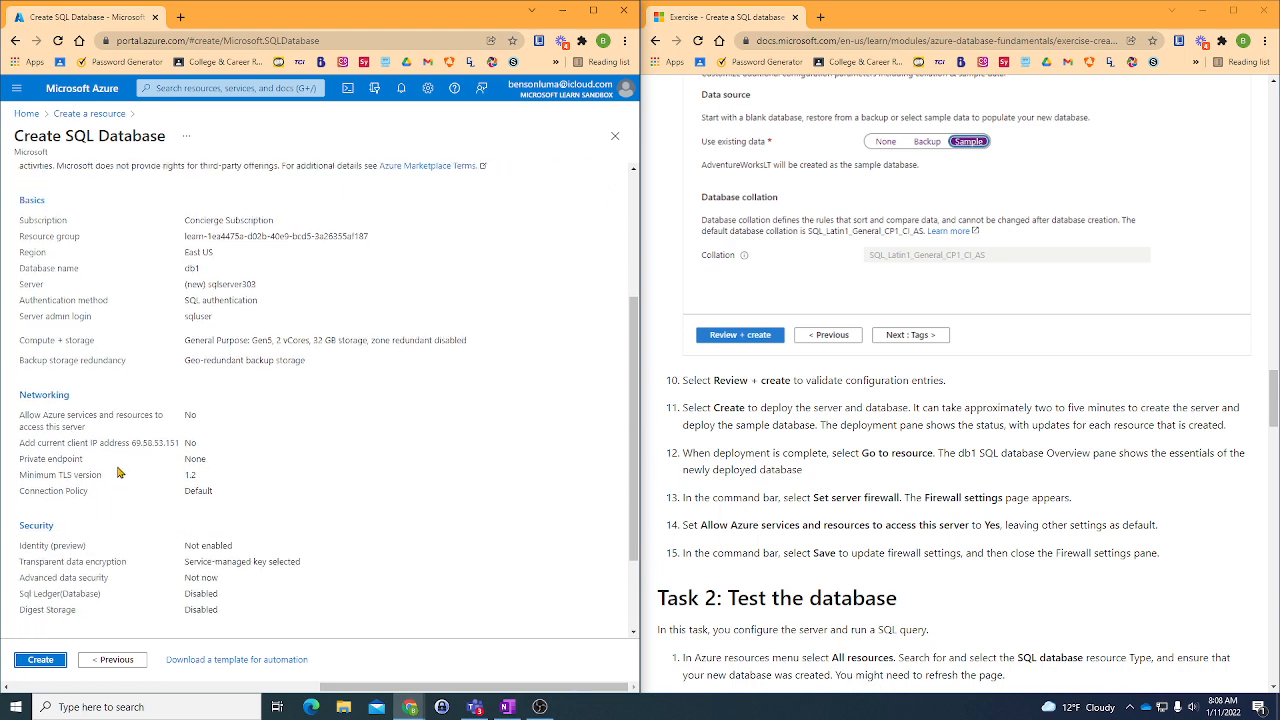
left_click(42, 659)
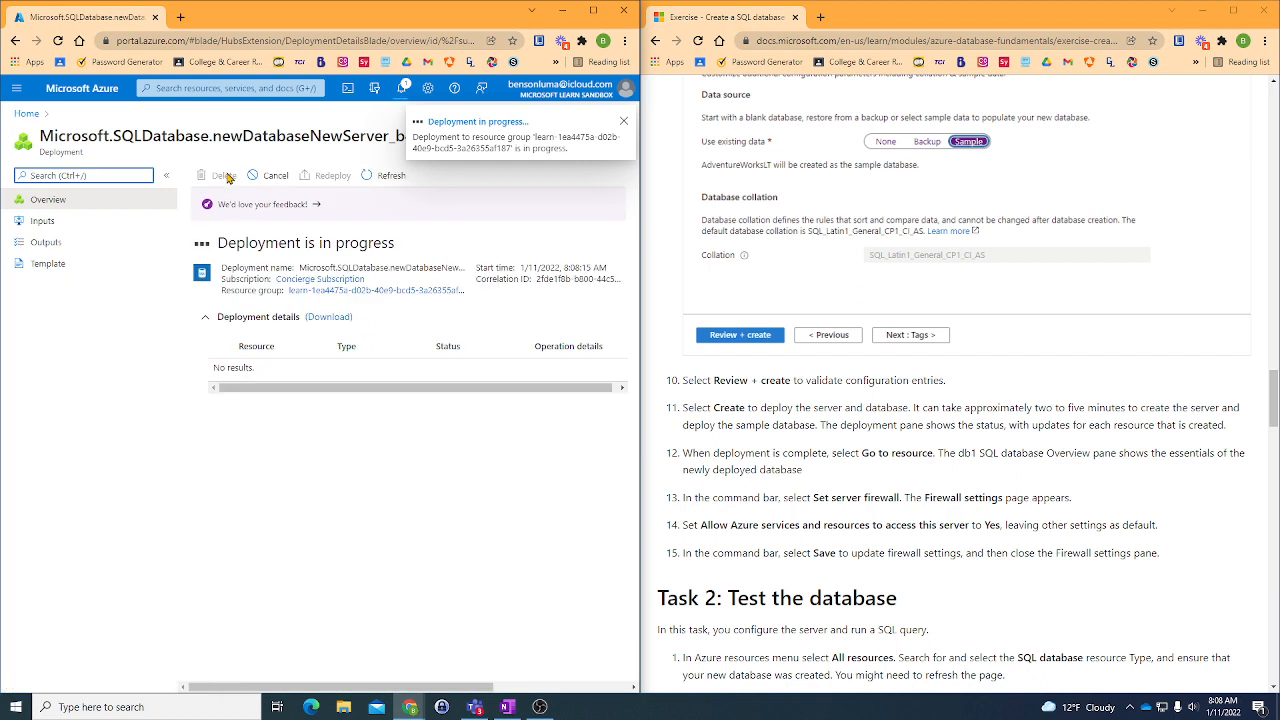
- Check the deployment's progress in the notifications and go to the deployed db1 resource
left_click(403, 92)
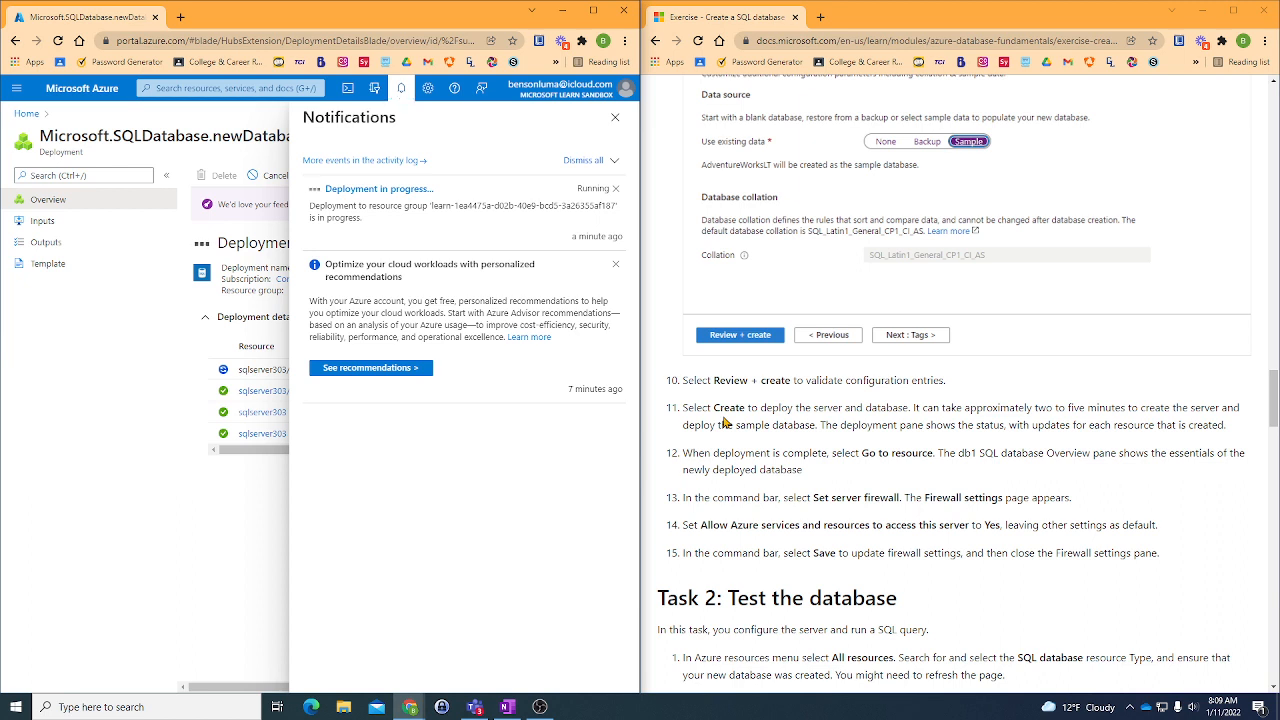
left_click(207, 317)
left_click(207, 317)
left_click(615, 117)
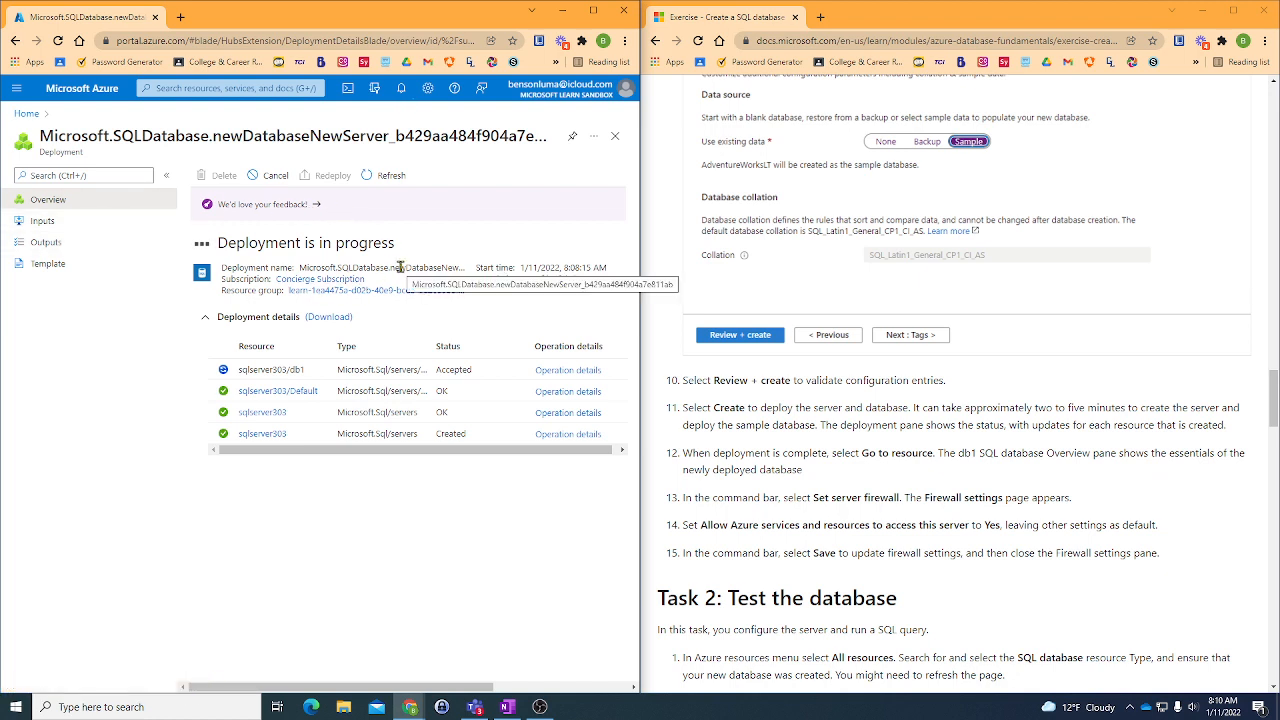
left_click(401, 90)
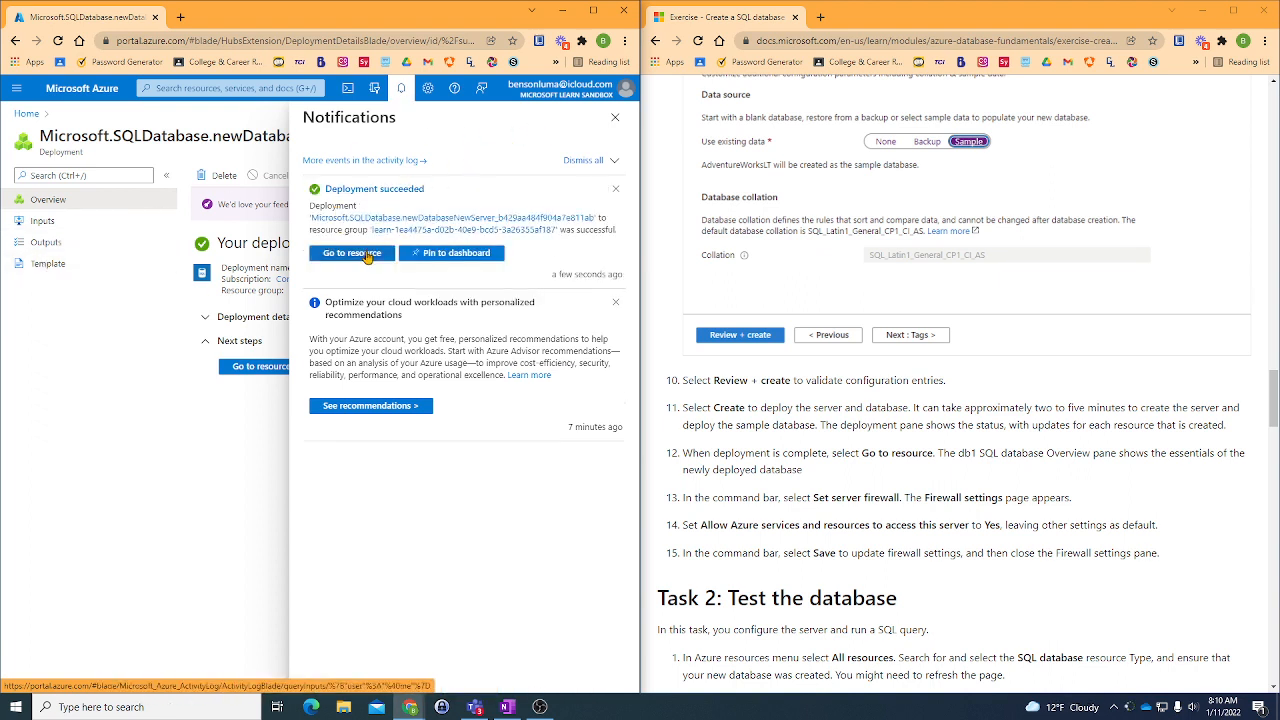
left_click(366, 259)
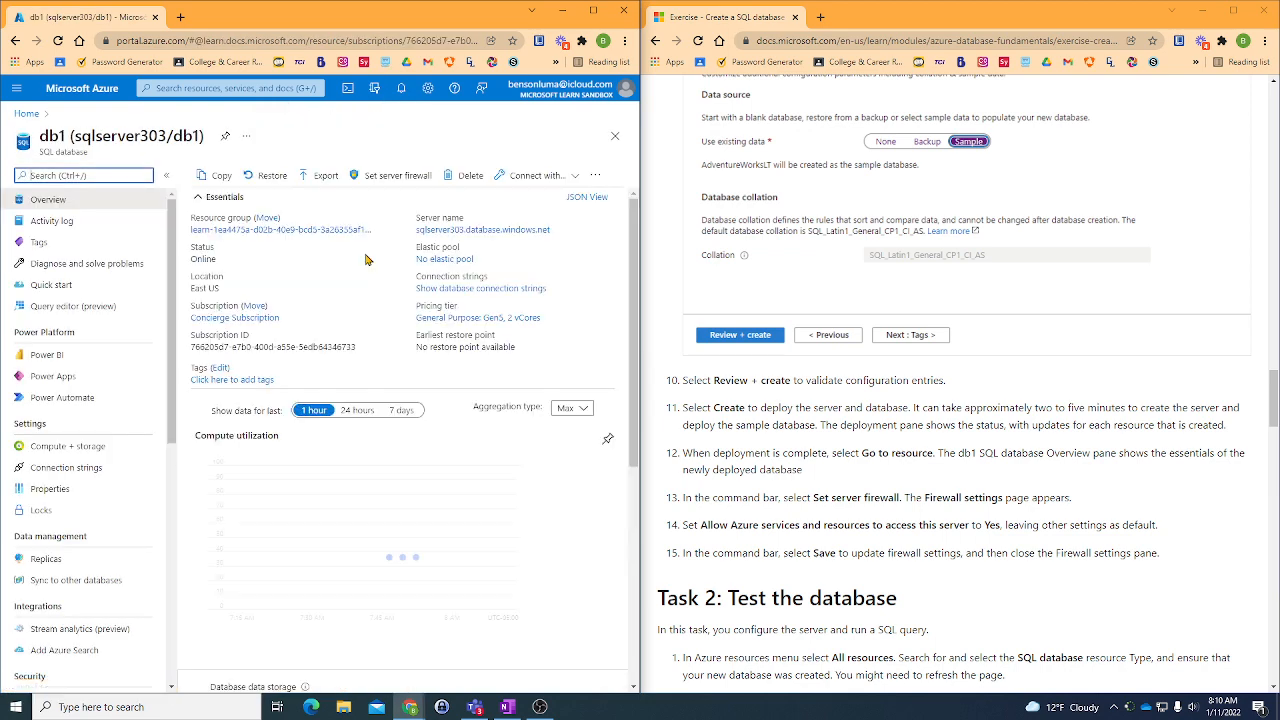
- In the server firewall settings, set Allow Azure services and resources to access this server to Yes and save
scroll(884, 490, "down", 1)
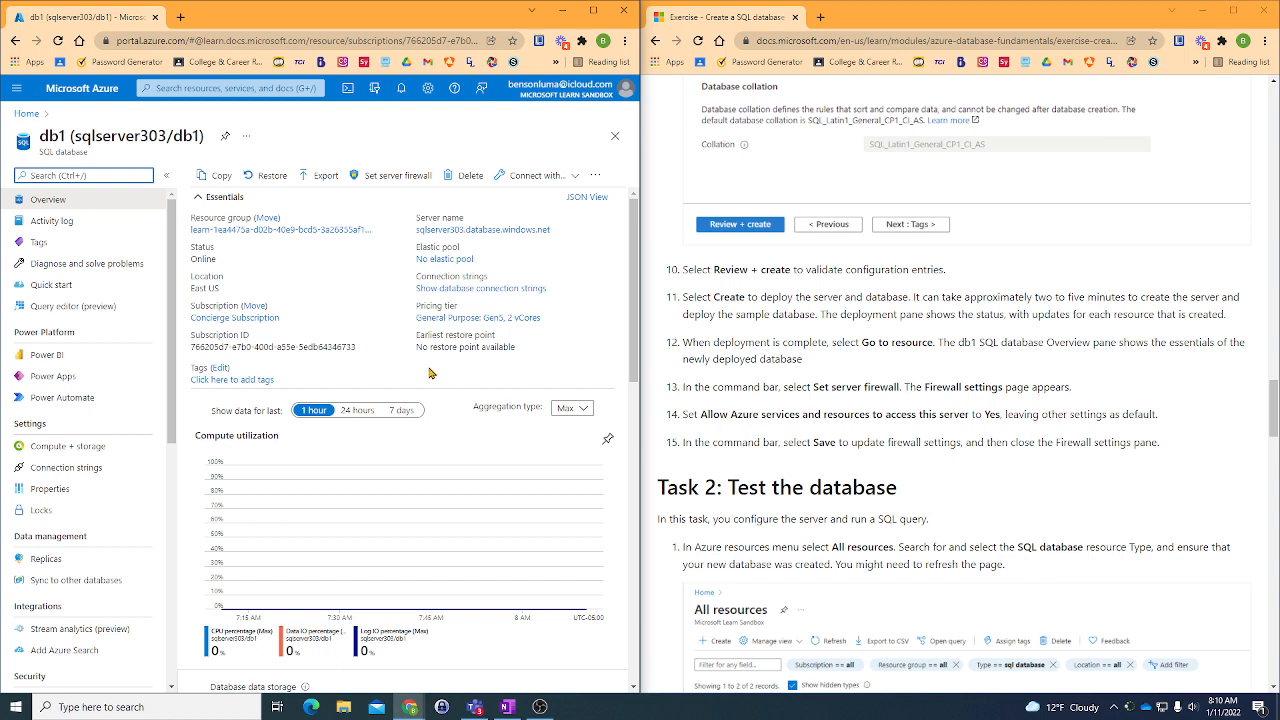
left_click(380, 178)
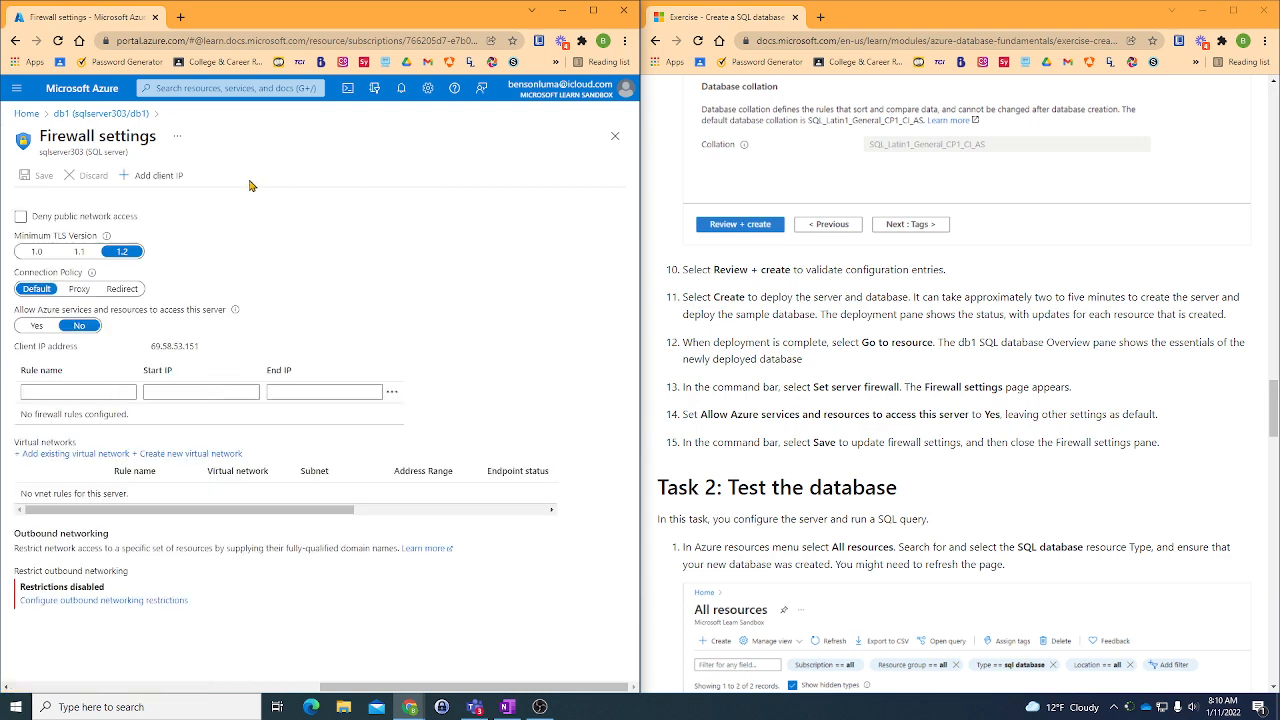
left_click(34, 327)
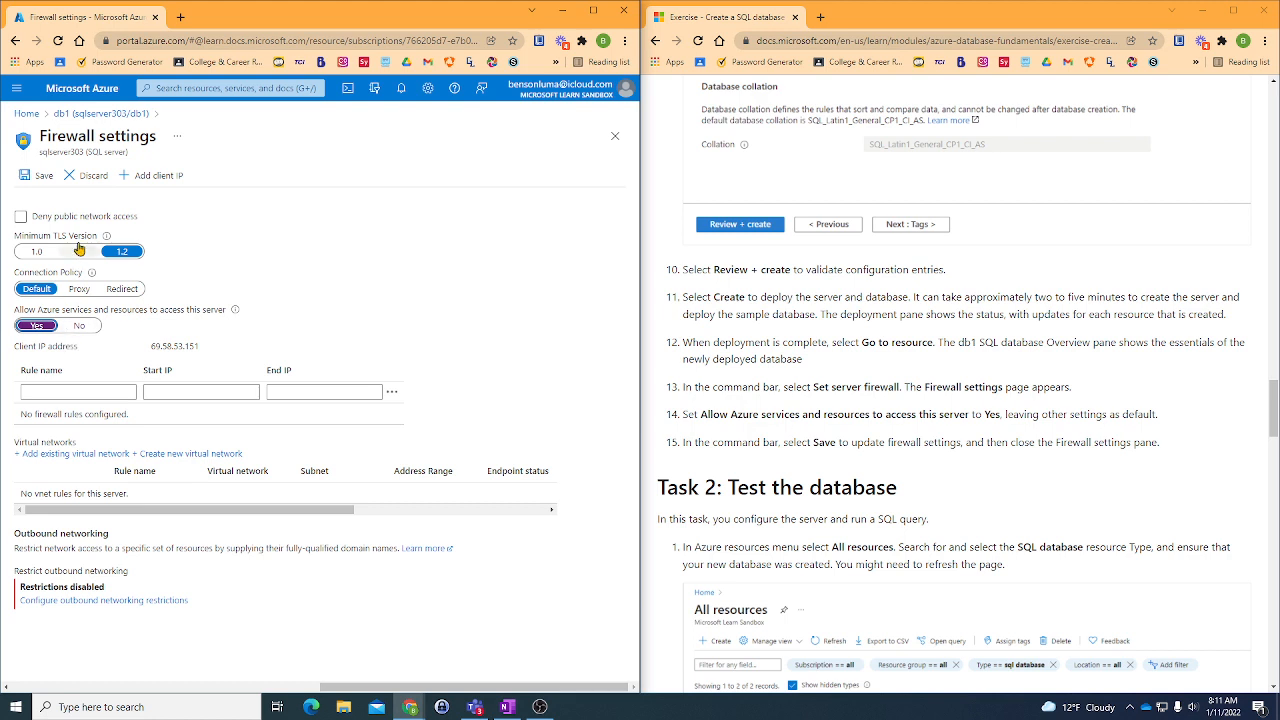
left_click(35, 181)
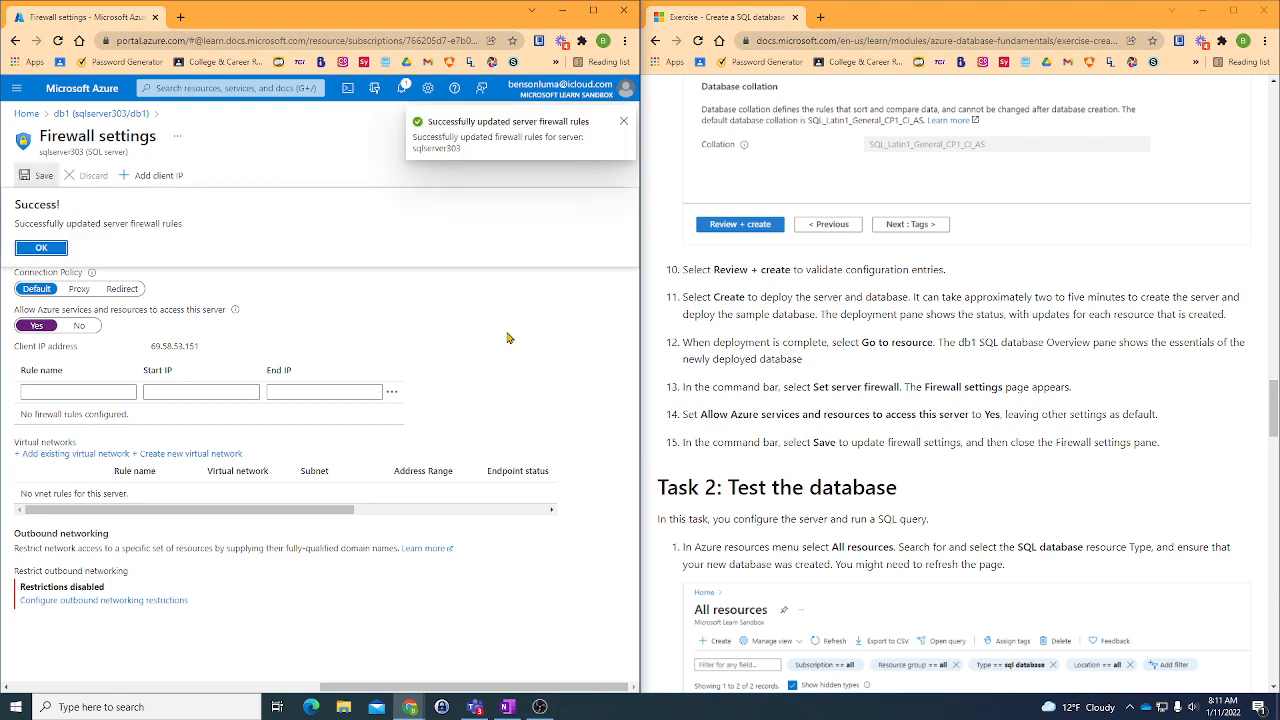
- Acknowledge the firewall update and return to the db1 database from the deployment notification
left_click(42, 248)
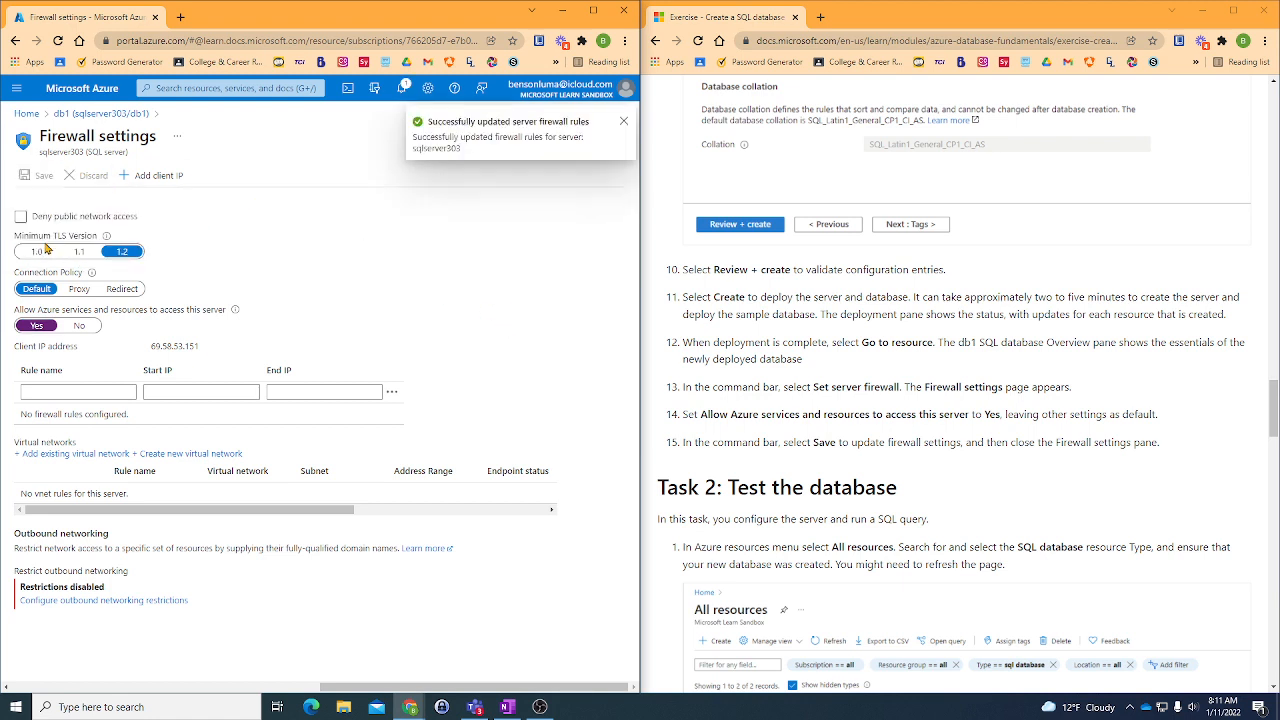
left_click(622, 123)
left_click(401, 89)
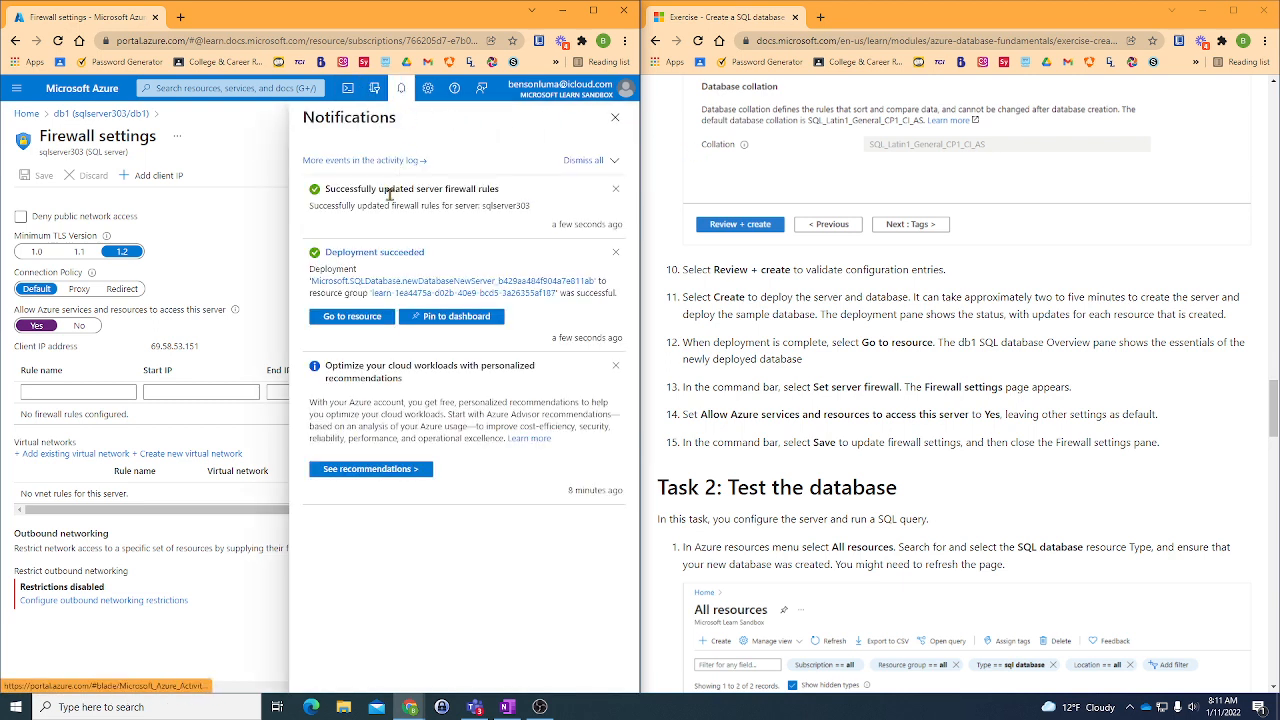
left_click(369, 317)
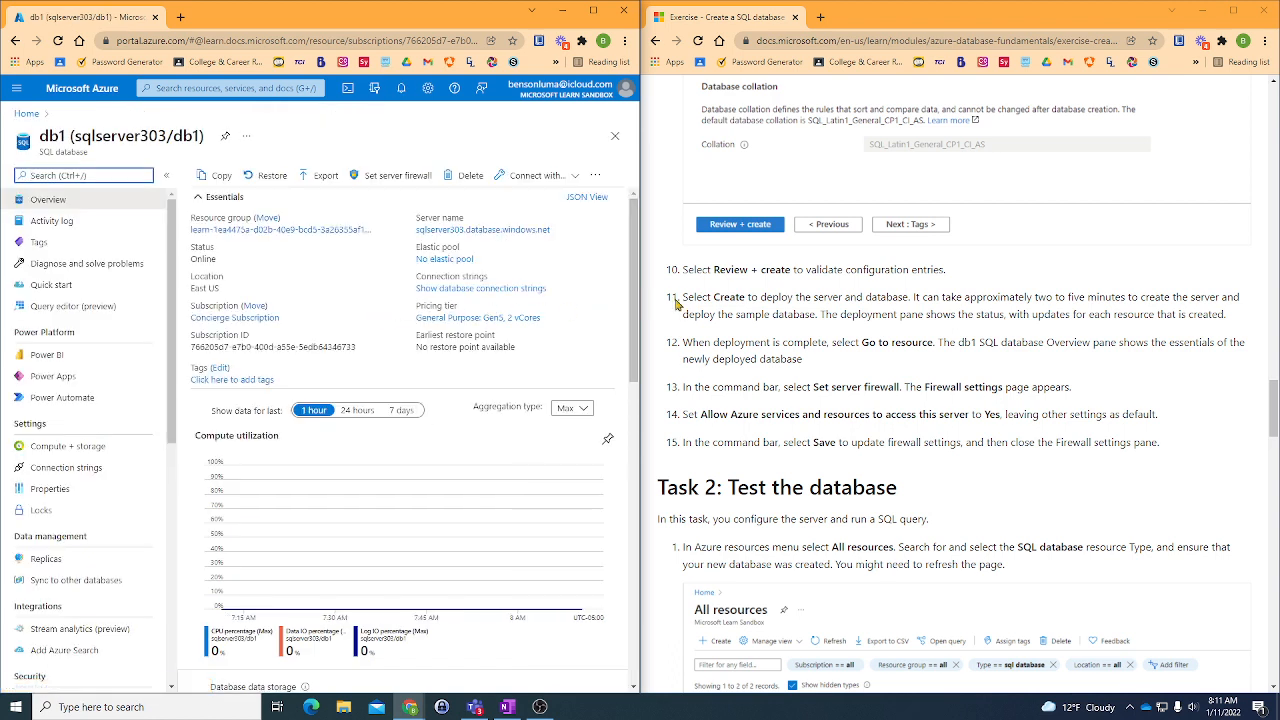
- Read the Task 2 instructions and look through db1's resource menu and additional commands for All resources
scroll(851, 342, "down", 2)
scroll(851, 342, "down", 2)
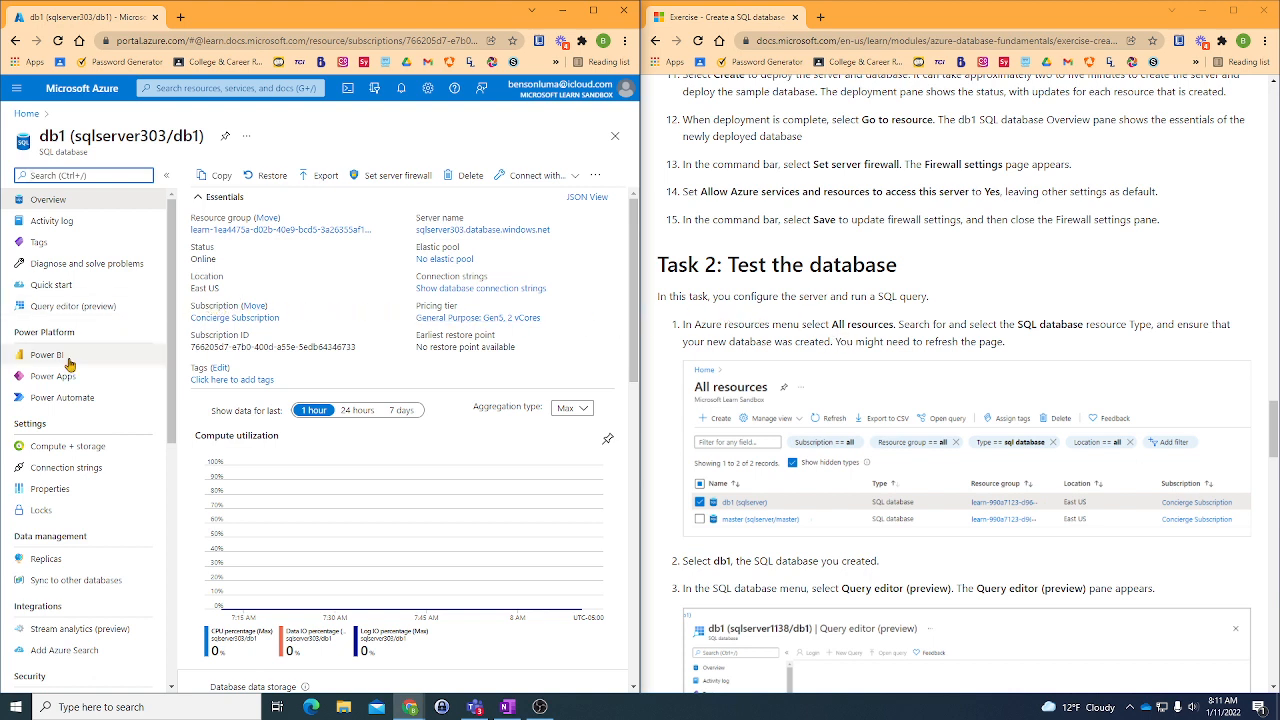
scroll(58, 398, "down", 3)
scroll(58, 398, "down", 3)
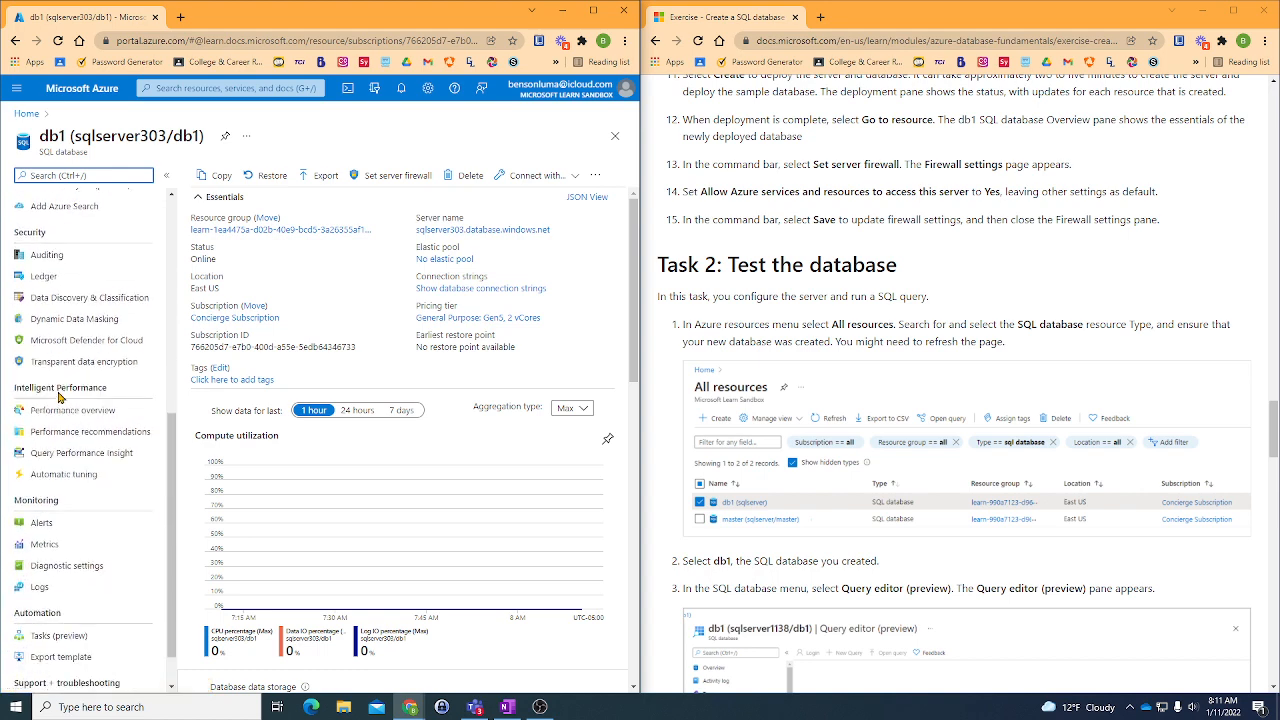
scroll(124, 493, "up", 6)
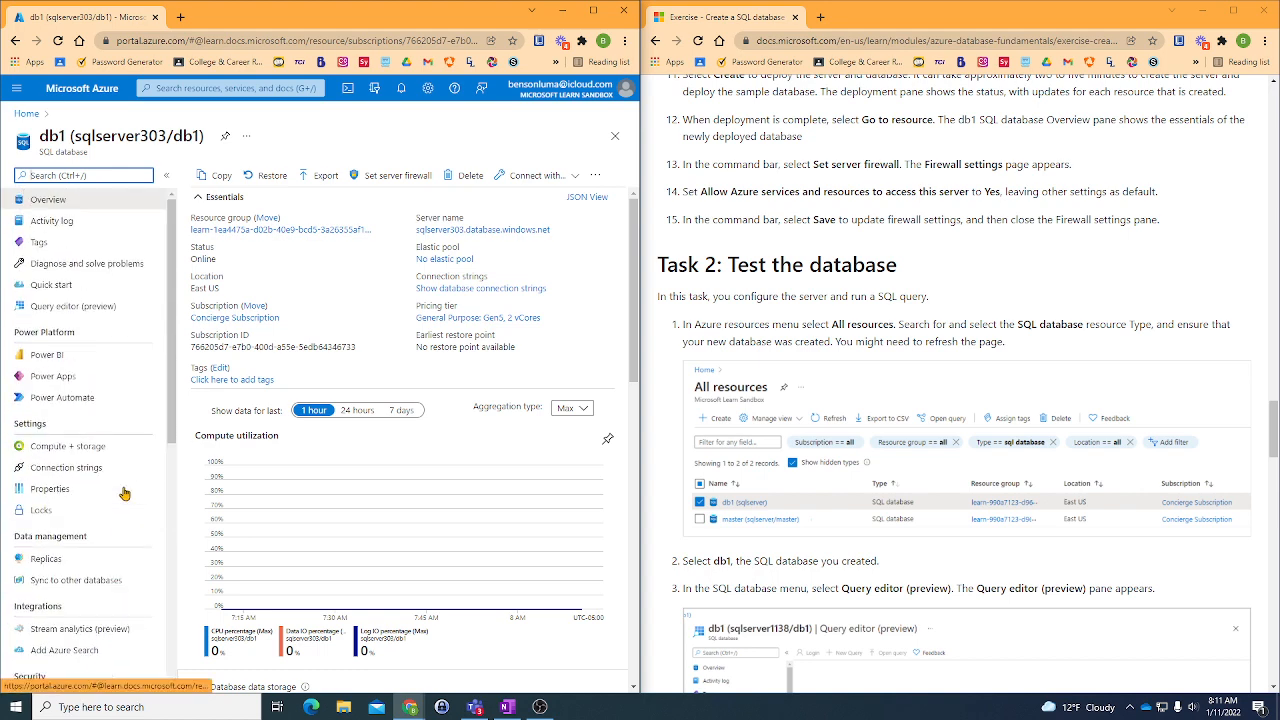
left_click(594, 176)
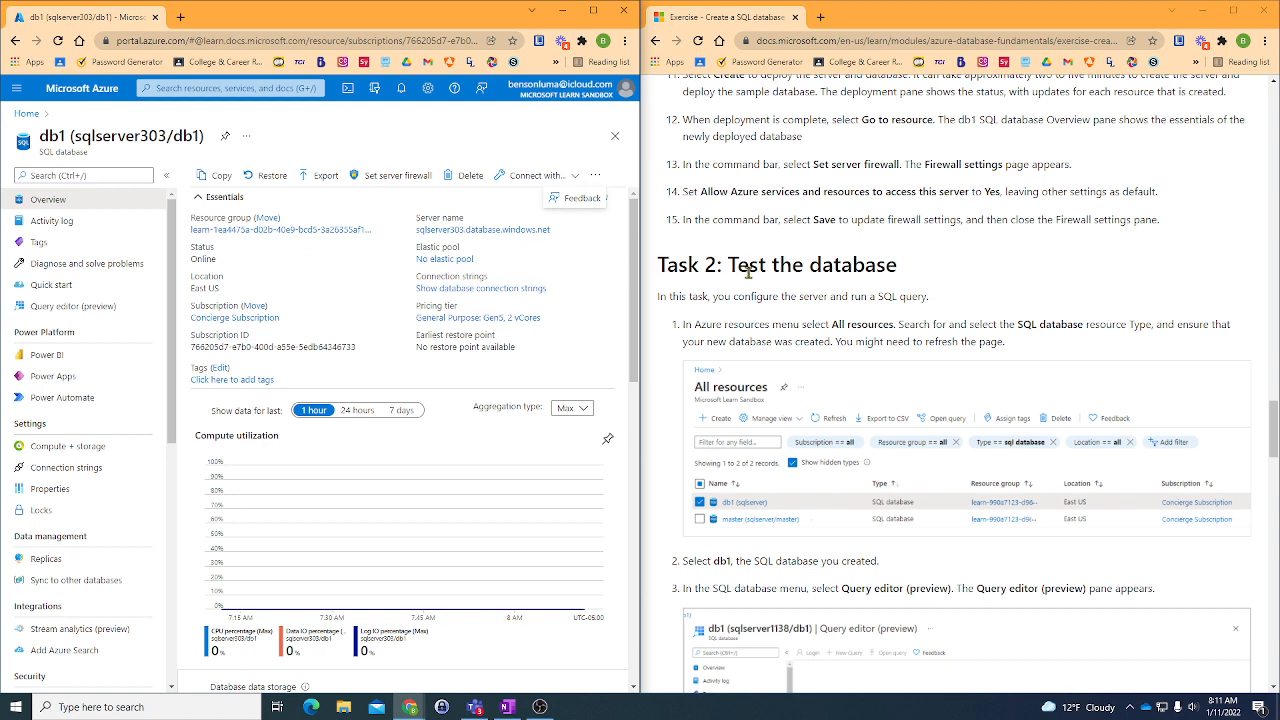
- Search db1's resource menu for "all res" and clear the search
left_click(111, 172)
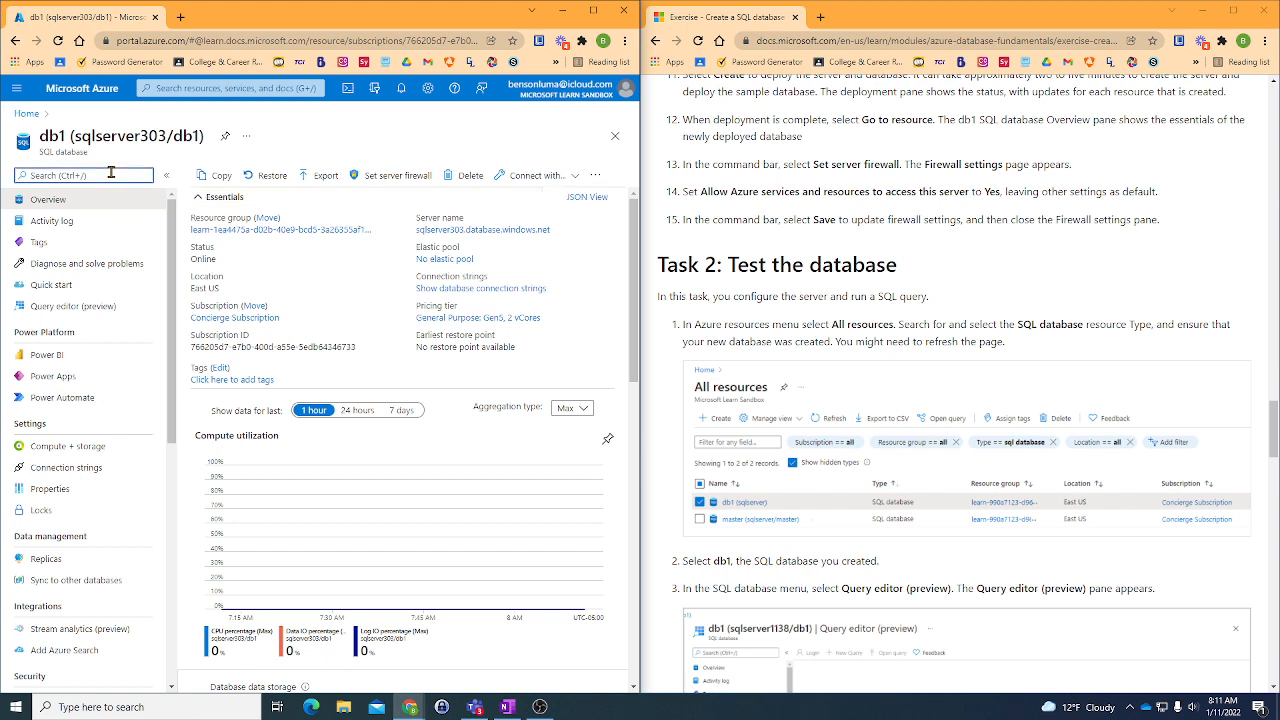
type("all")
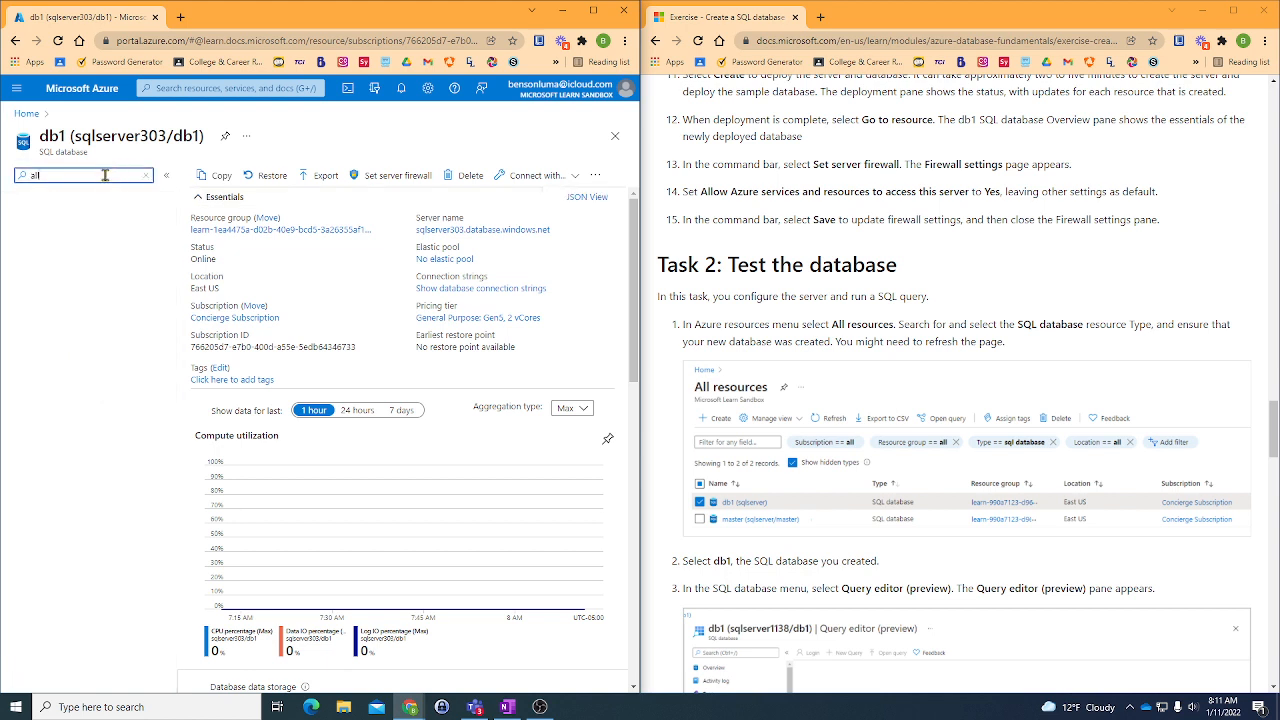
type(" res")
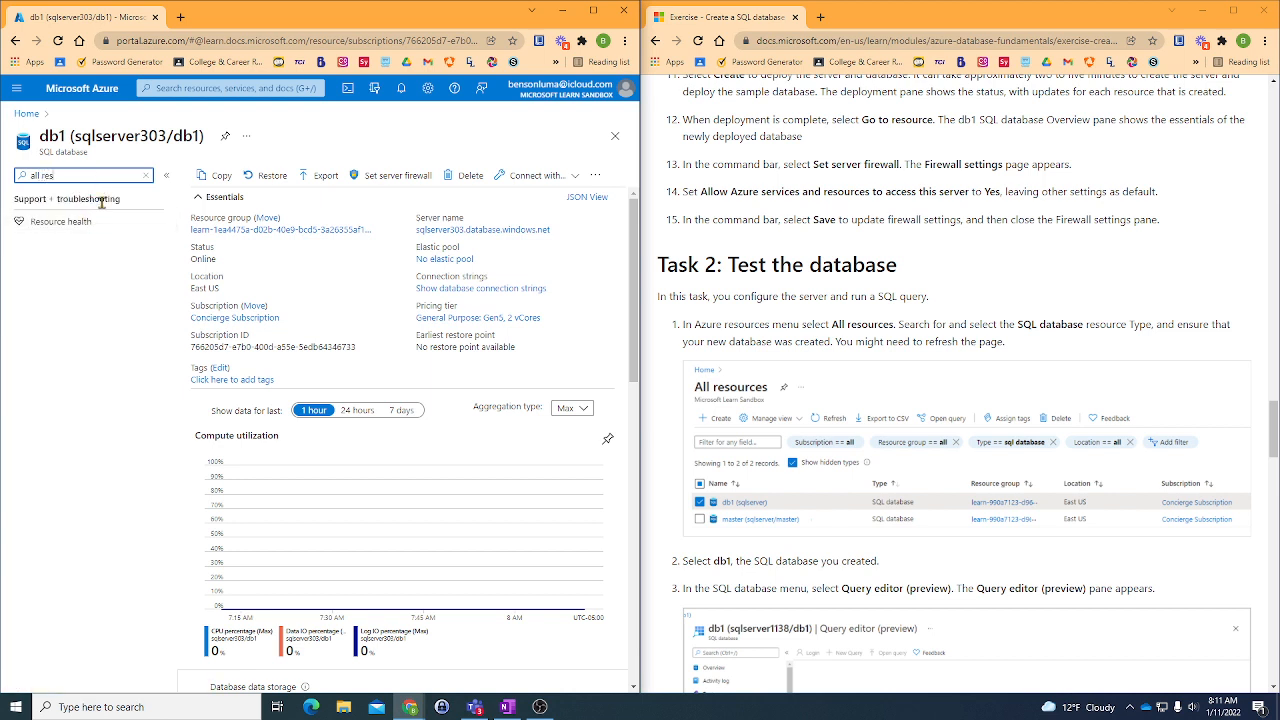
key("BackSpace")
key("BackSpace")
key("BackSpace")
key("BackSpace")
key("BackSpace")
key("BackSpace")
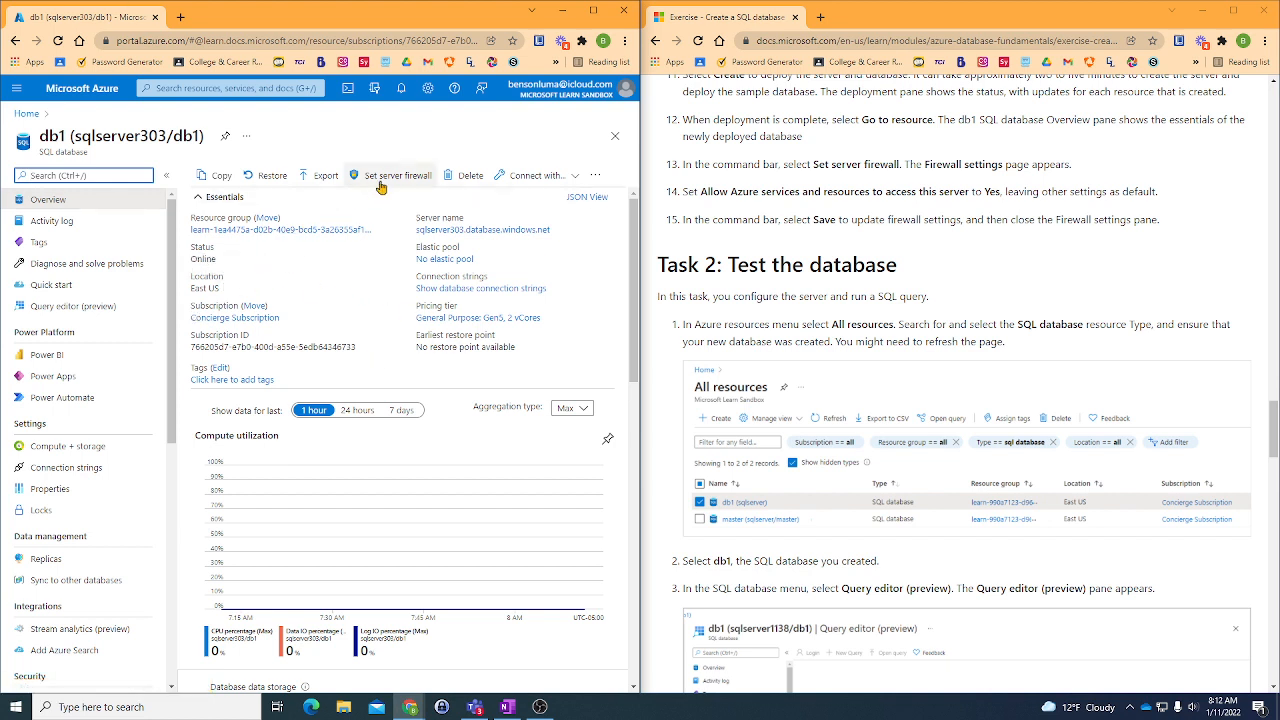
- Check db1's connection options and examine the data storage and database features in its overview
left_click(574, 178)
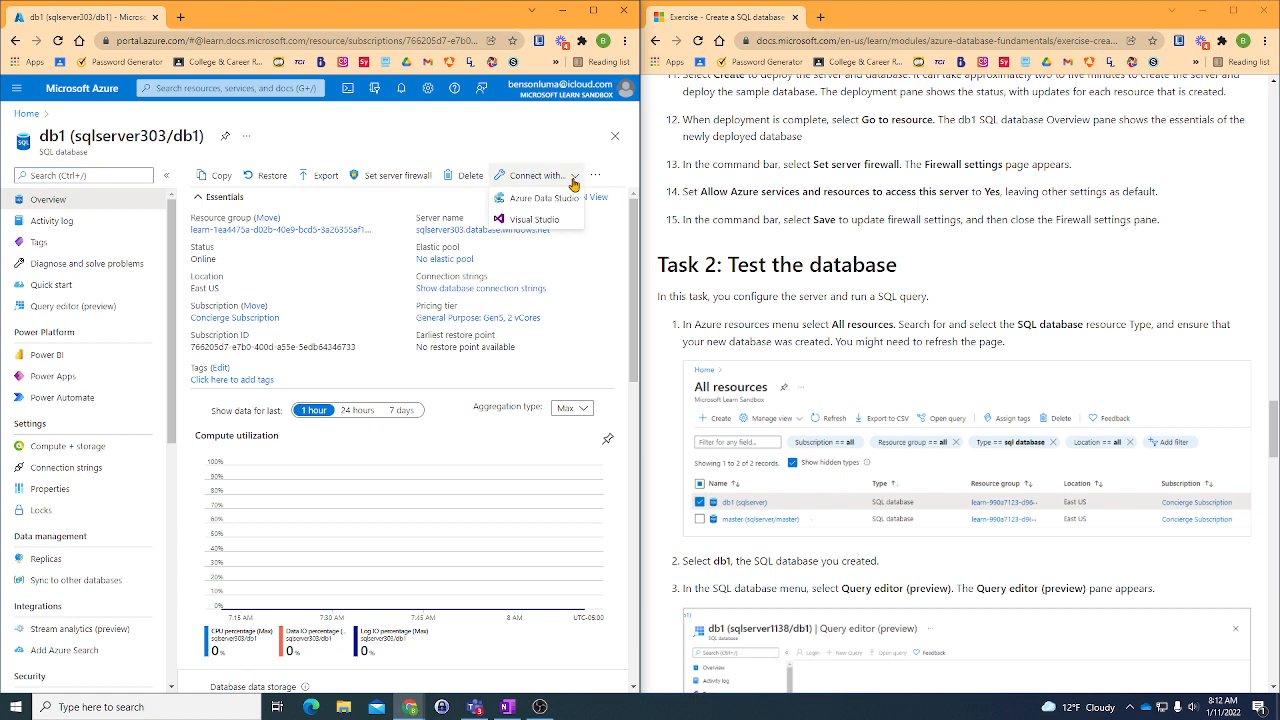
left_click(365, 215)
scroll(365, 215, "down", 3)
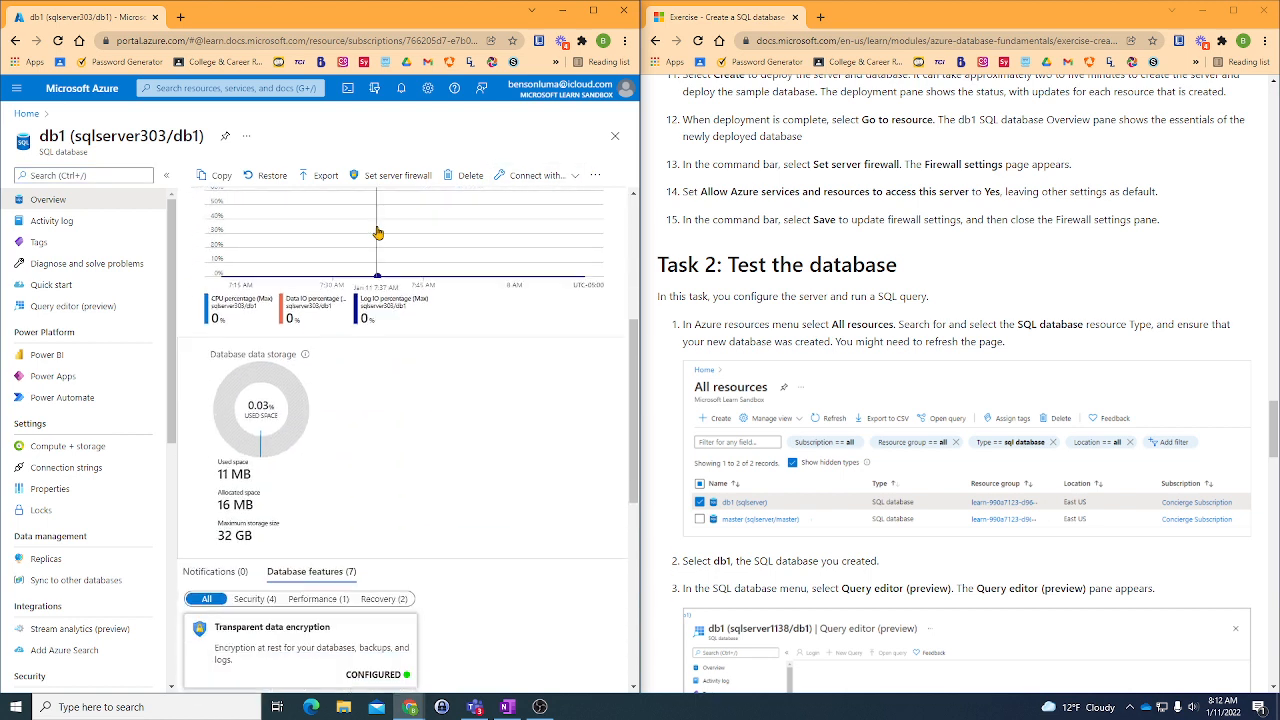
scroll(370, 260, "down", 3)
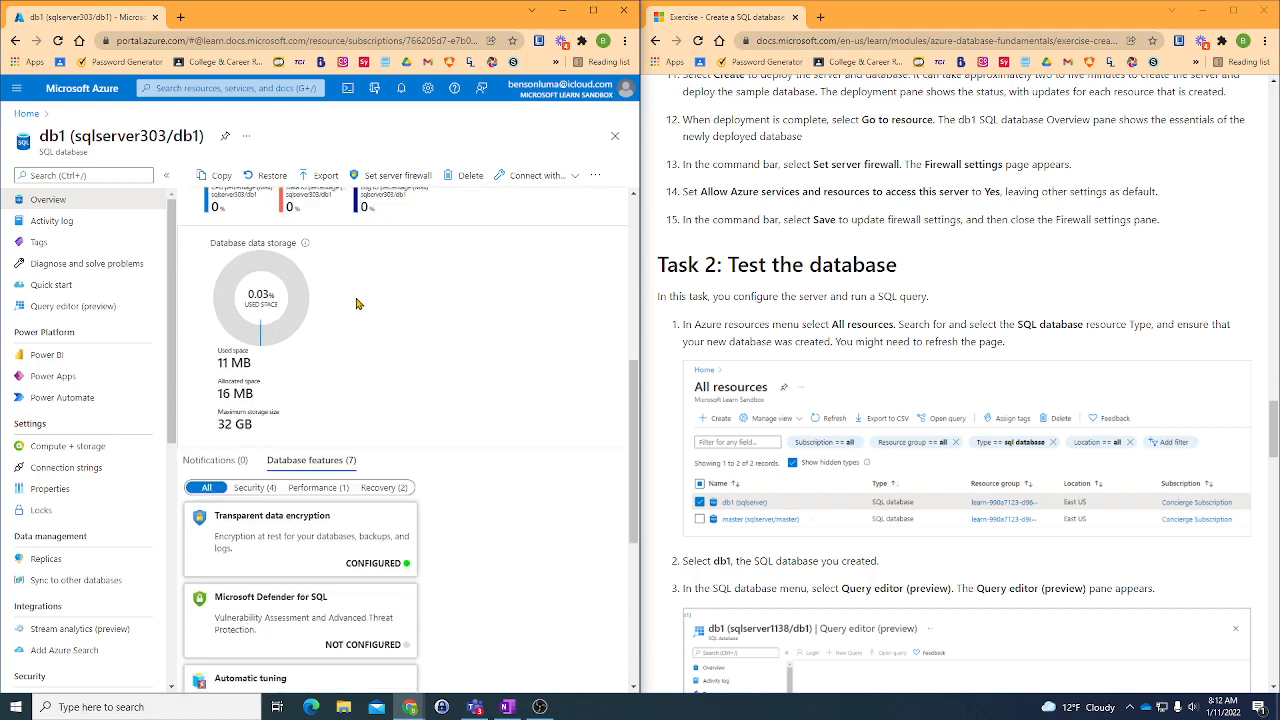
scroll(358, 305, "down", 1)
scroll(355, 305, "down", 2)
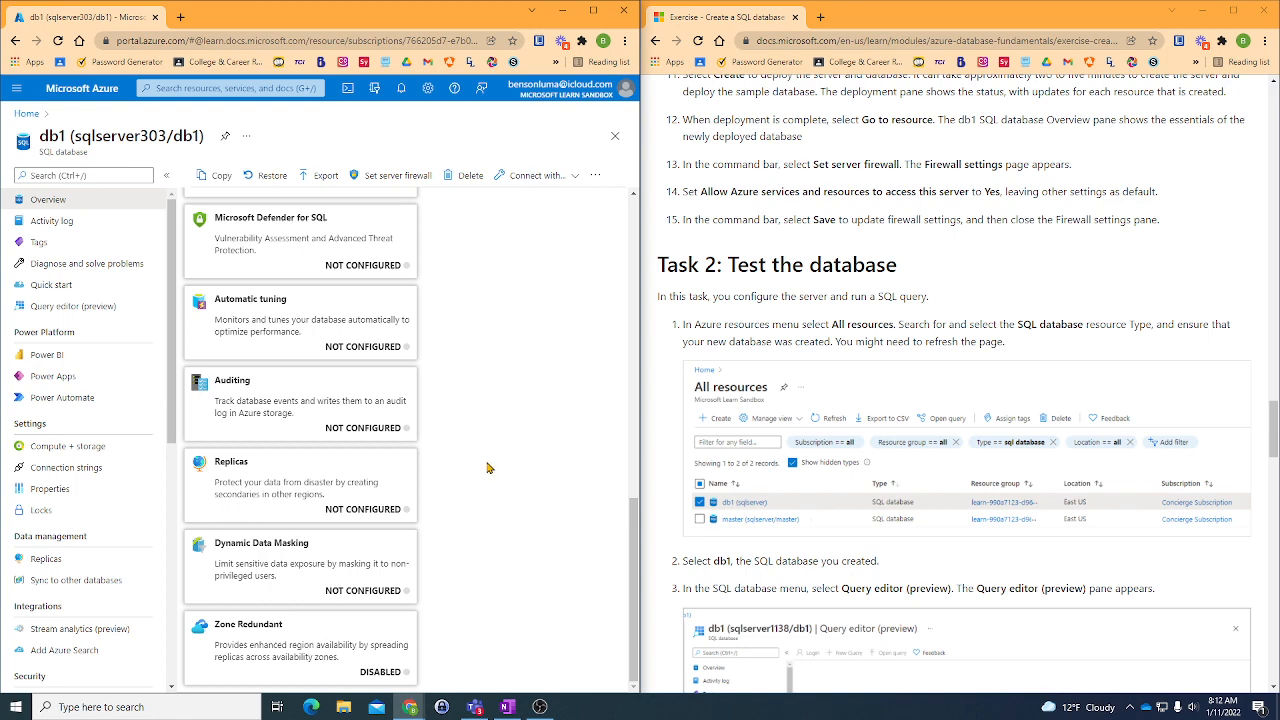
scroll(488, 466, "up", 10)
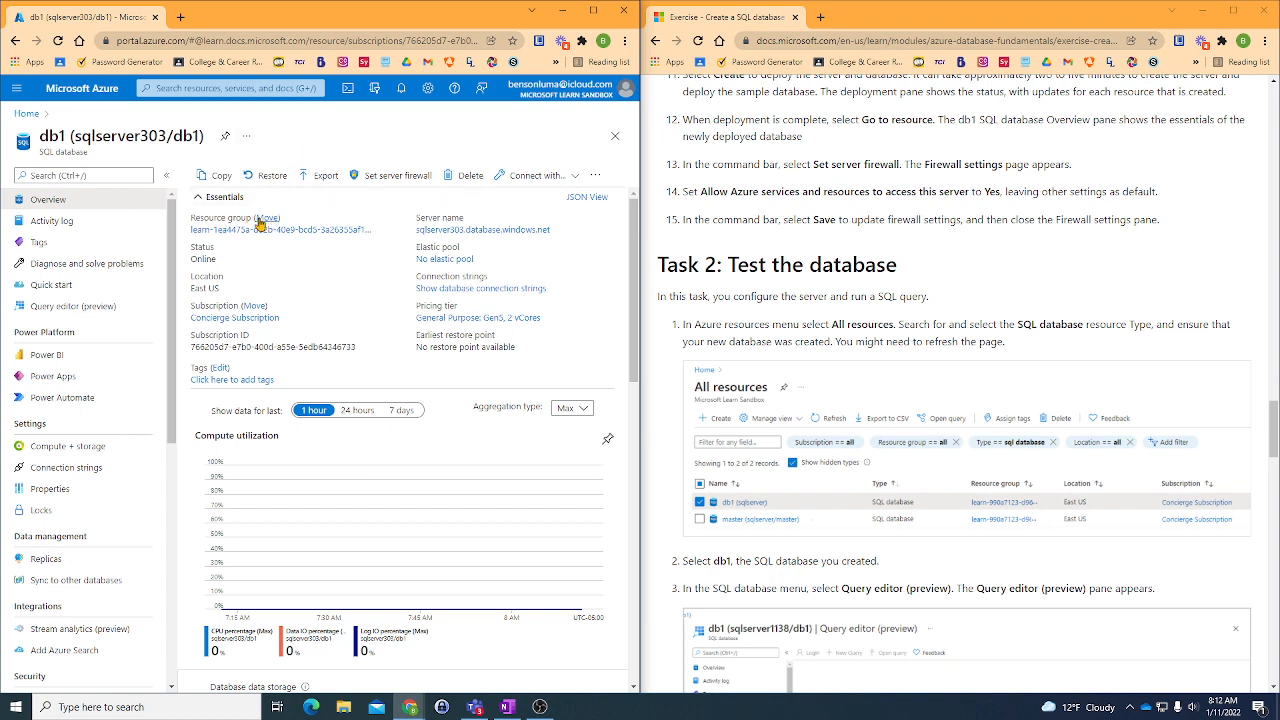
- Open the resource group containing db1, apply the Type filter with All selected and dismiss the list view tip
left_click(209, 231)
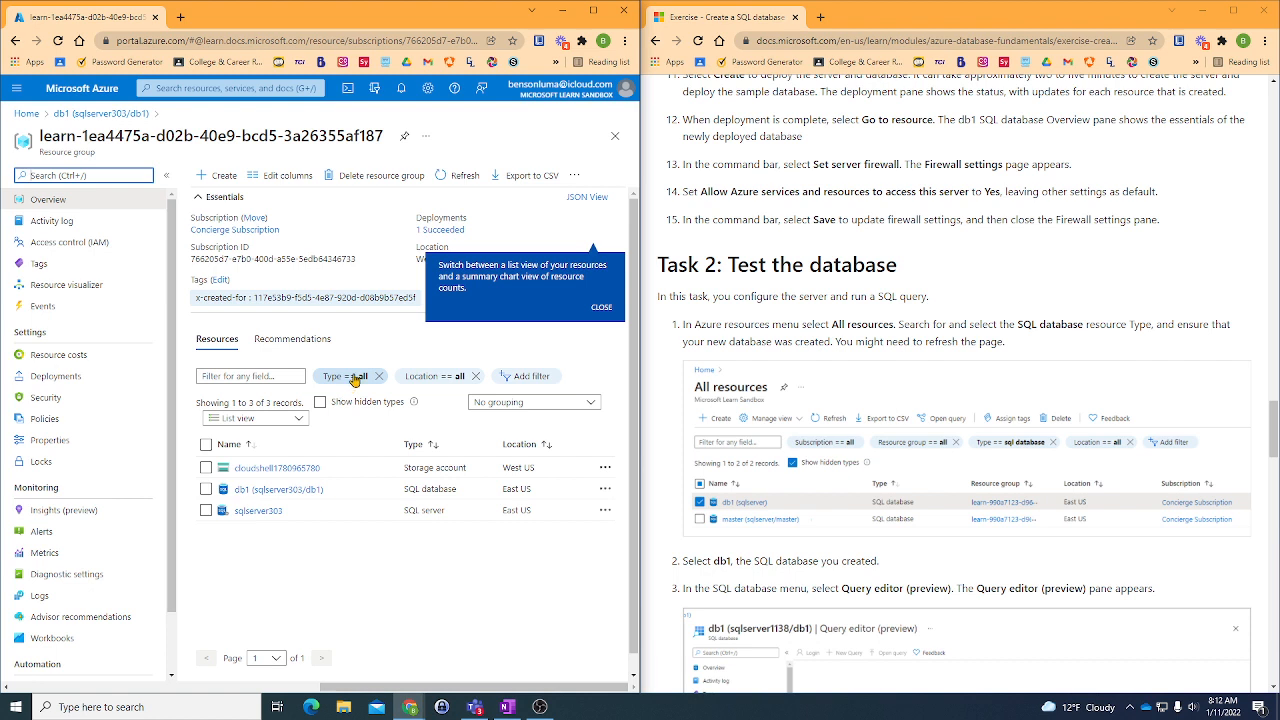
left_click(354, 379)
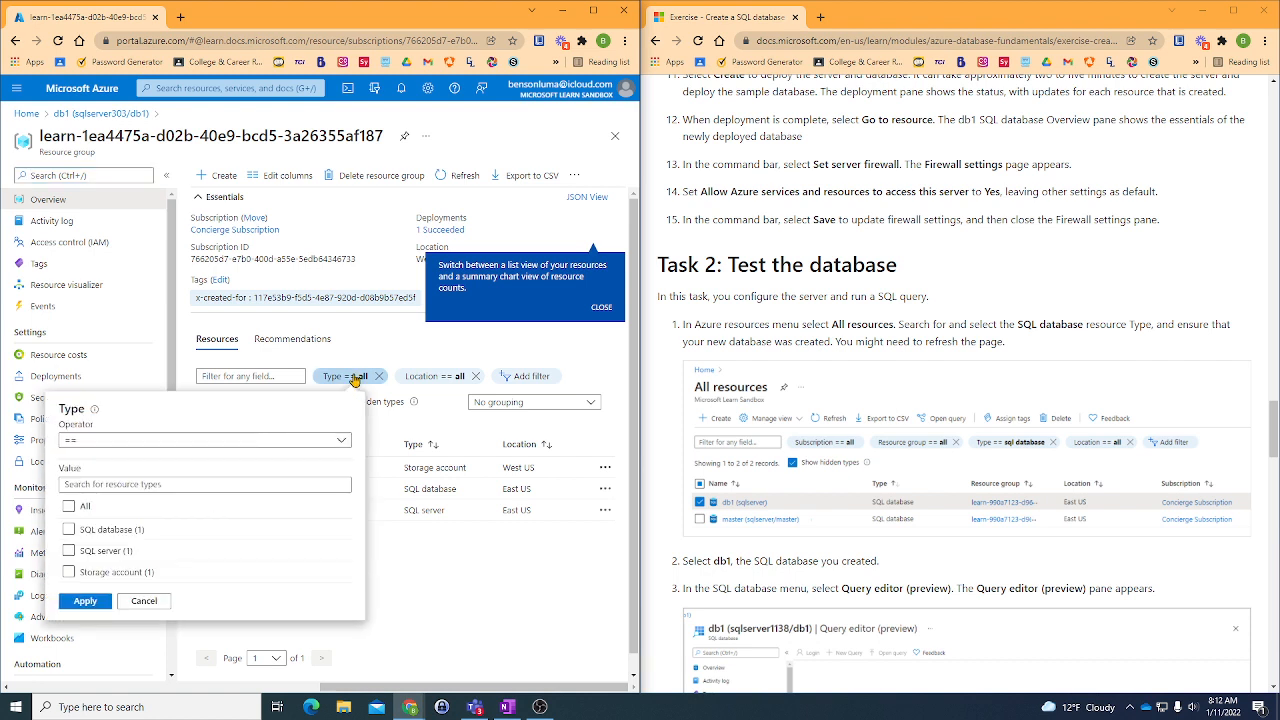
left_click(68, 506)
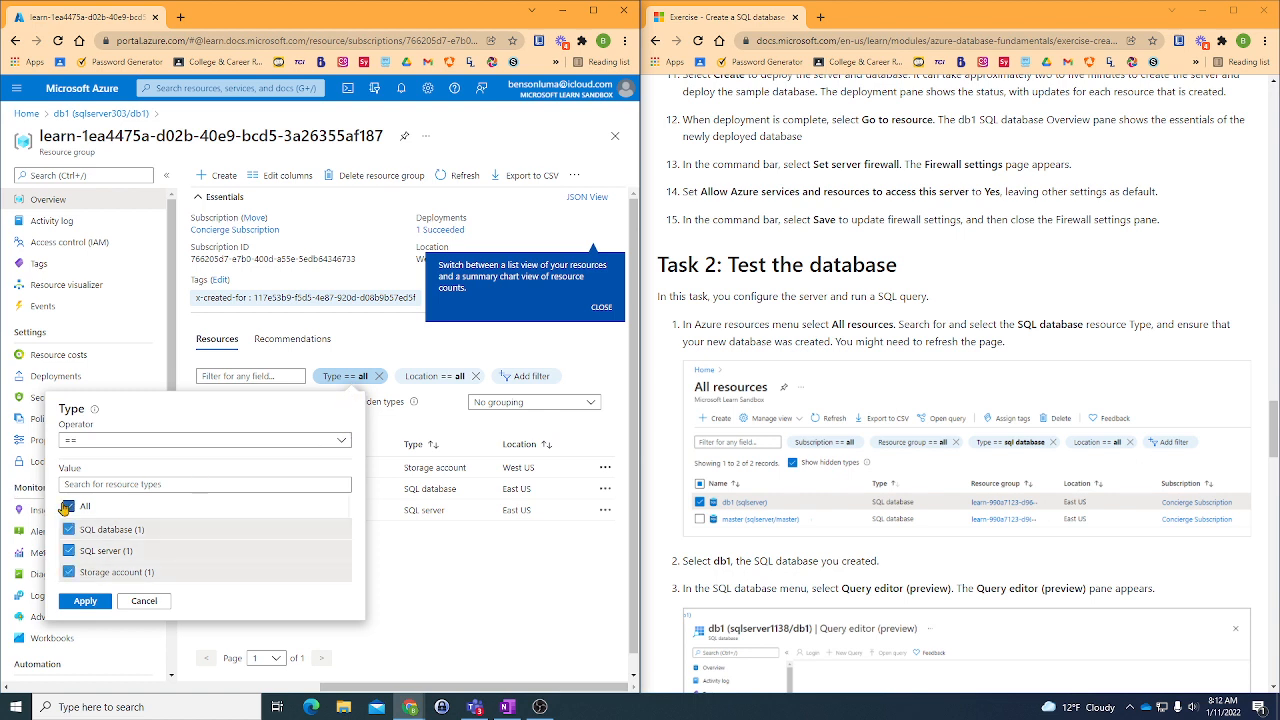
left_click(86, 601)
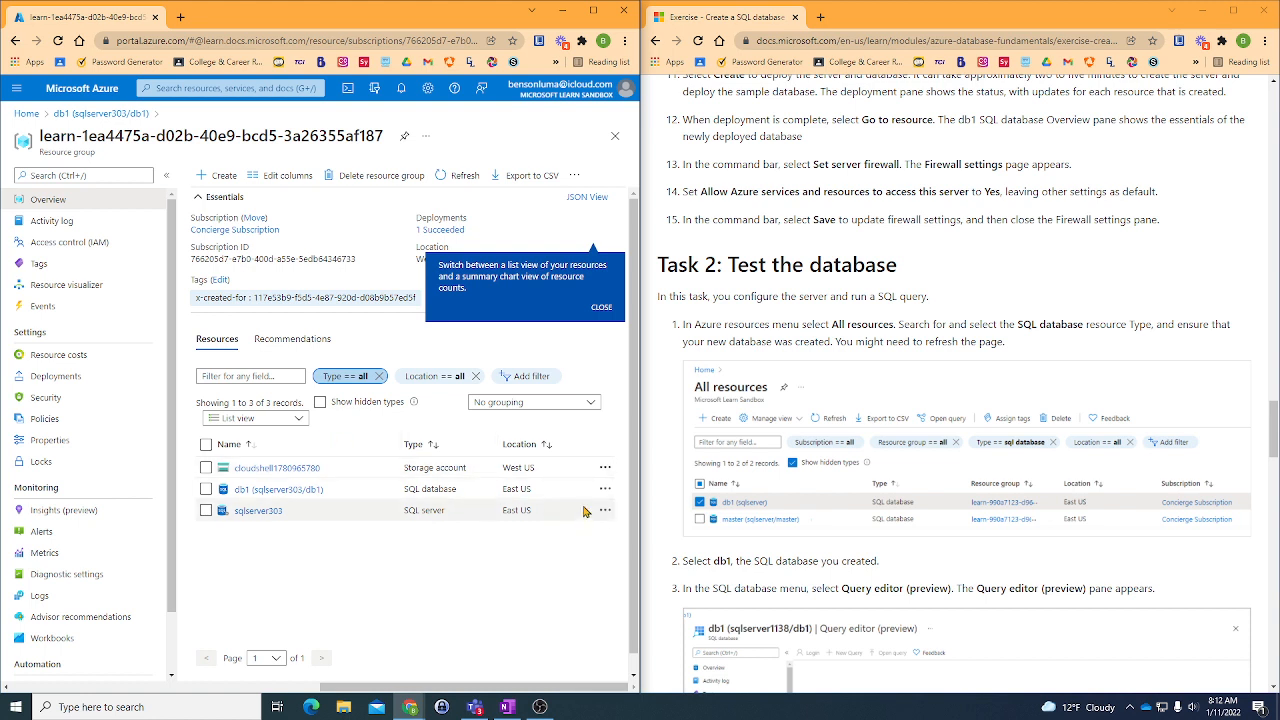
left_click(602, 309)
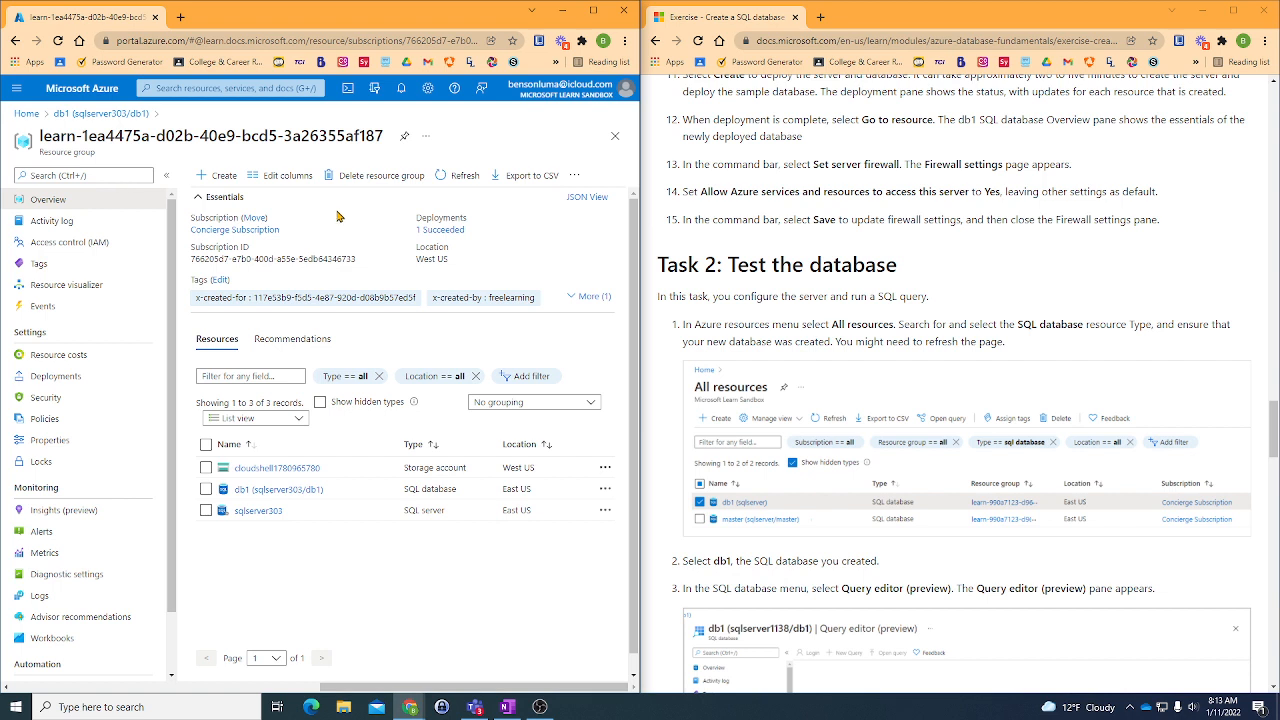
- Collapse the resource group's Essentials section and select the db1 SQL database in the resource list
left_click(211, 199)
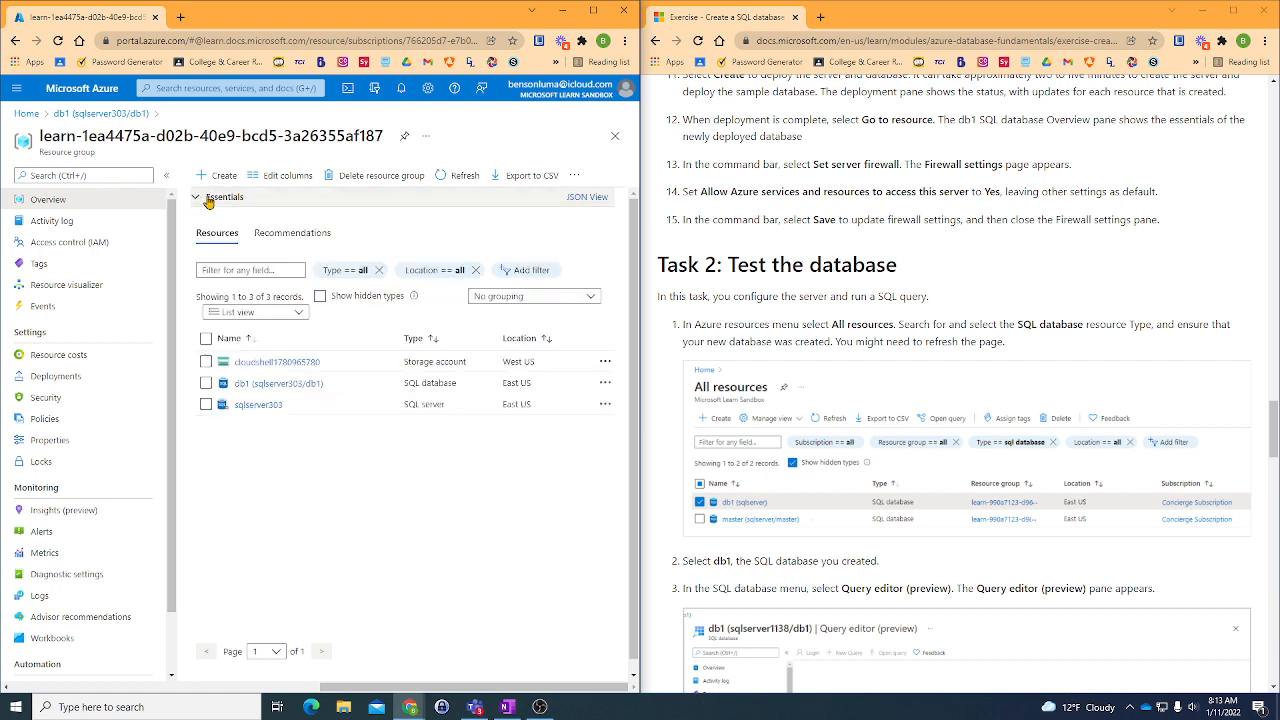
left_click(387, 300)
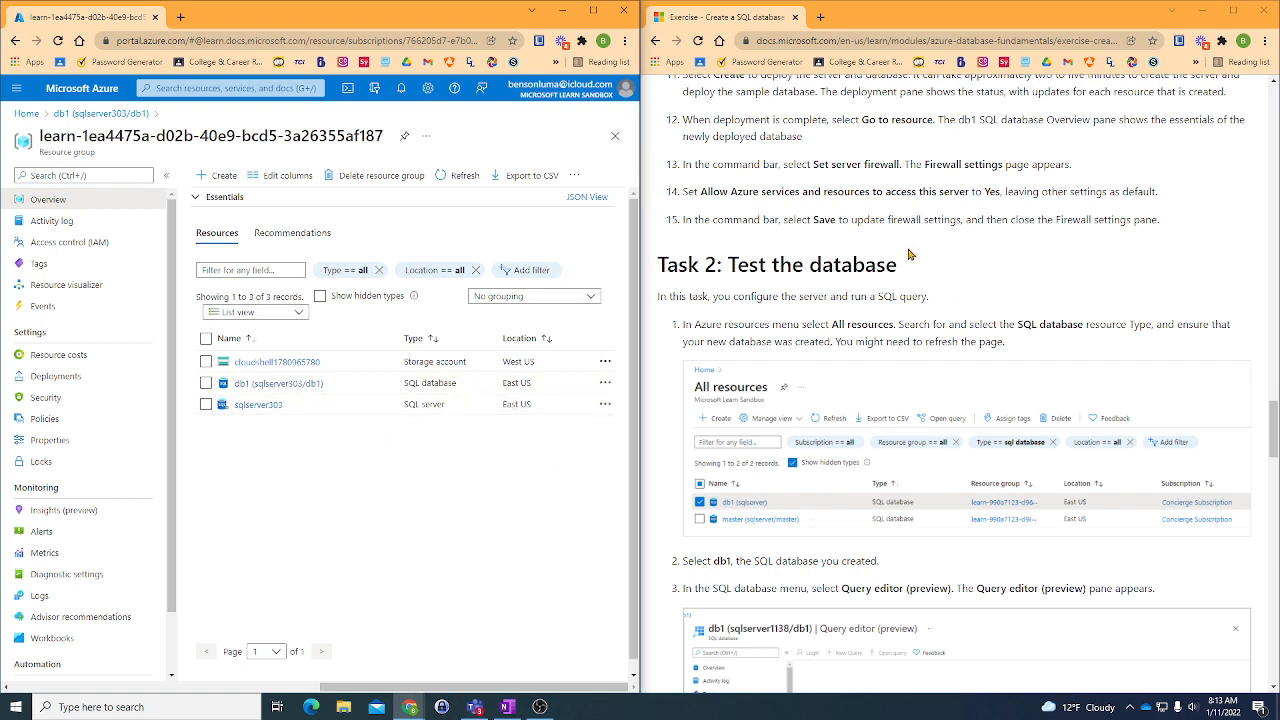
left_click(207, 384)
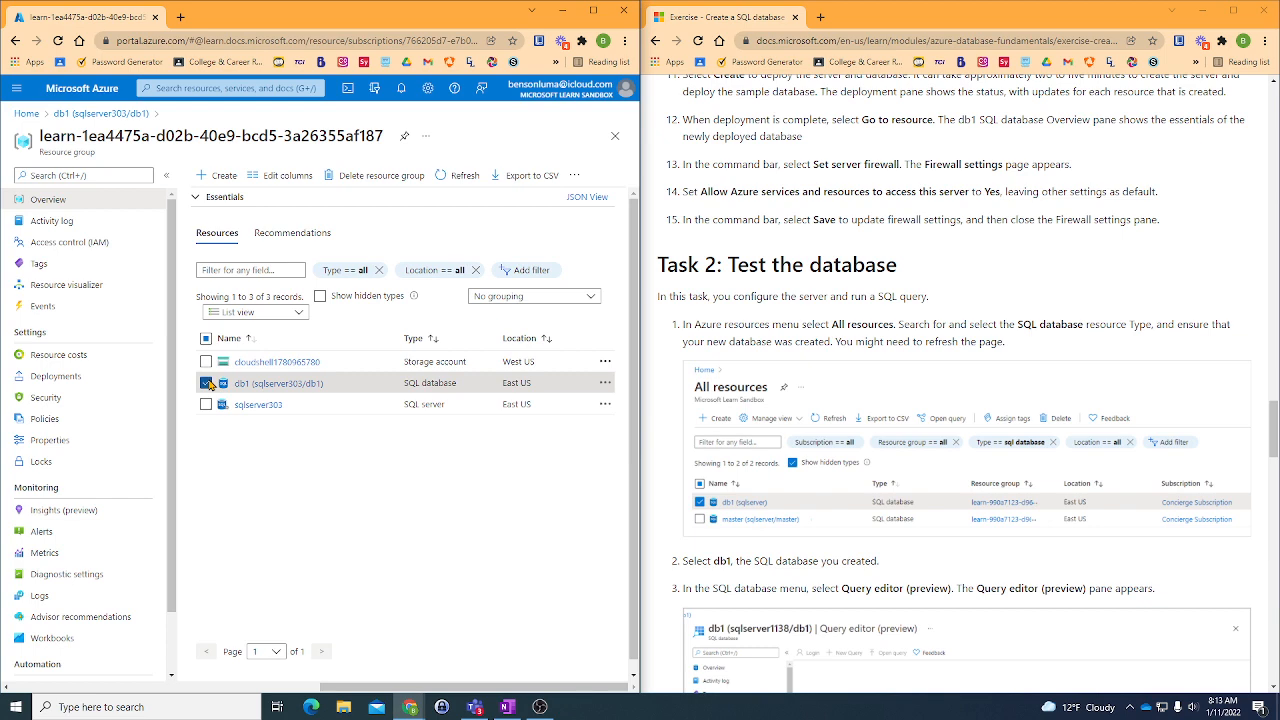
left_click(209, 384)
scroll(218, 378, "down", 1)
scroll(730, 436, "down", 3)
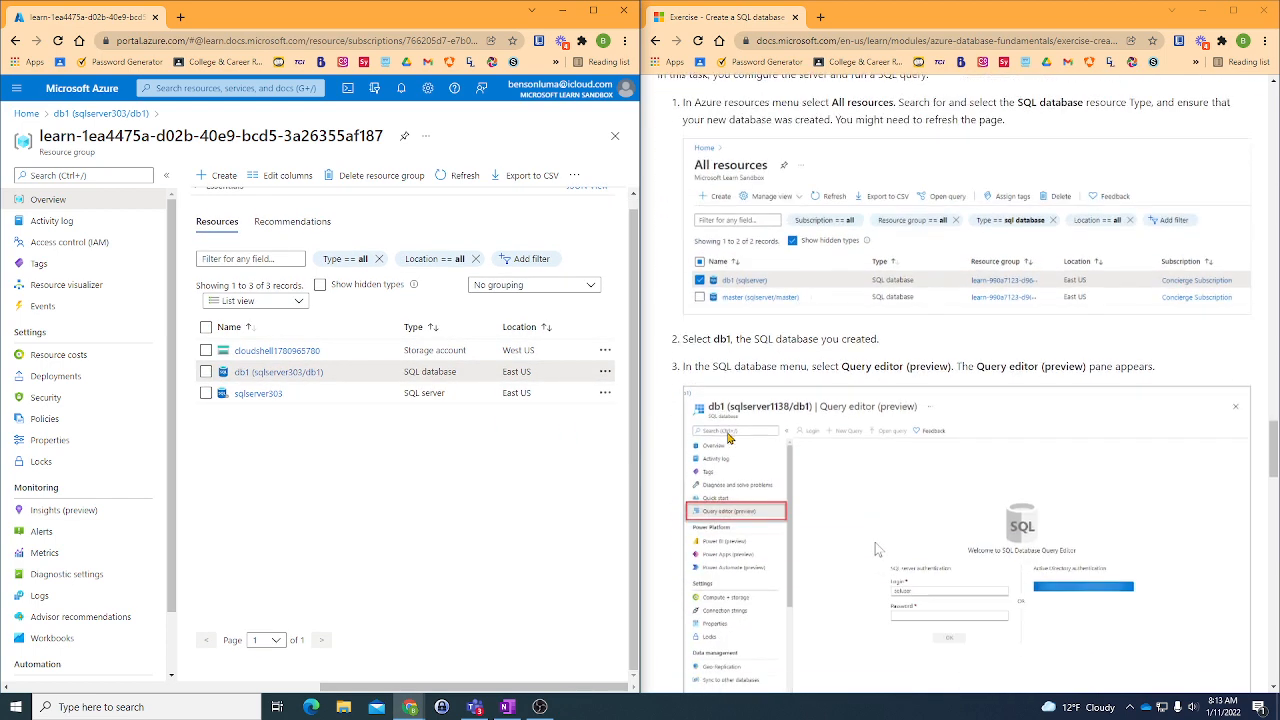
left_click(206, 371)
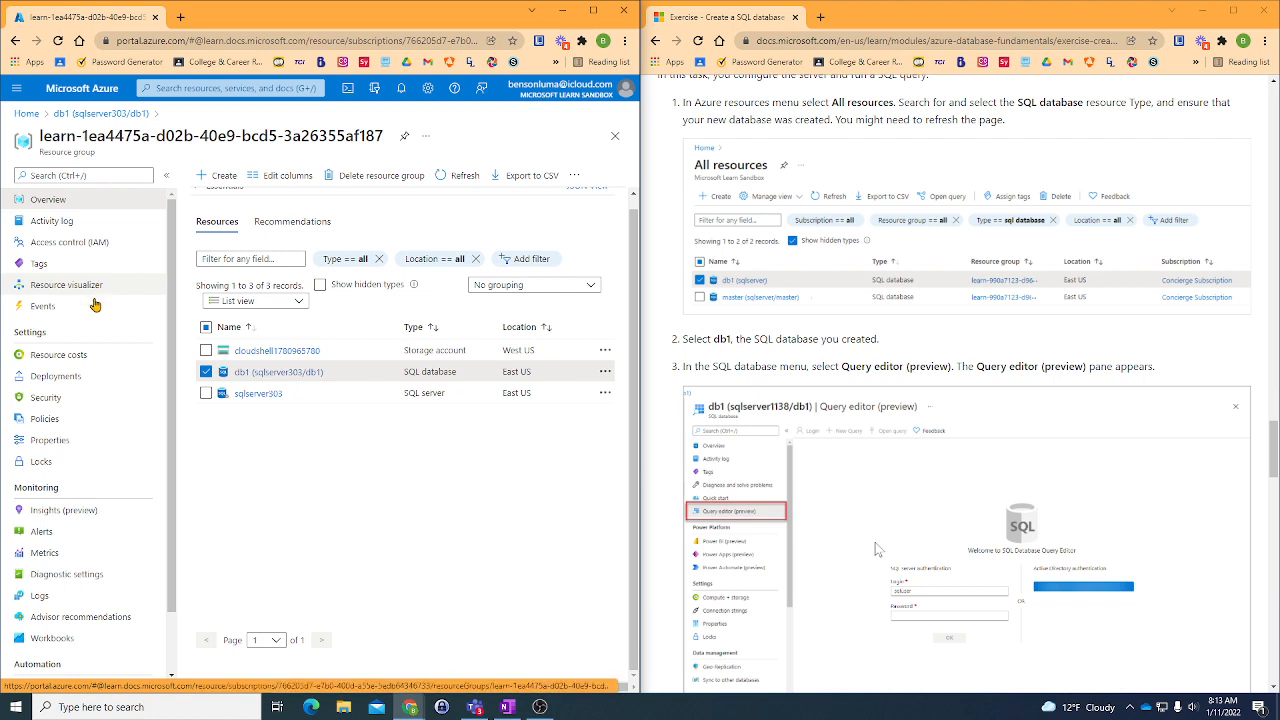
- Look for the Query editor in the resource group's menu, search it for "quer" and clear the search
scroll(92, 316, "down", 1)
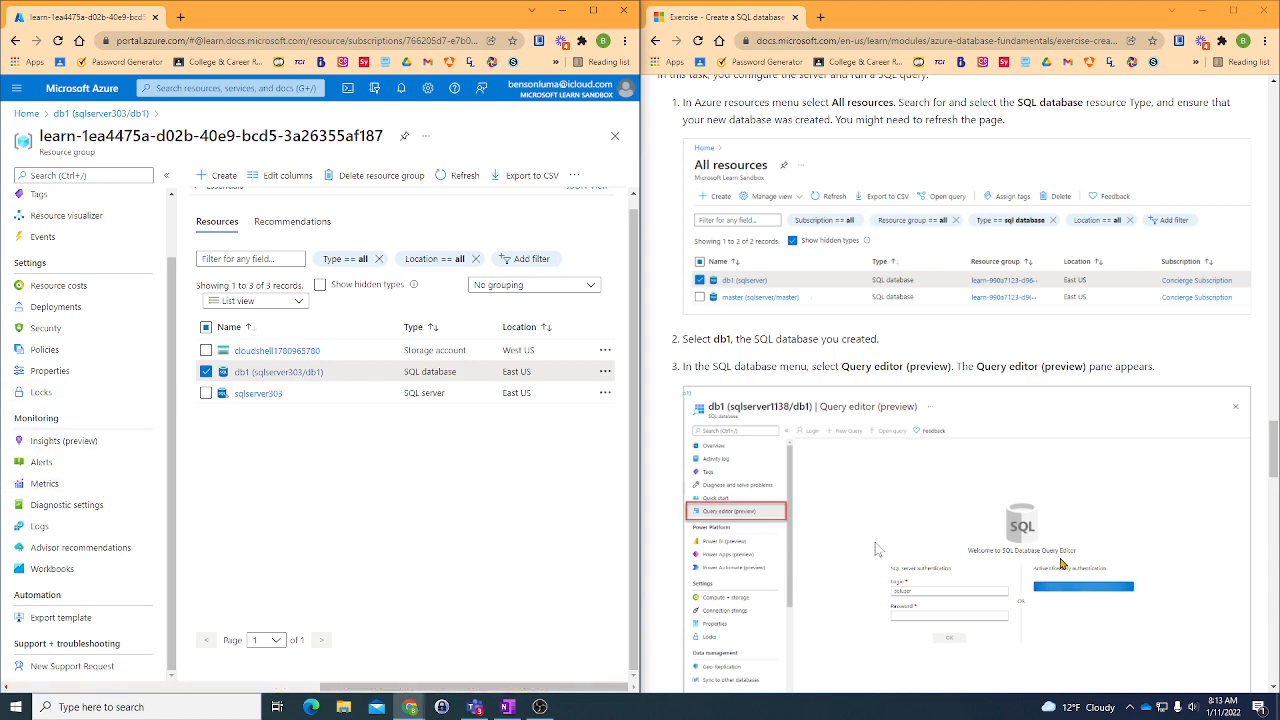
scroll(1062, 564, "up", 3)
scroll(1062, 564, "down", 2)
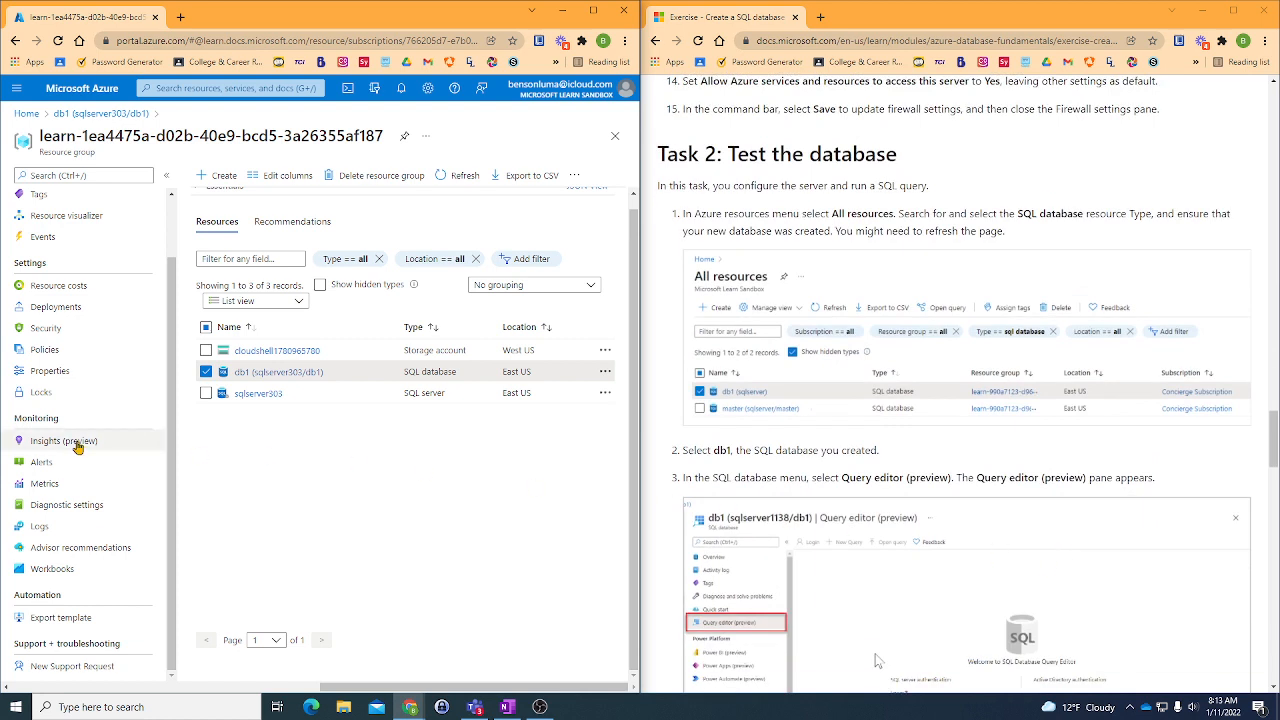
scroll(78, 447, "up", 1)
scroll(78, 440, "up", 1)
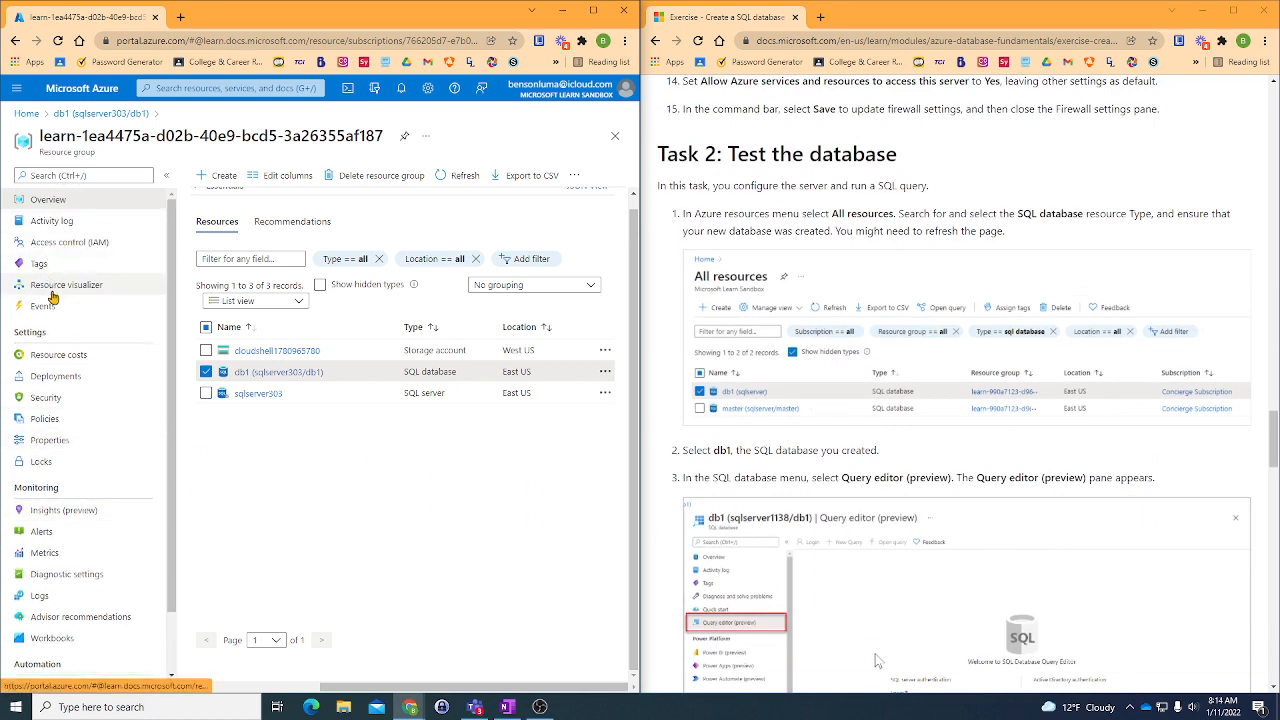
left_click(70, 176)
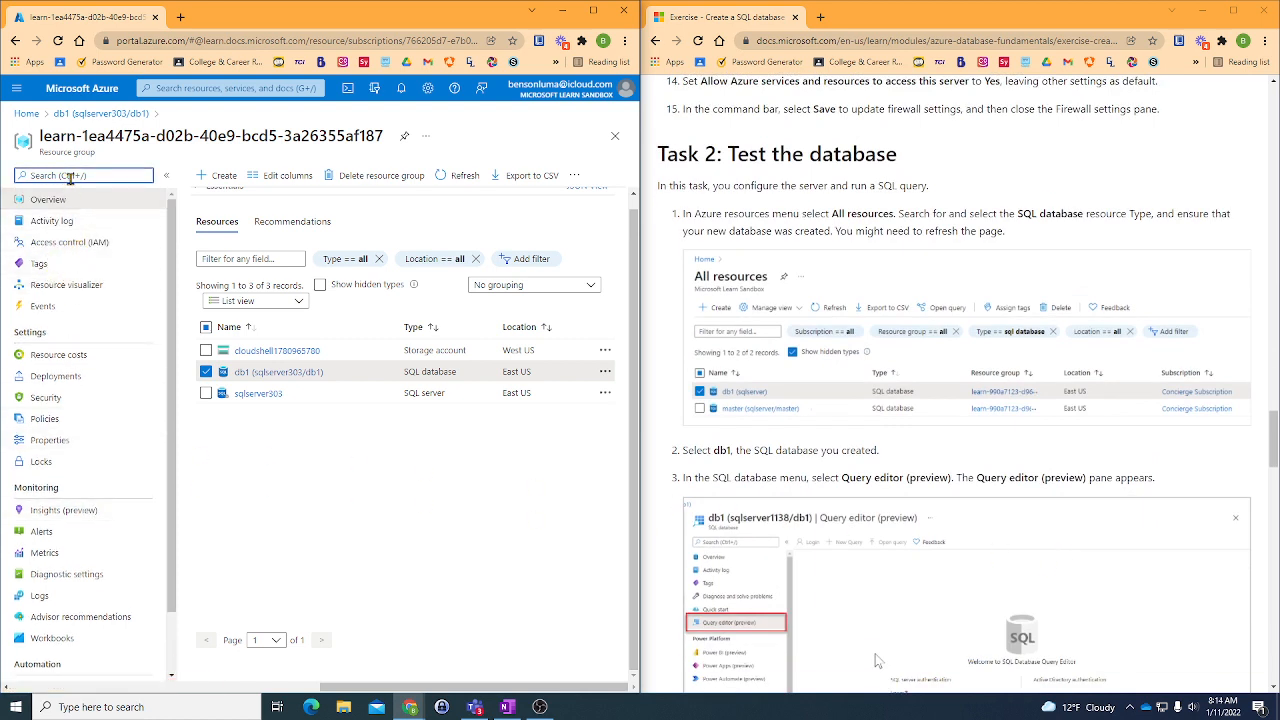
type("quer")
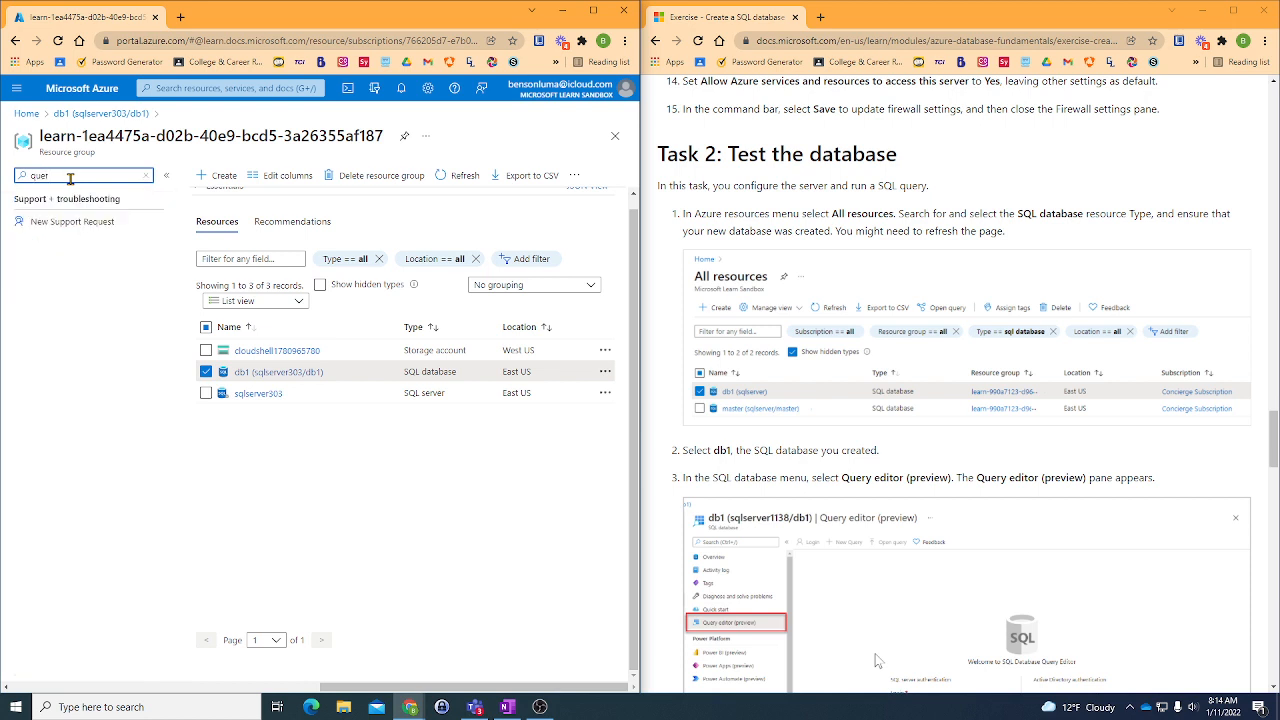
key("BackSpace")
key("BackSpace")
key("BackSpace")
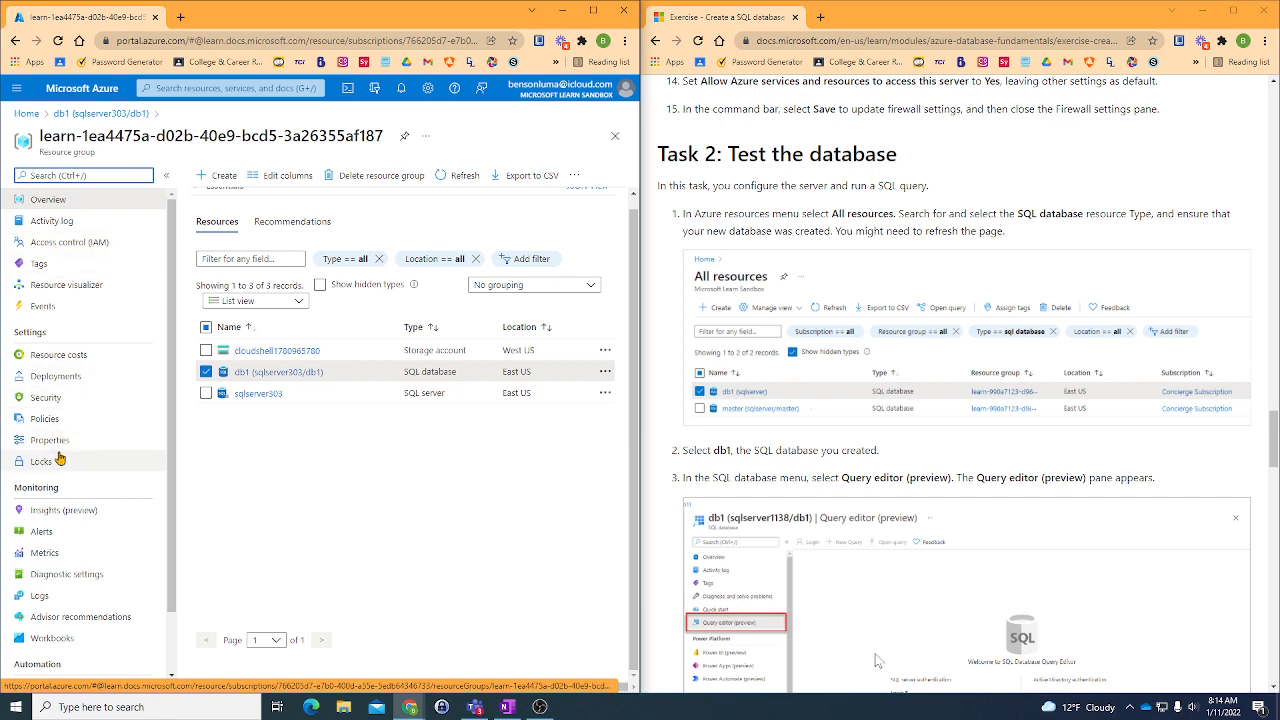
- Recheck the resource group's menu and reread the exercise's instructions for opening Query editor (preview)
scroll(59, 458, "down", 1)
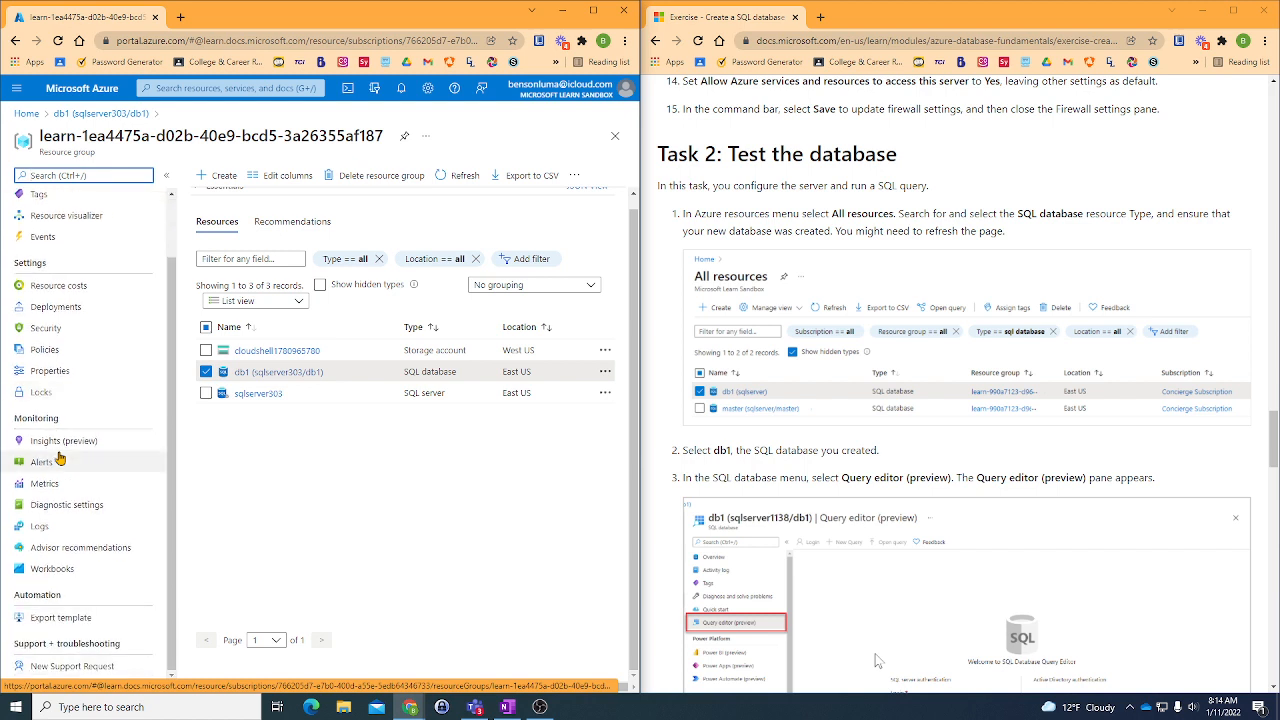
scroll(59, 458, "up", 1)
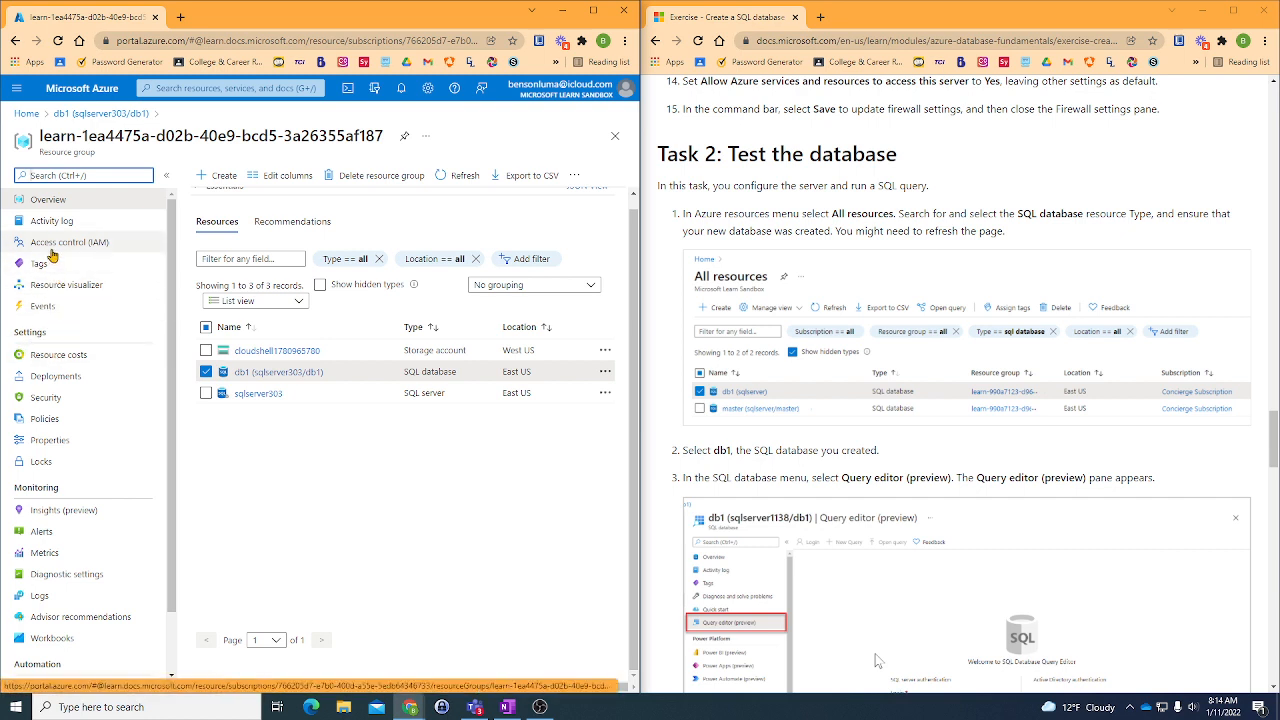
scroll(830, 421, "down", 5)
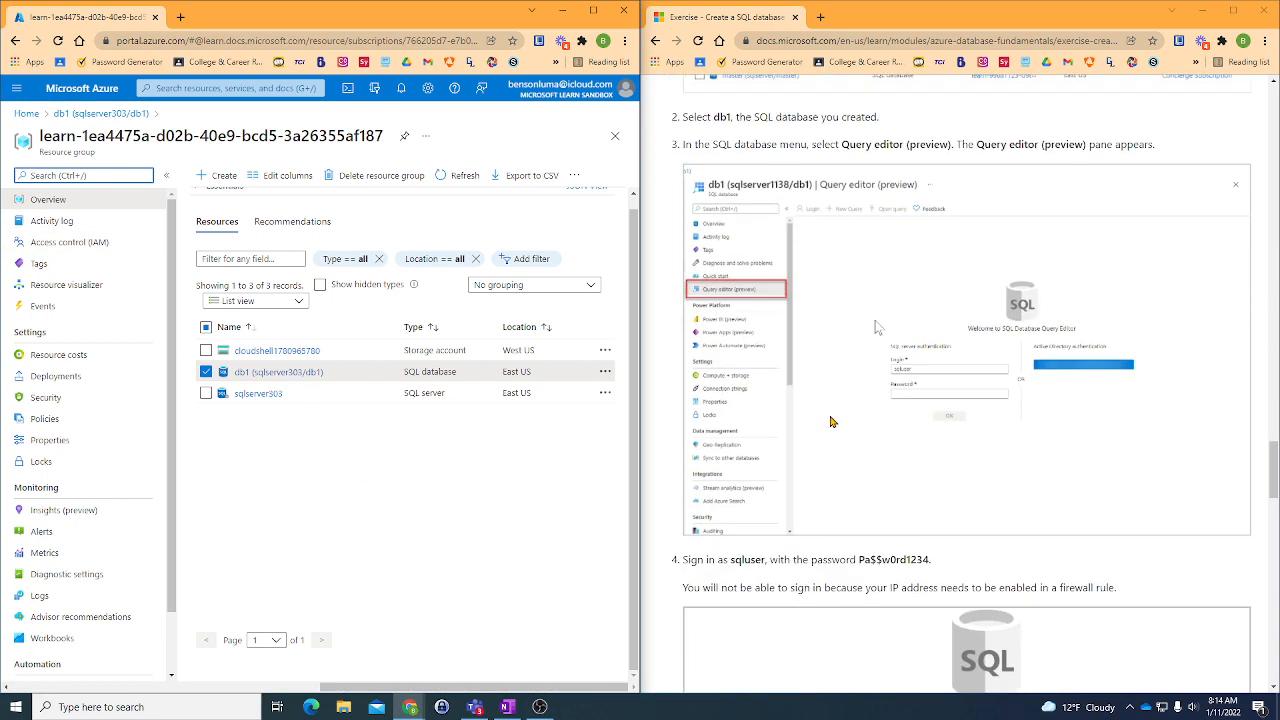
scroll(830, 421, "up", 3)
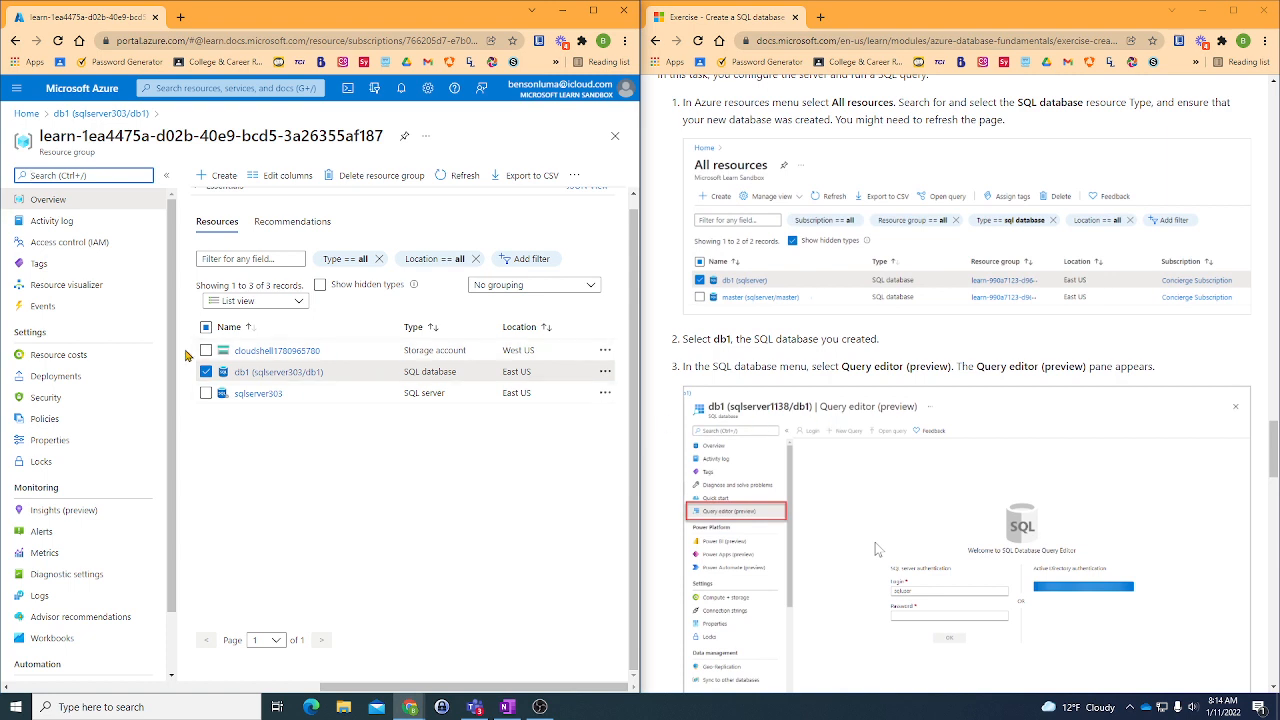
- Look through the rest of the resource group's menu and reread the exercise's Task 2 steps up to the sign-in
scroll(182, 353, "up", 1)
scroll(78, 344, "down", 1)
scroll(77, 344, "down", 1)
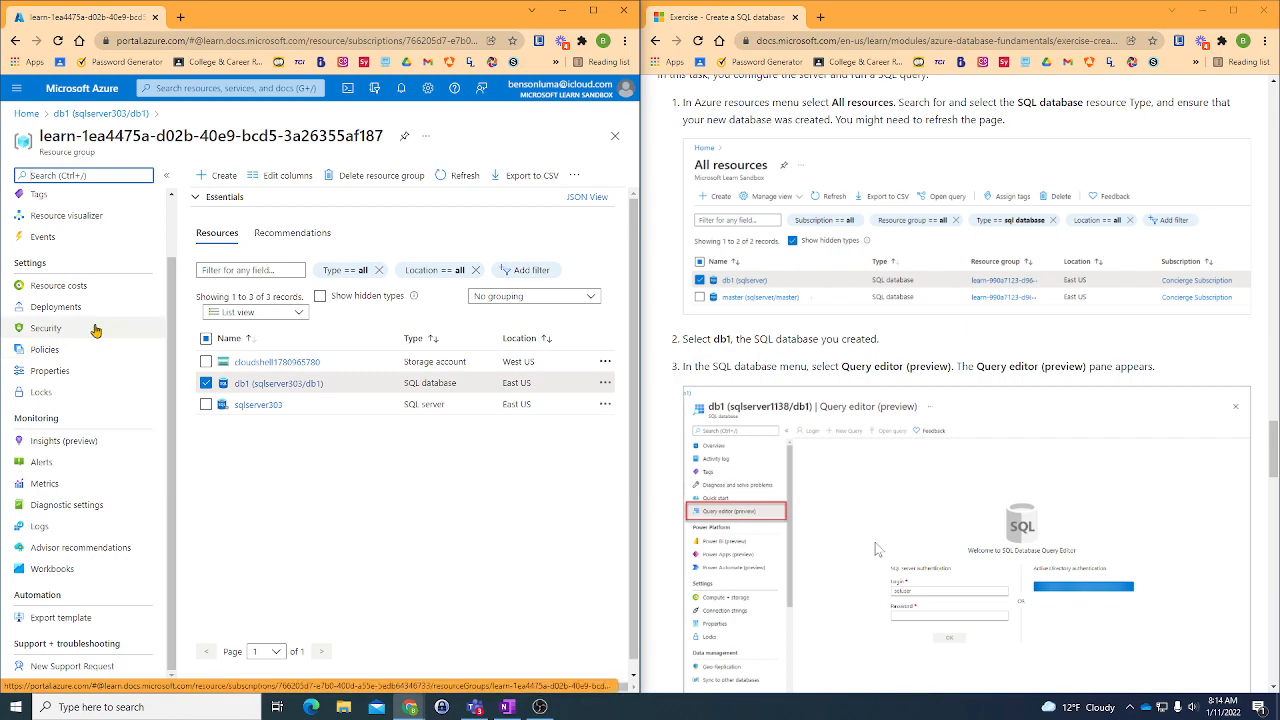
scroll(1052, 402, "down", 5)
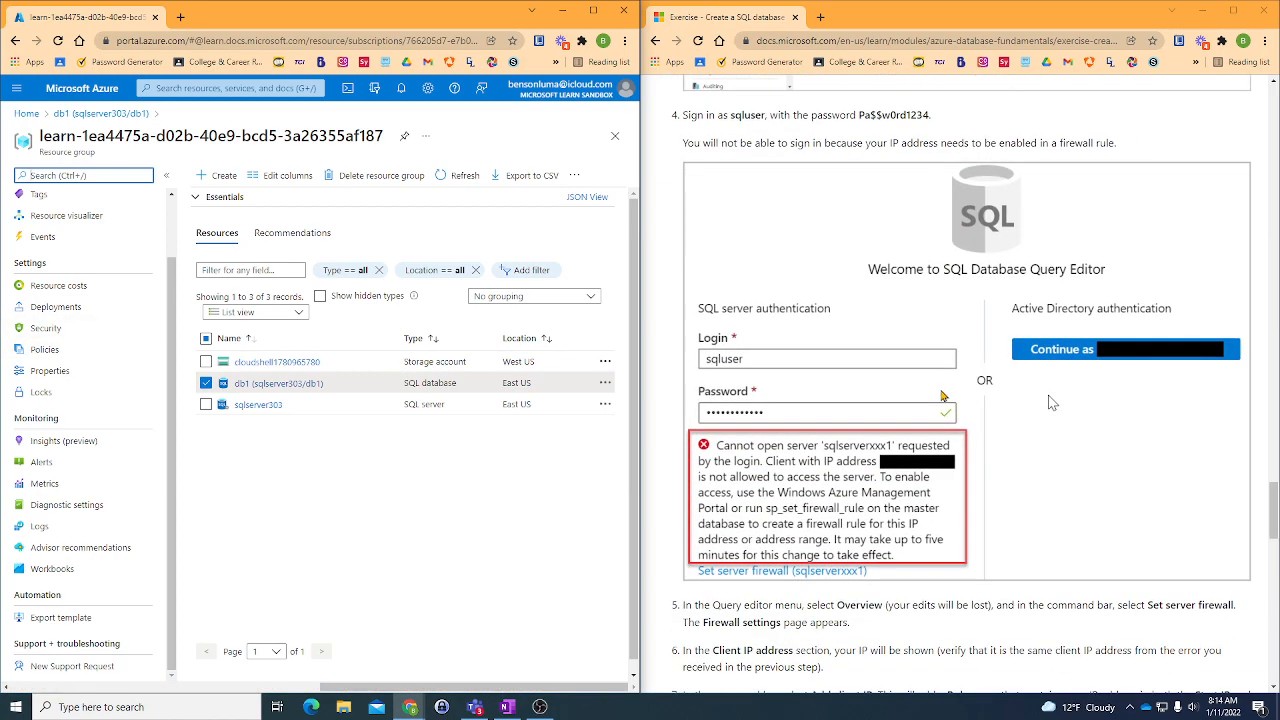
scroll(940, 398, "down", 6)
scroll(938, 397, "up", 10)
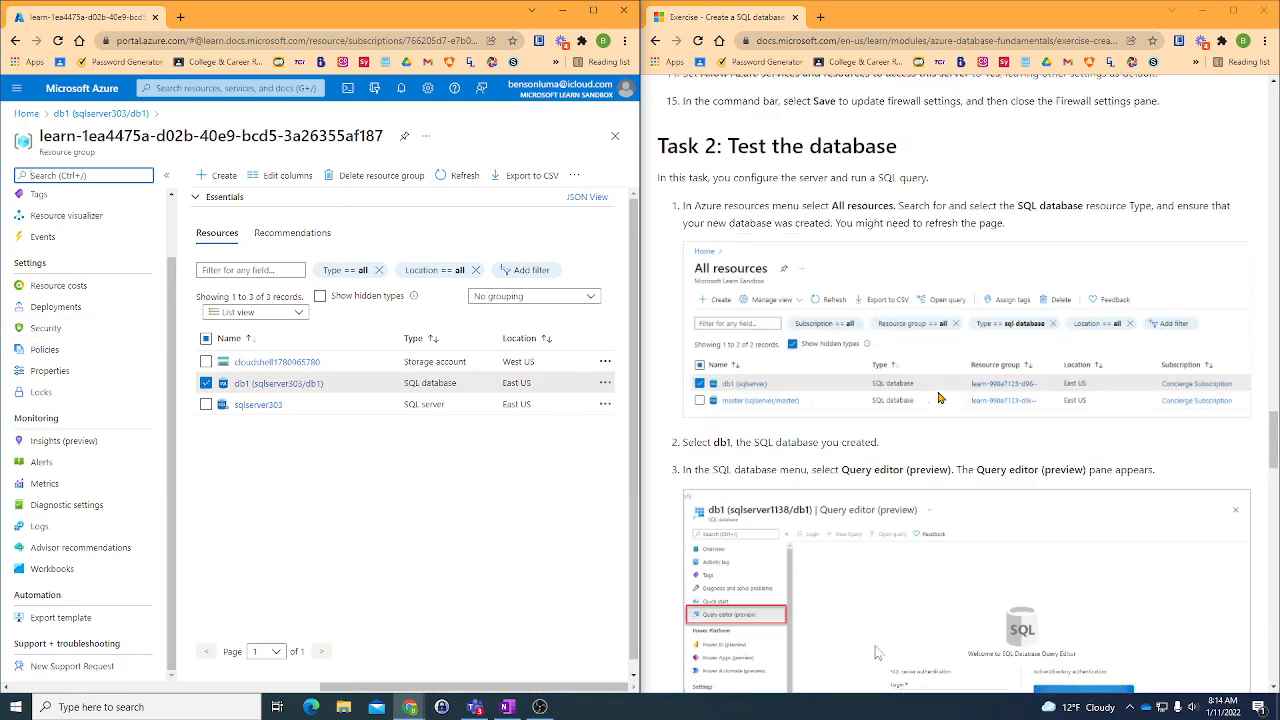
scroll(875, 549, "down", 2)
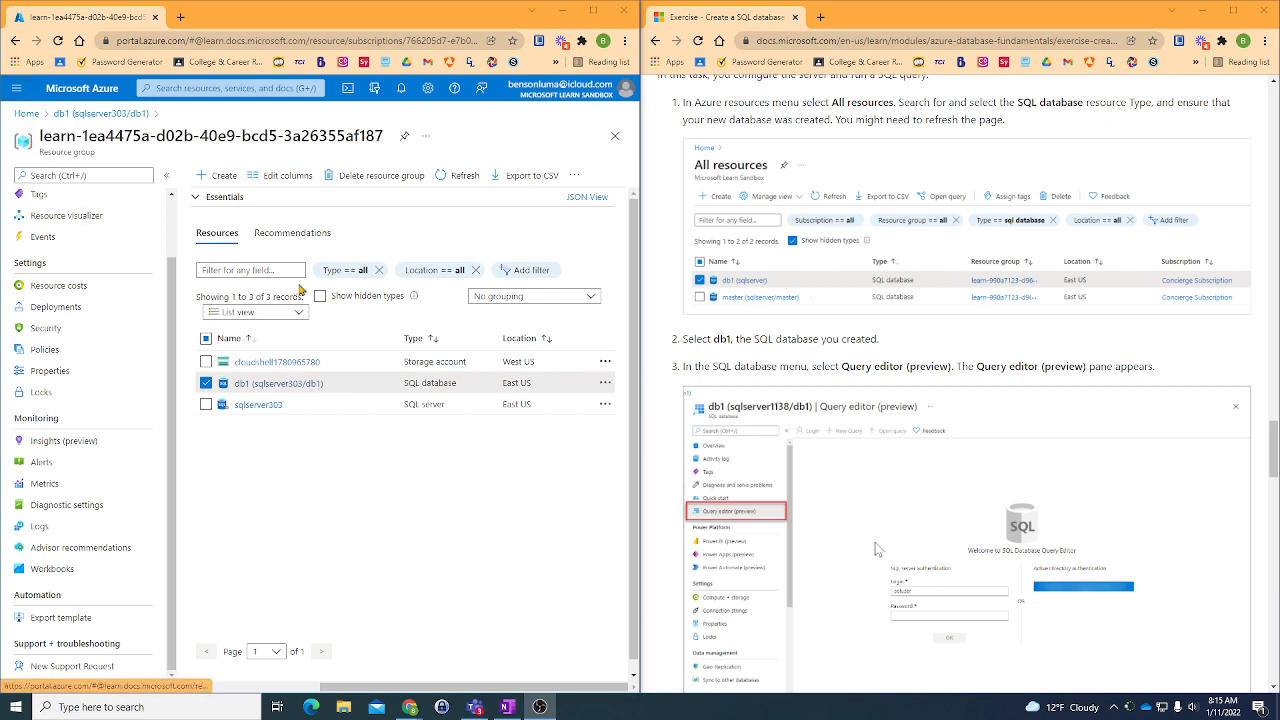
- Return to the portal home and open the db1 (sqlserver303/db1) database from the recent resources
left_click(26, 114)
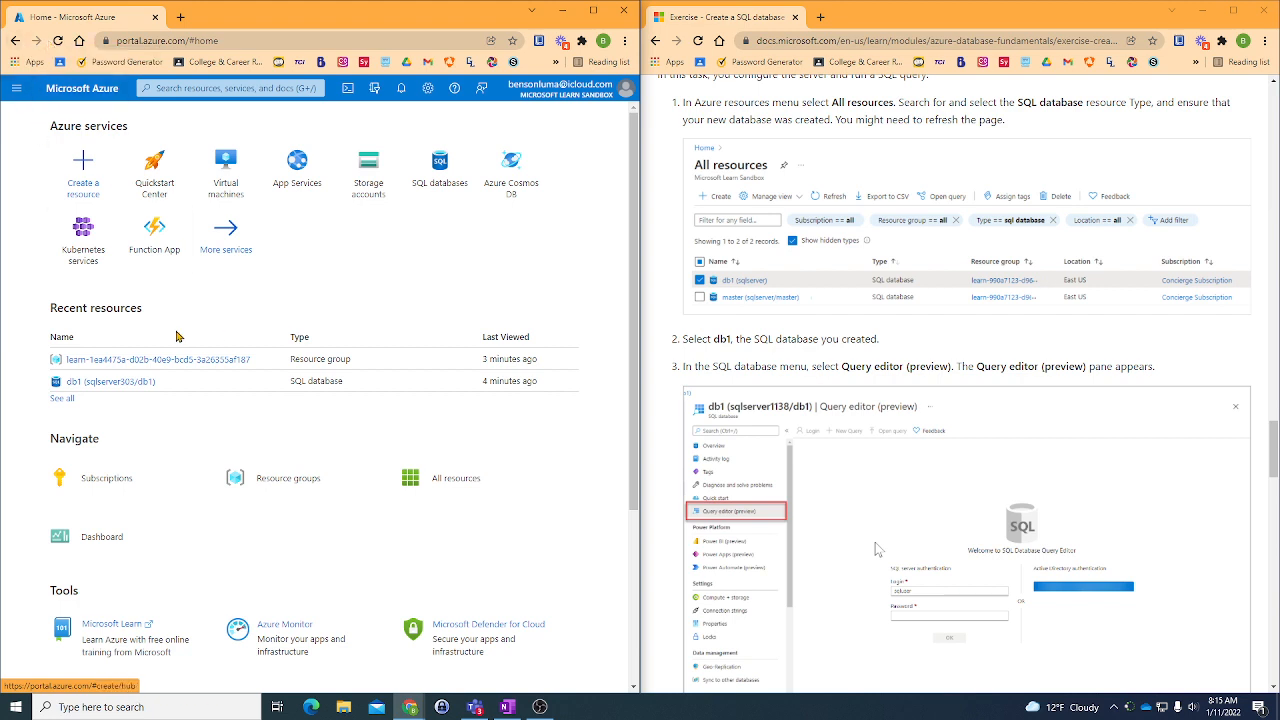
mouse_move(84, 388)
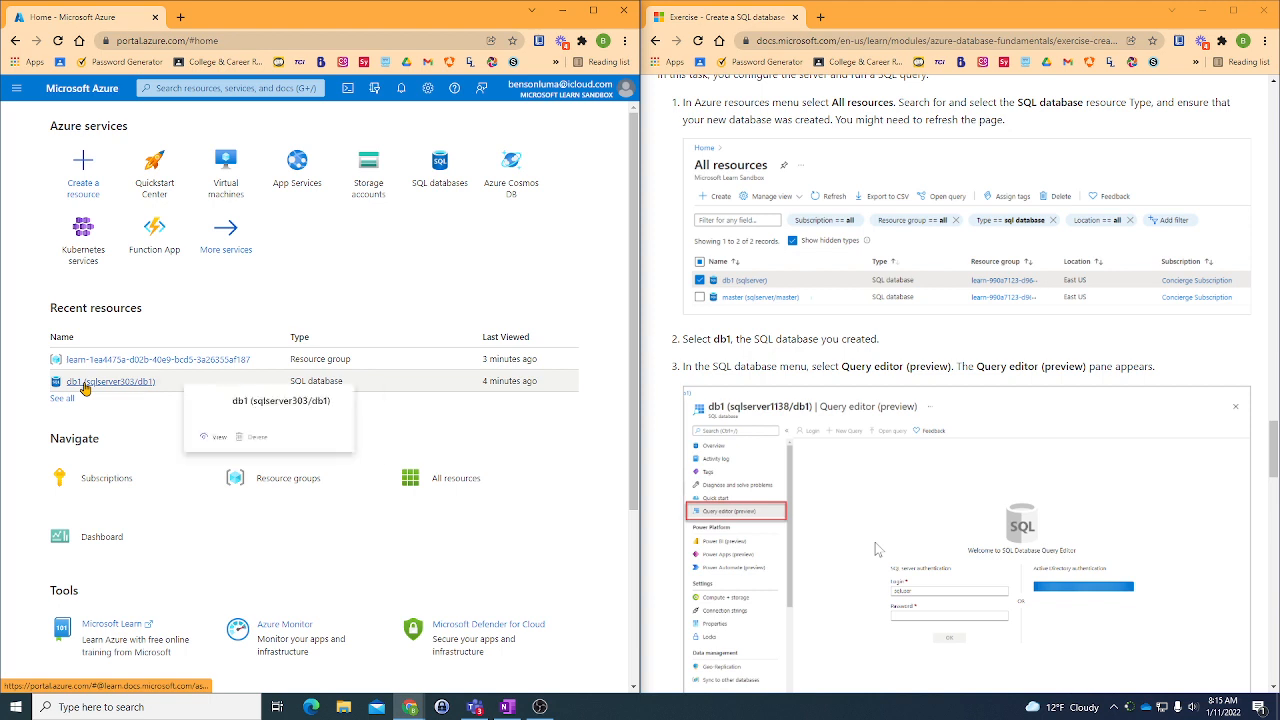
left_click(84, 386)
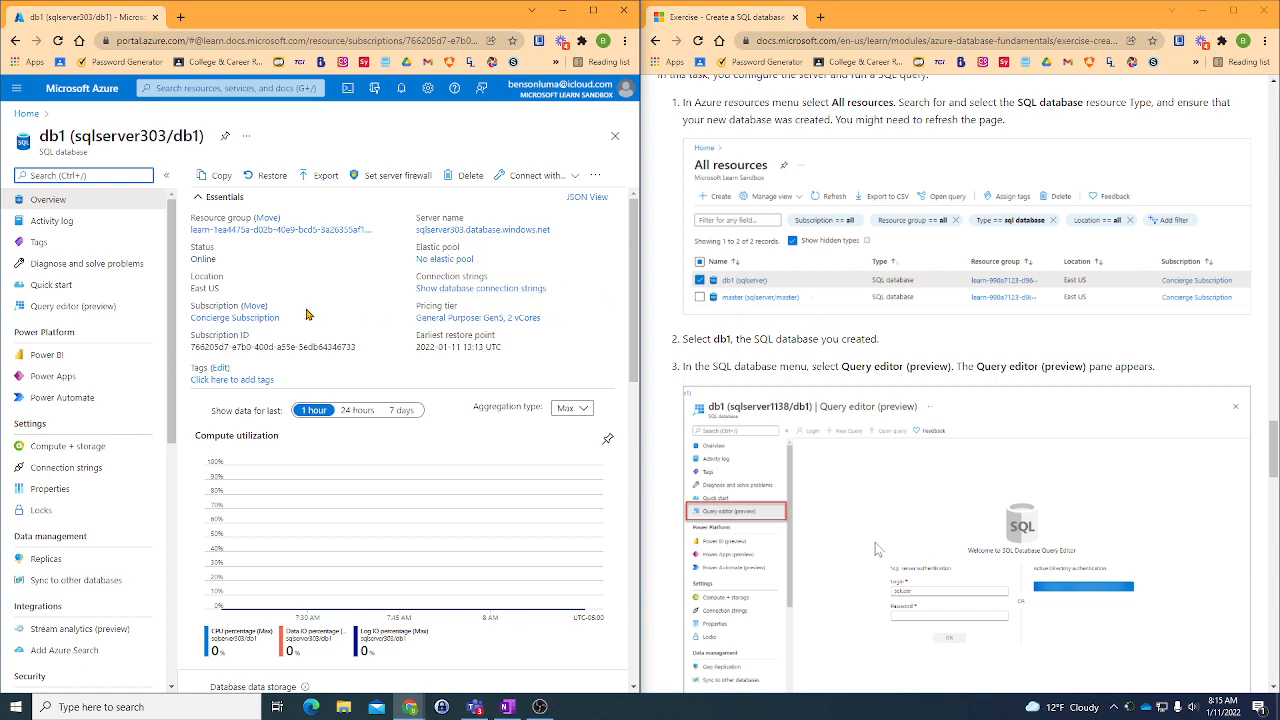
- Collapse the Essentials section of db1's overview, look over the page and open the database's Query editor (preview)
left_click(196, 198)
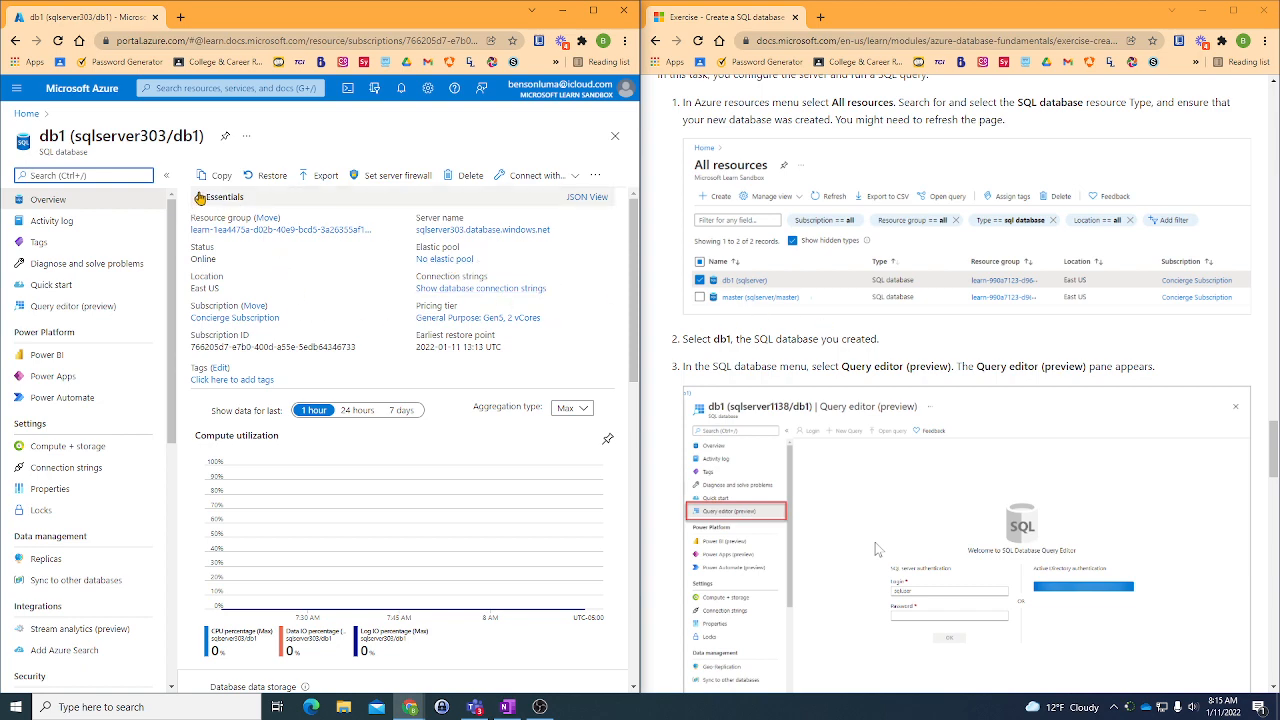
scroll(313, 328, "down", 3)
scroll(313, 328, "down", 4)
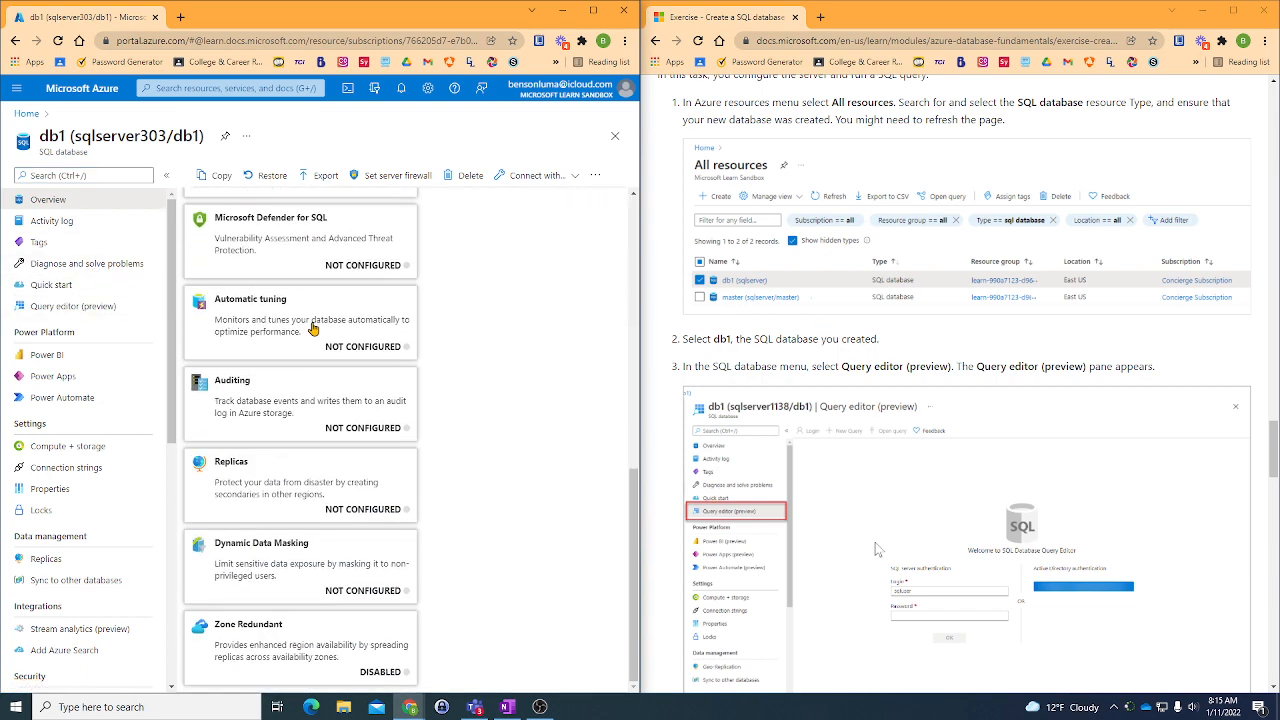
scroll(313, 328, "up", 7)
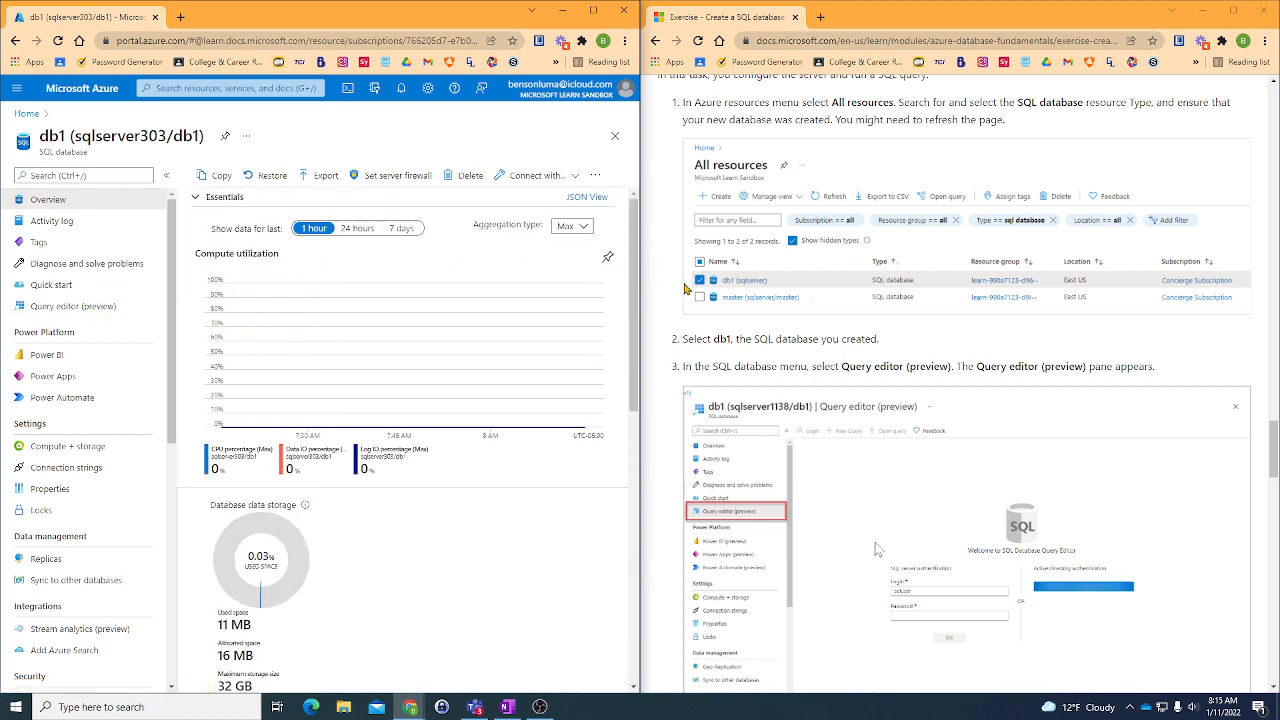
left_click(72, 314)
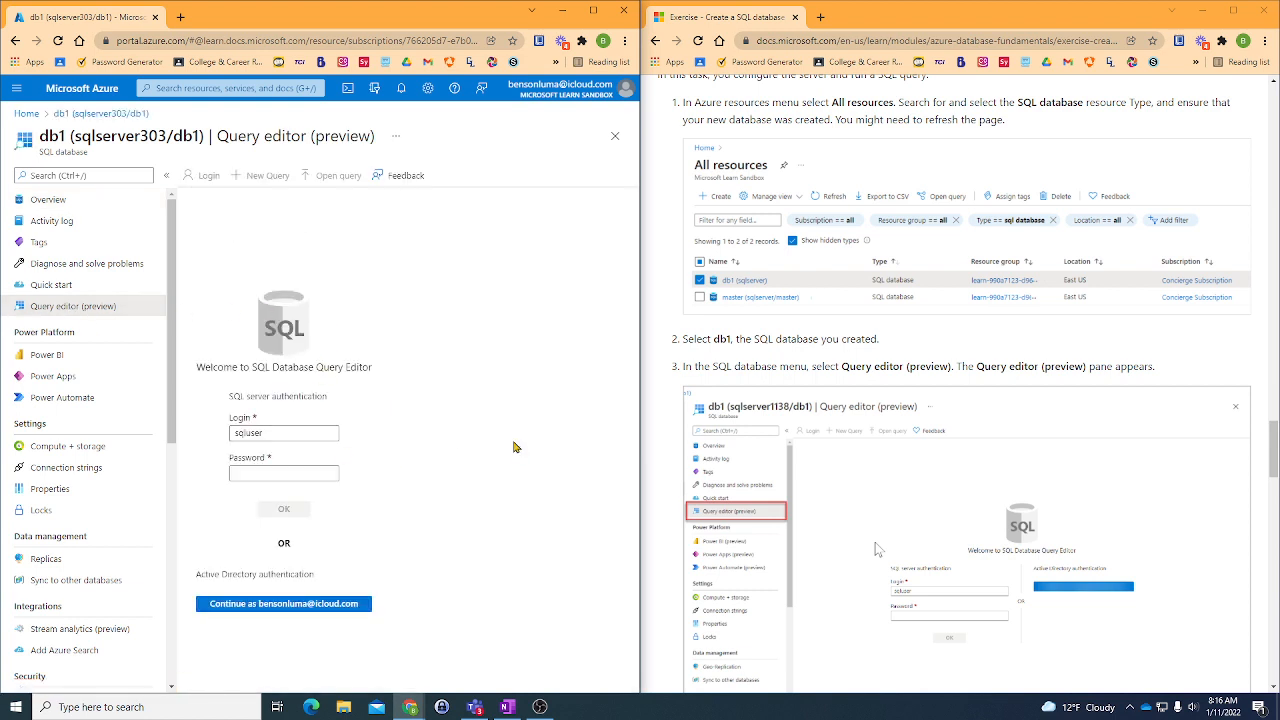
- Check the exercise's sign-in instructions and try to sign in to the Query editor as sqluser with the account password
scroll(911, 449, "down", 2)
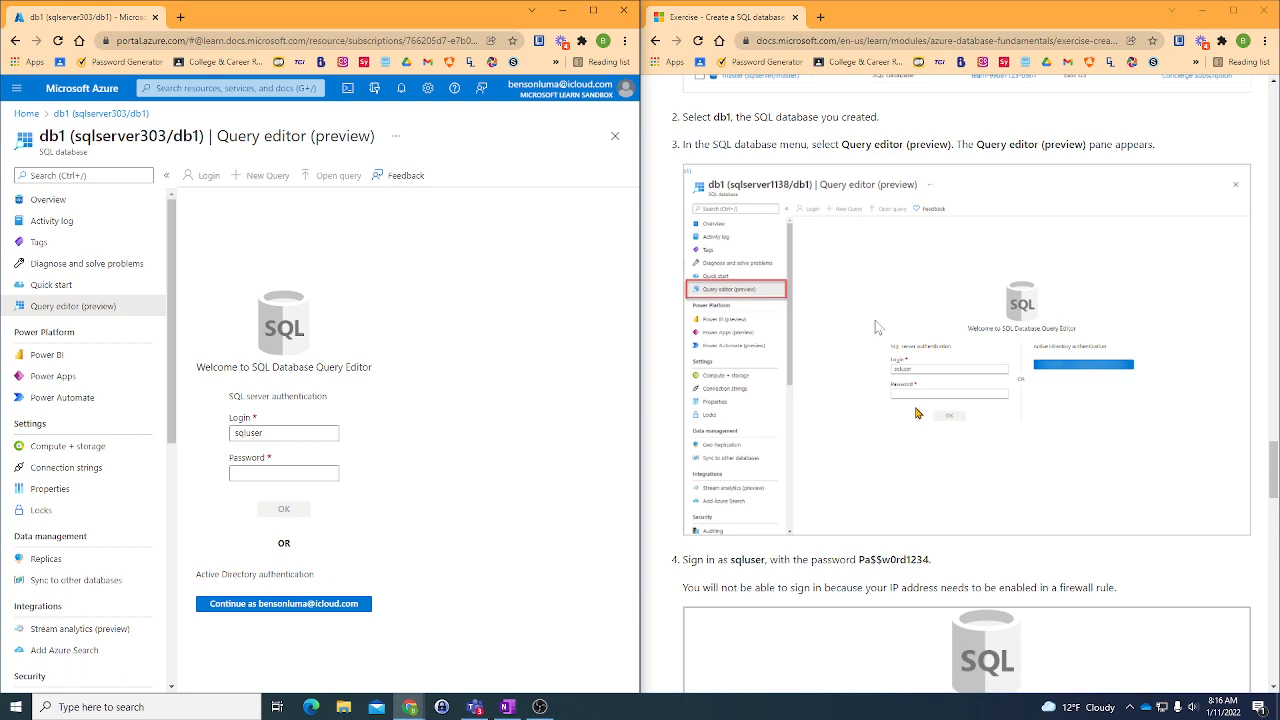
scroll(917, 412, "down", 2)
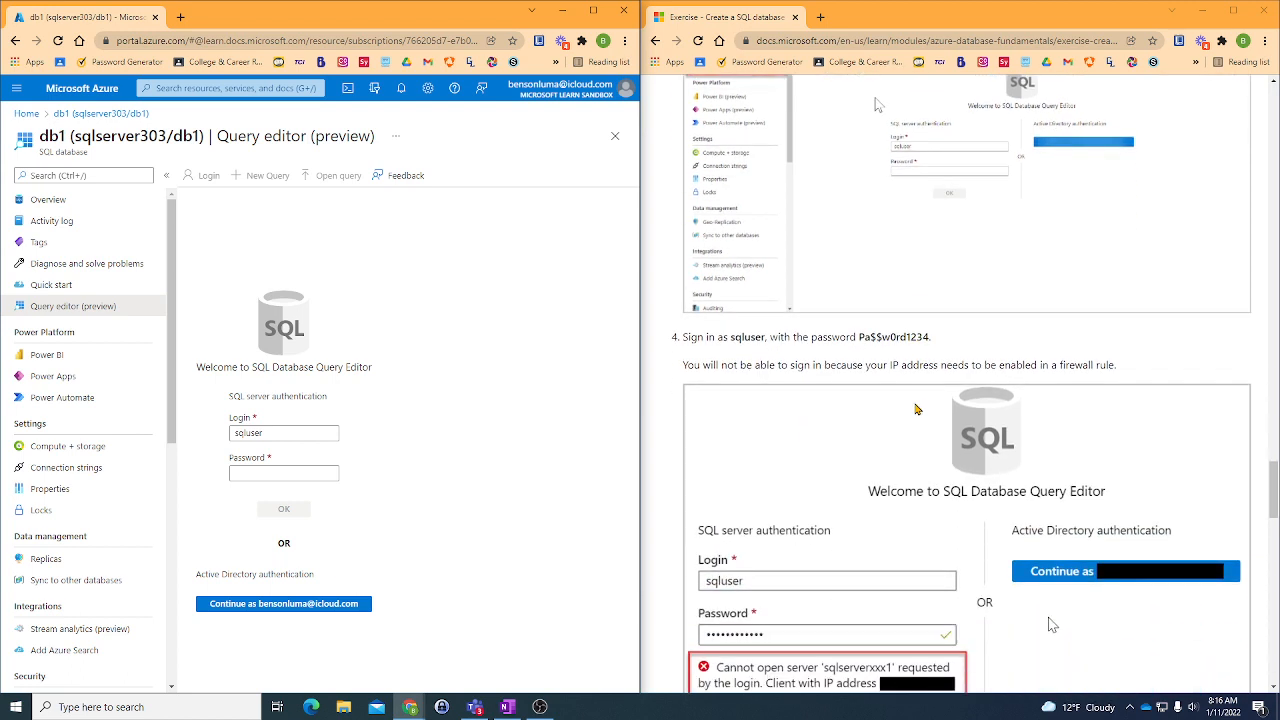
scroll(917, 409, "down", 2)
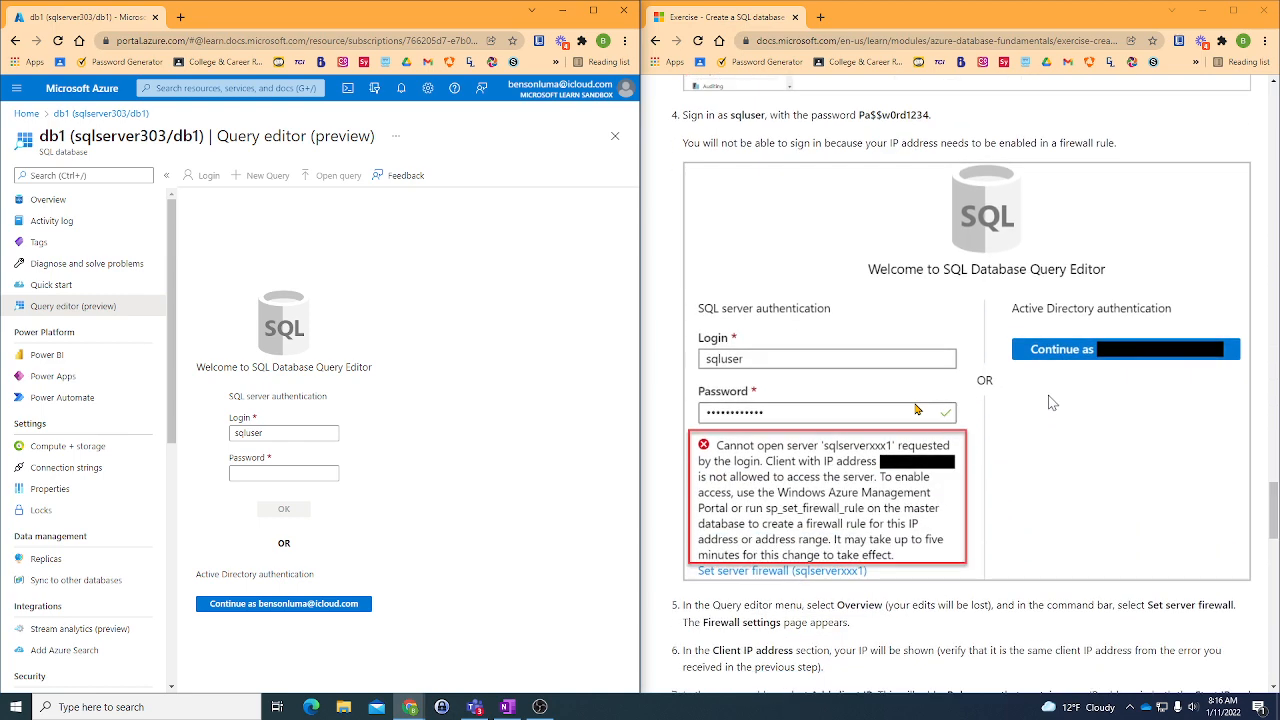
scroll(917, 409, "up", 1)
left_click(263, 474)
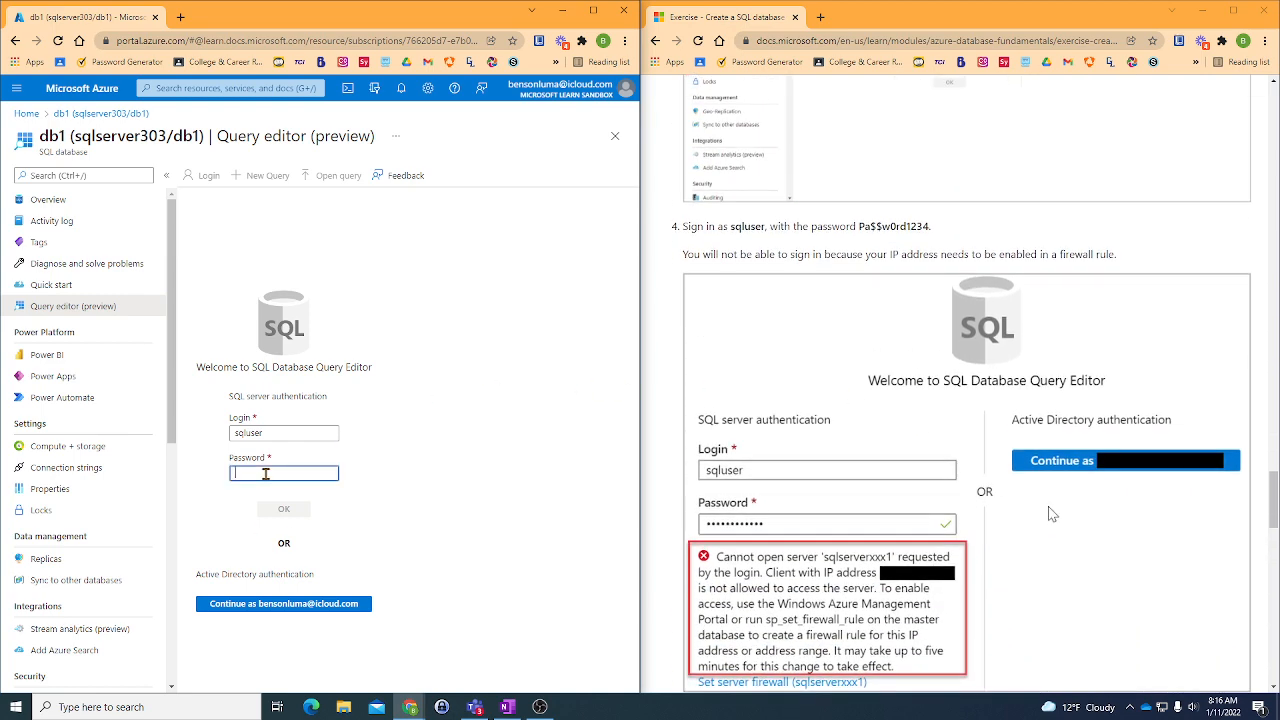
type("P")
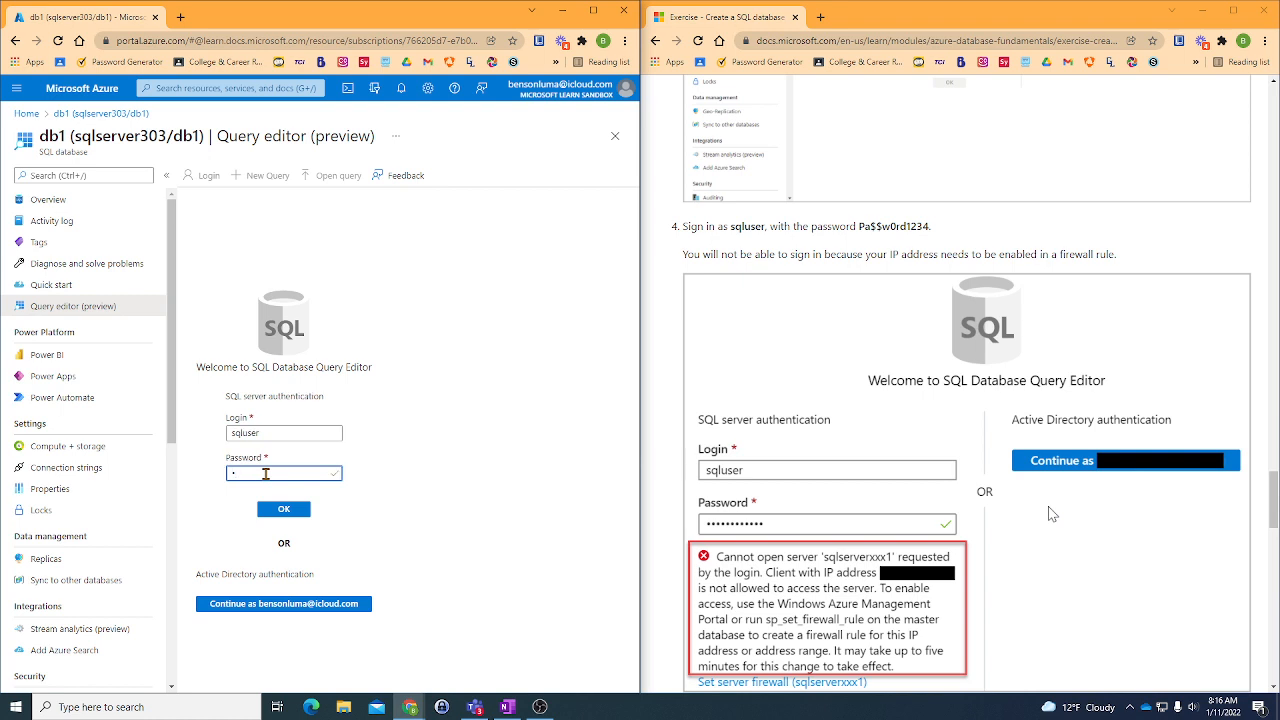
type("a$$w0rd")
key("Return")
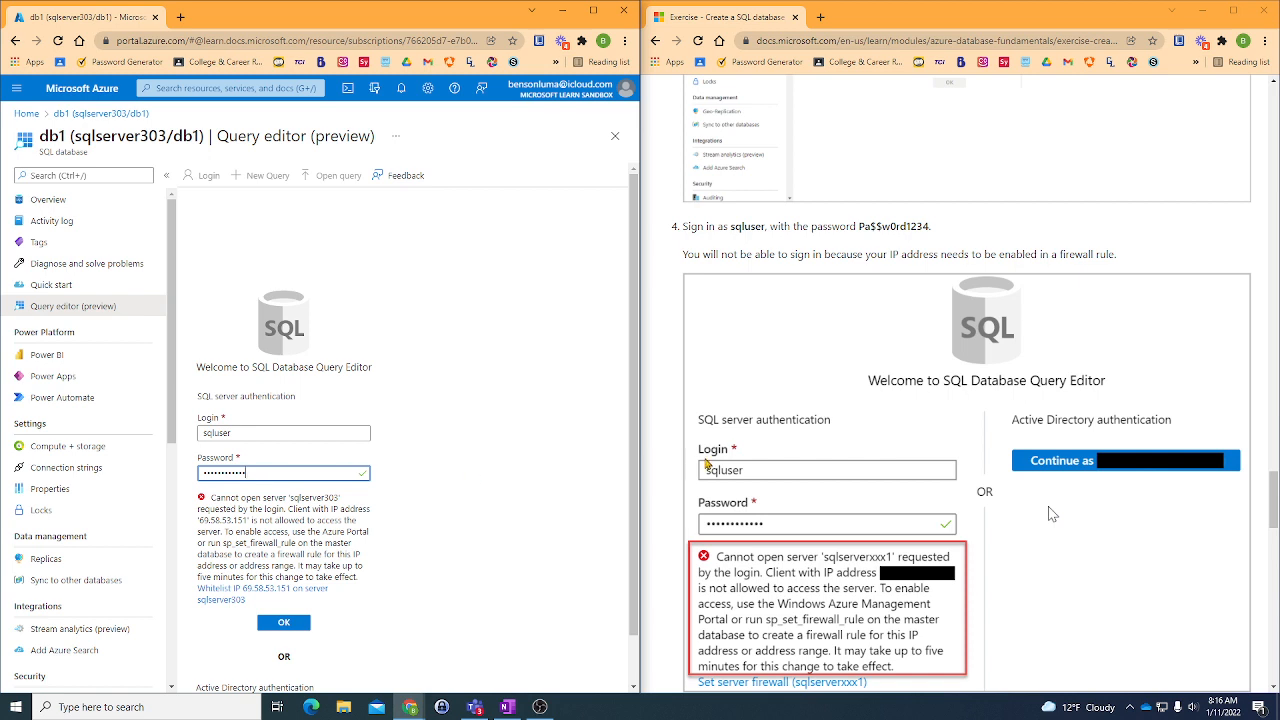
- Read the exercise's firewall rule instructions and go back to db1's overview, discarding the unsaved Query editor edits
scroll(1050, 420, "down", 1)
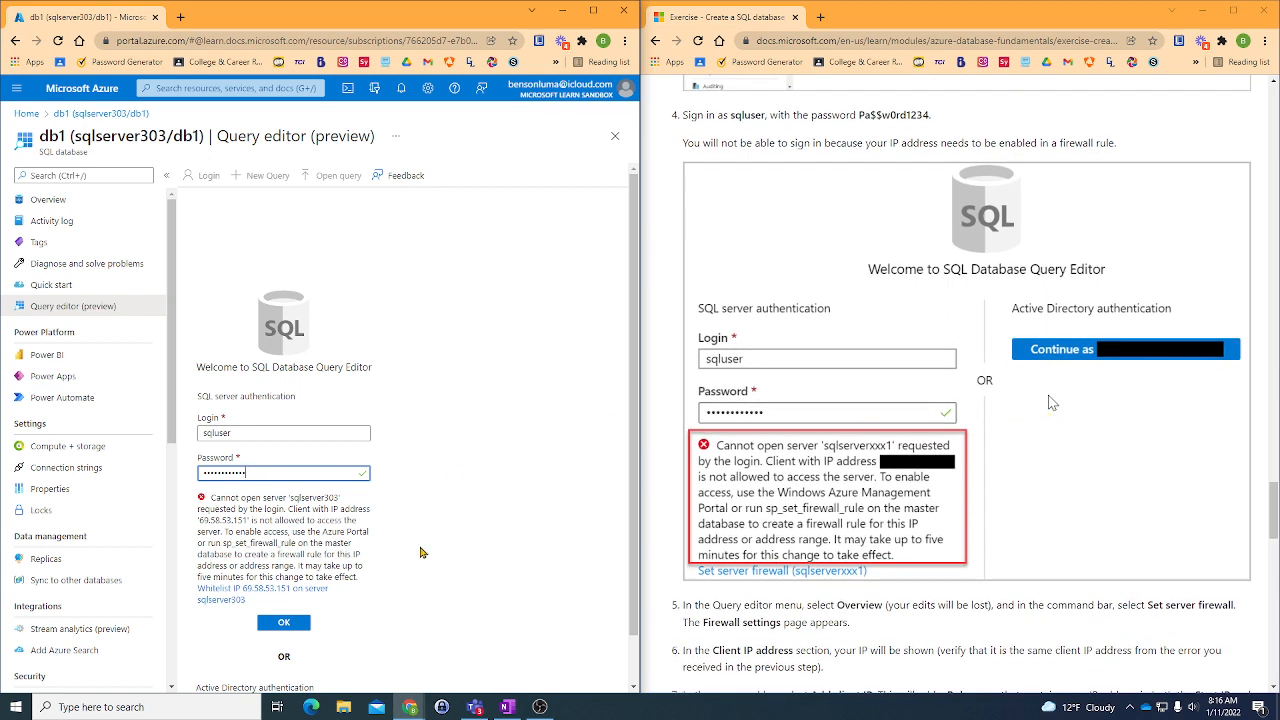
scroll(922, 316, "down", 1)
scroll(922, 316, "down", 1)
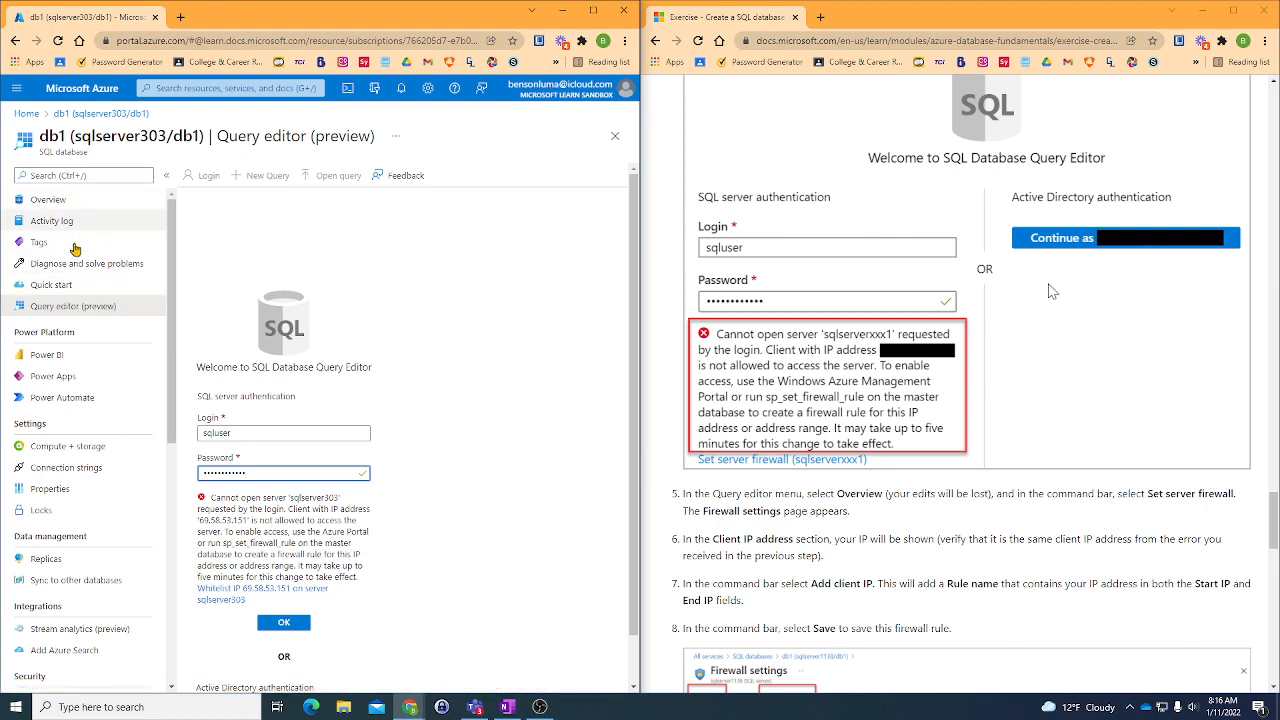
scroll(980, 450, "down", 3)
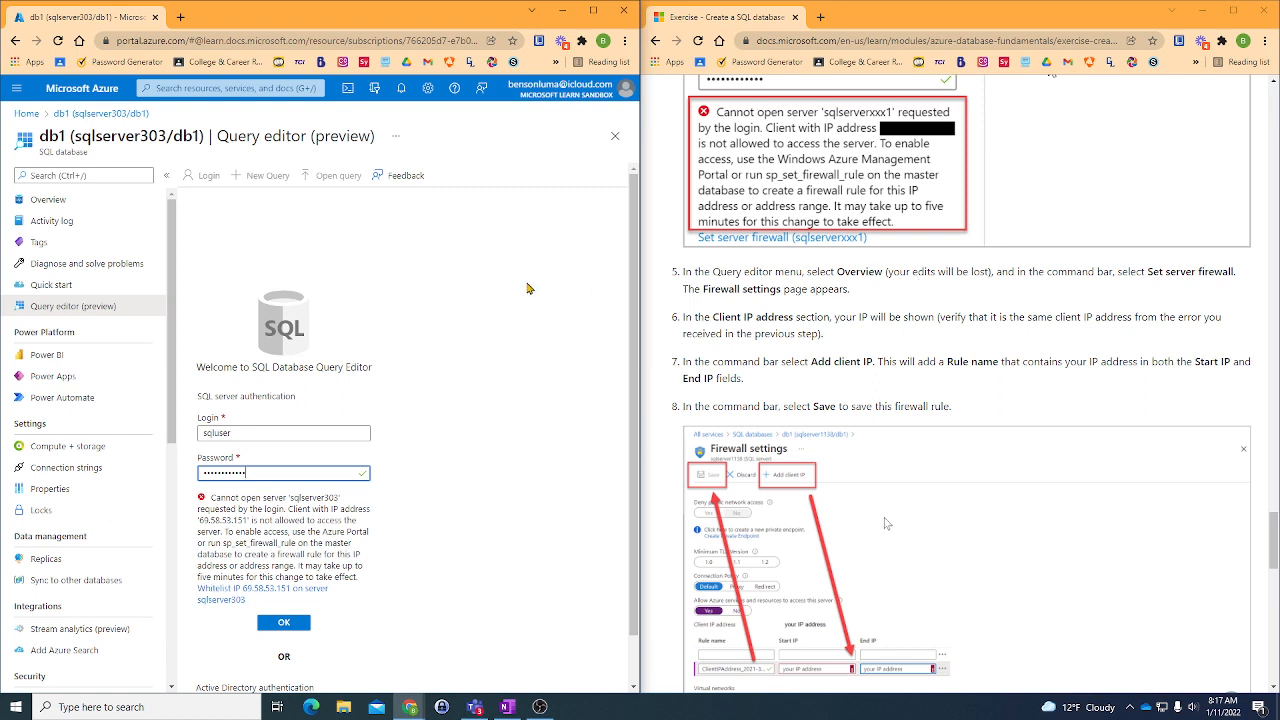
left_click(70, 115)
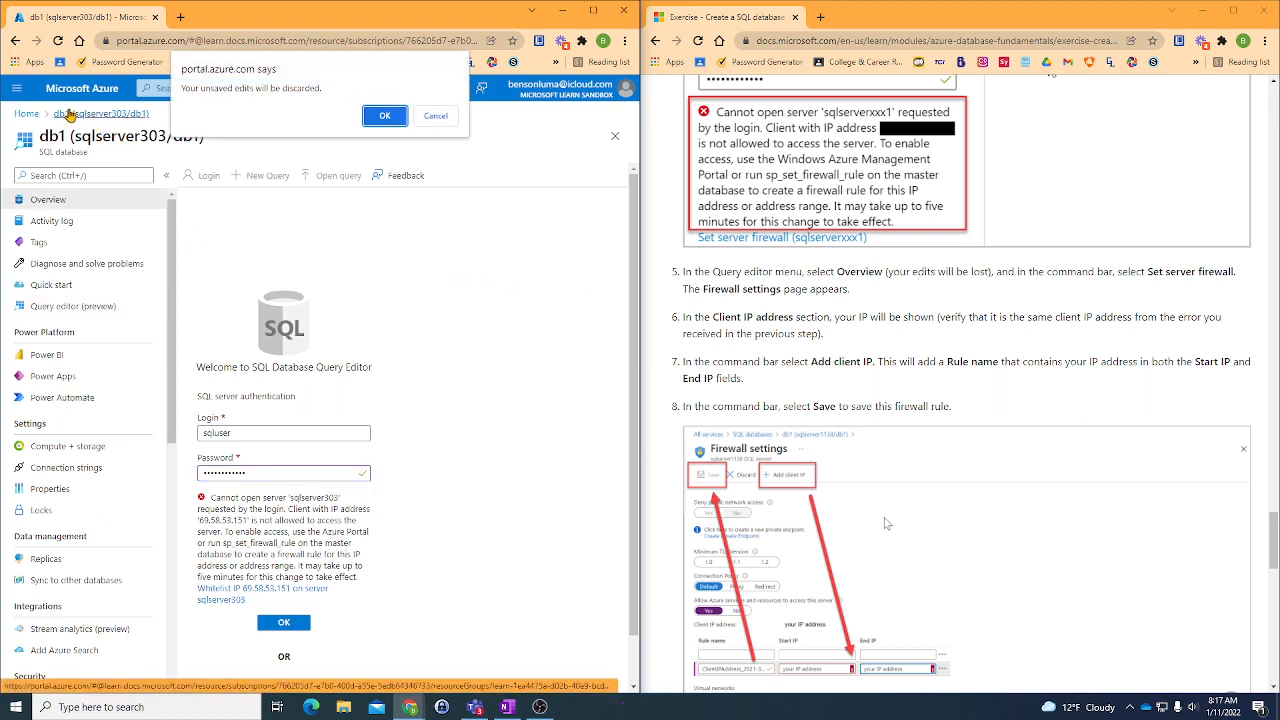
left_click(384, 115)
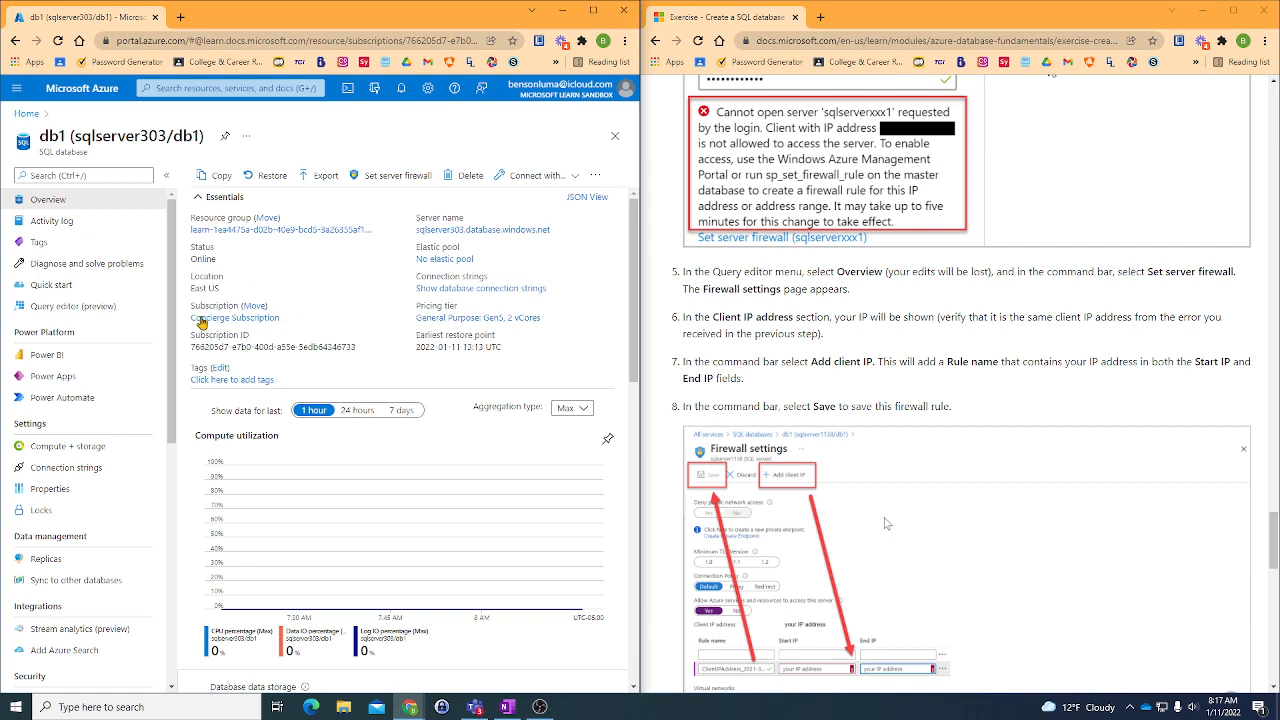
- Reopen db1's Query editor (preview) and try again to sign in as sqluser with the account password
scroll(205, 347, "down", 5)
scroll(190, 340, "up", 5)
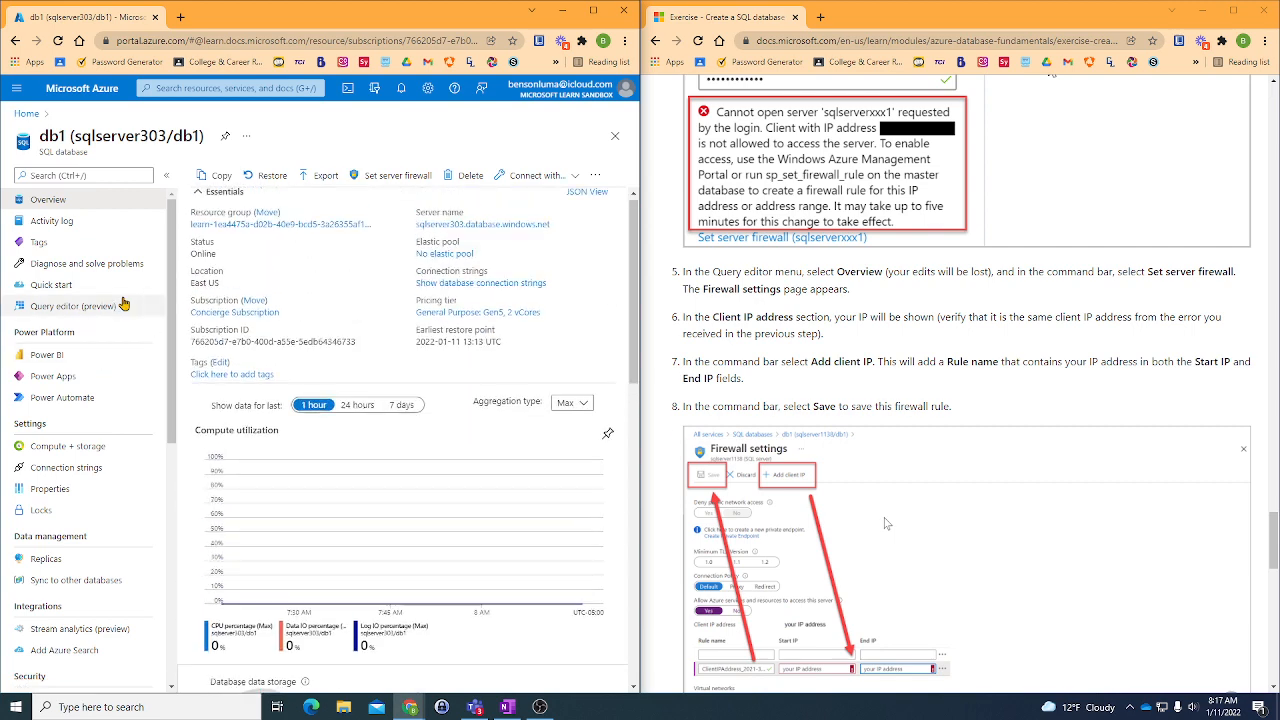
left_click(49, 307)
left_click(286, 474)
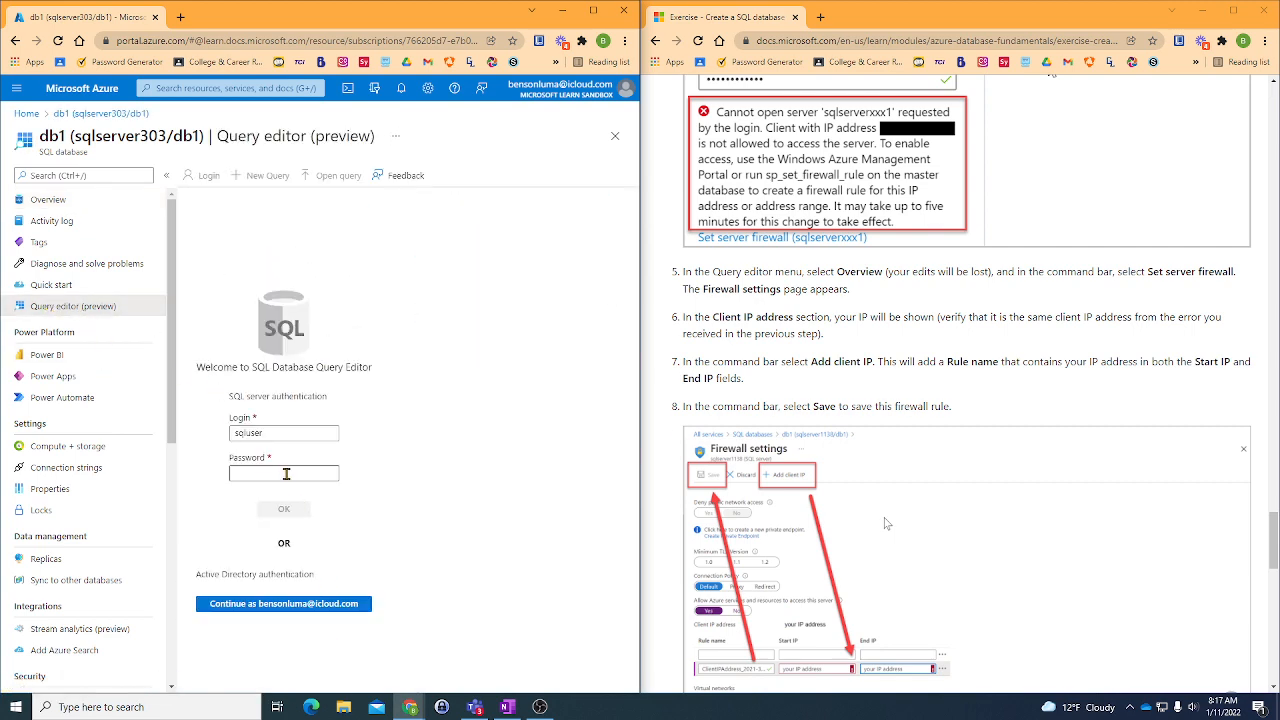
type("P")
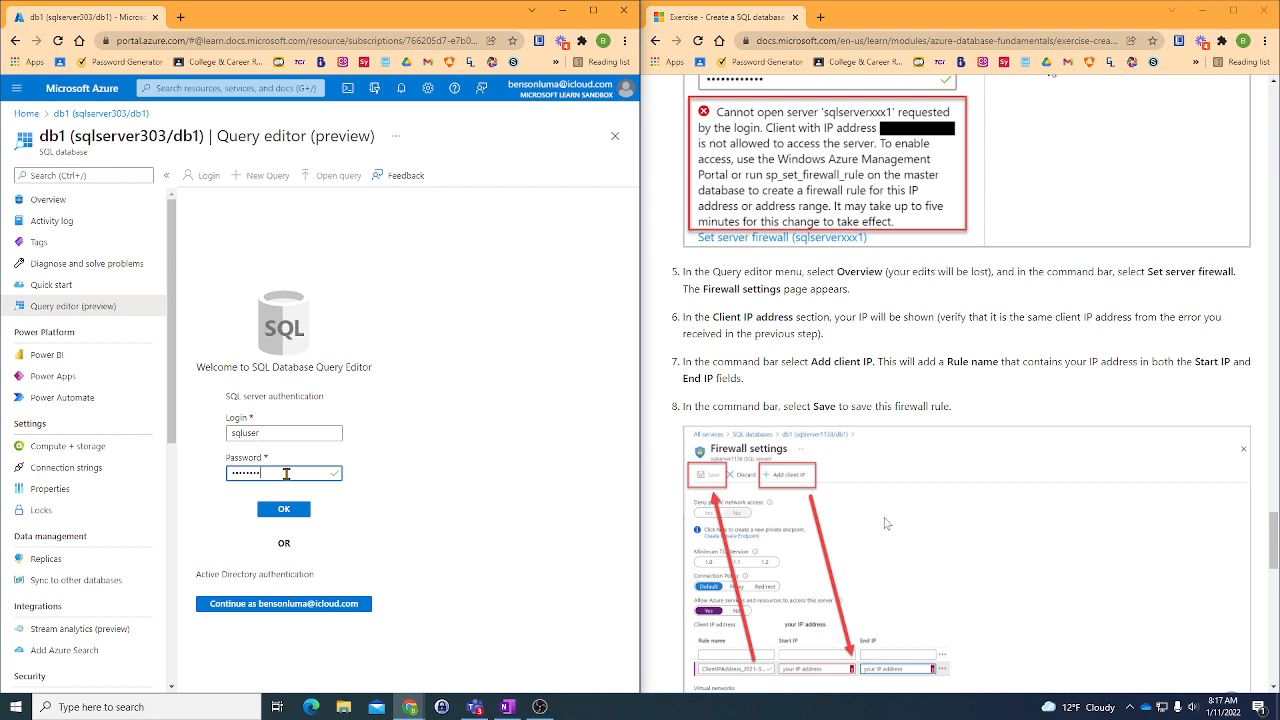
type("••••")
key("Return")
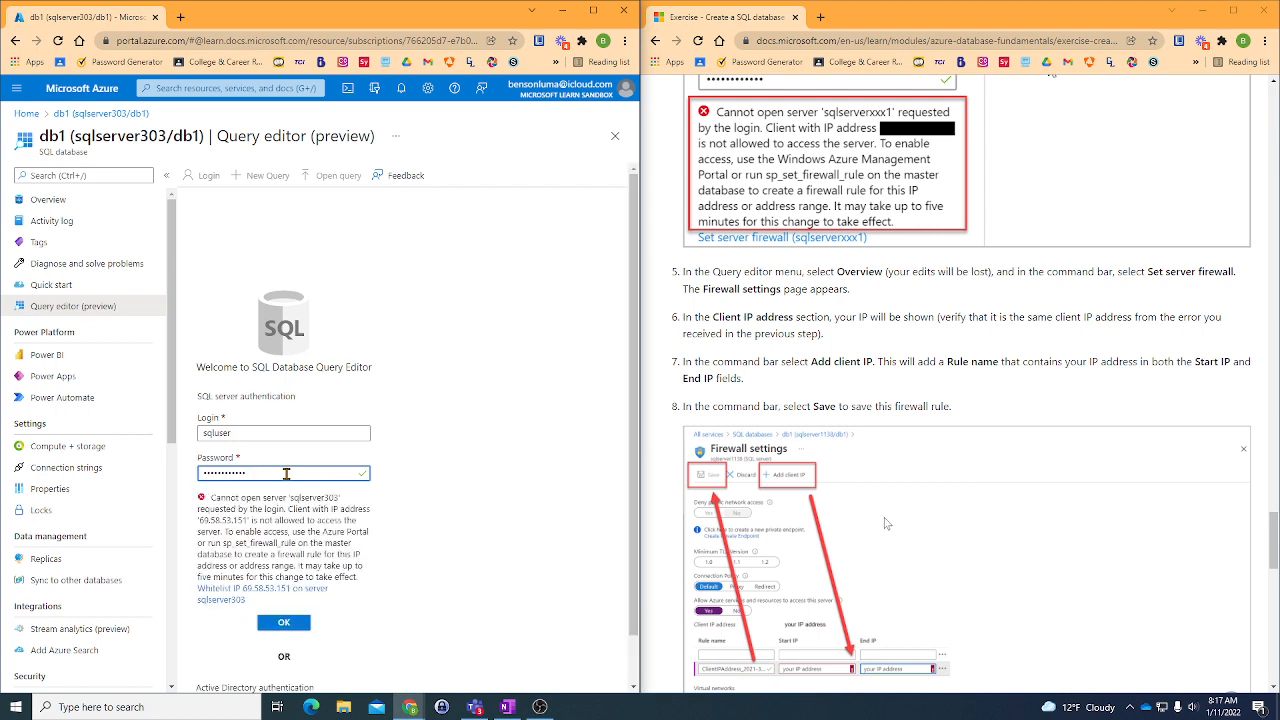
- Copy the client IP address from the Query editor's sign-in error message
left_click_drag(249, 520, 183, 529)
right_click(203, 521)
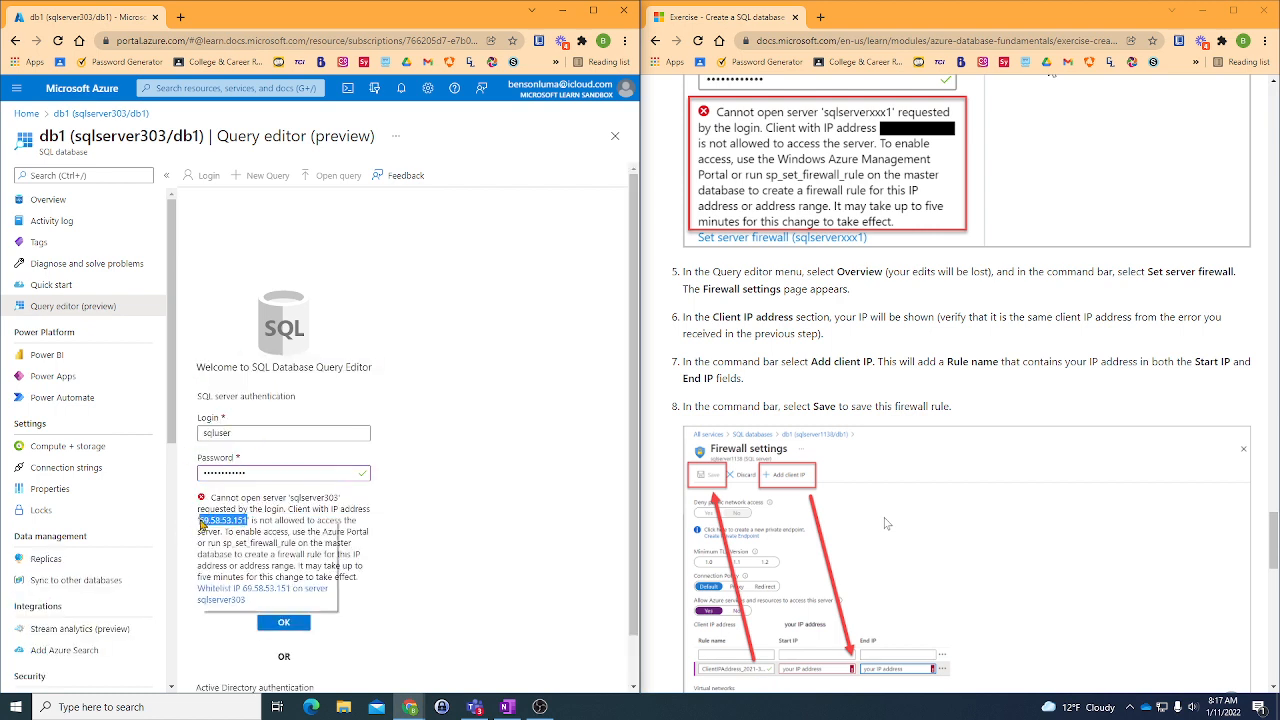
left_click(228, 533)
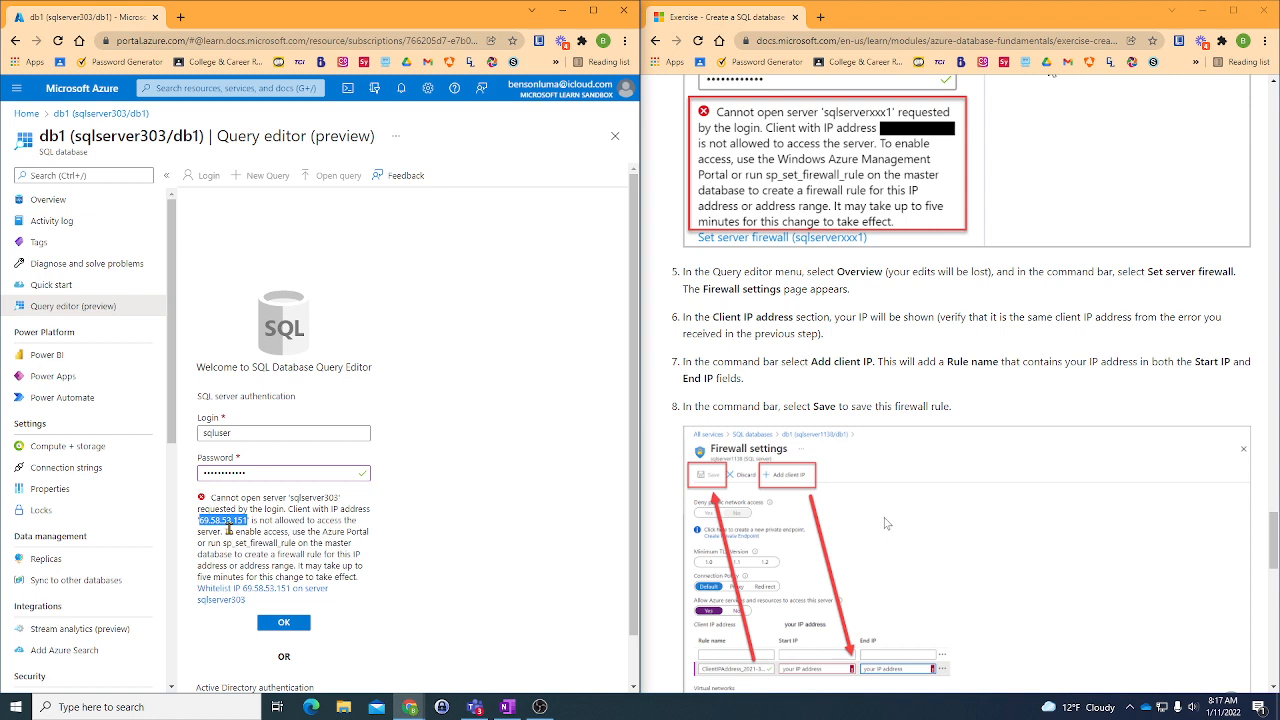
- Leave the Query editor for db1's overview, discarding the unsaved edits, and open the server firewall settings
left_click(80, 116)
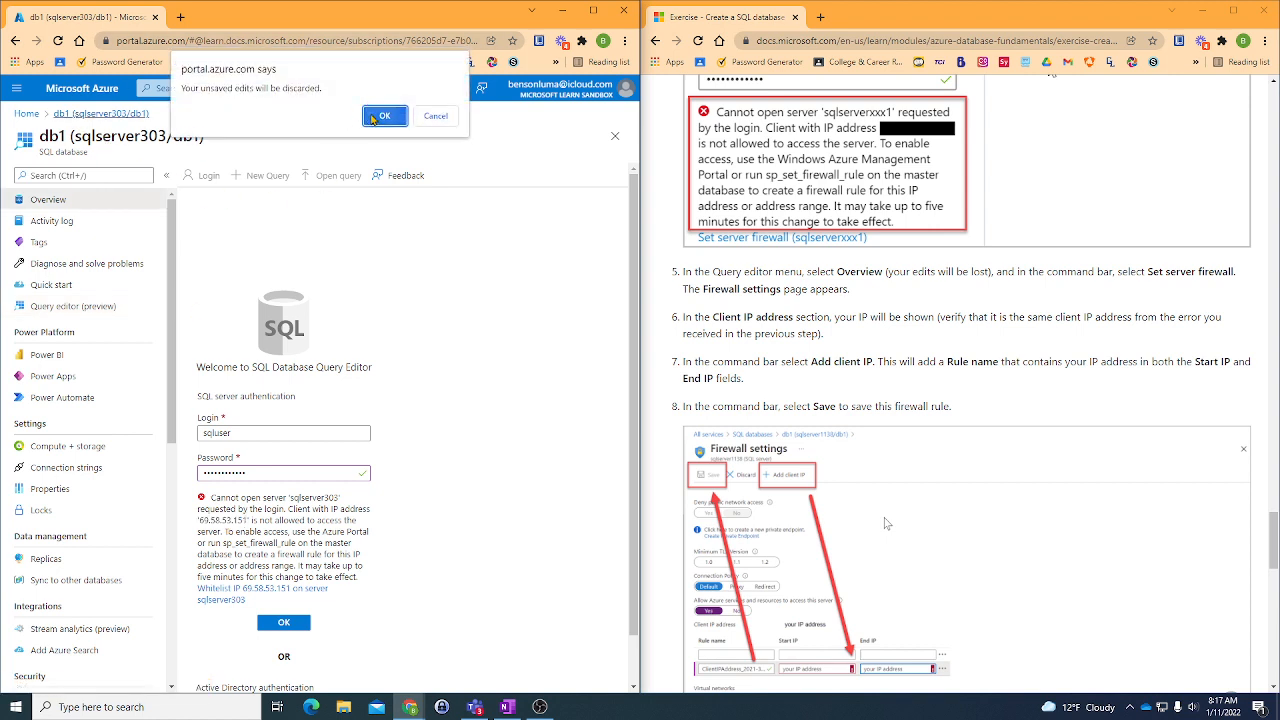
left_click(377, 112)
left_click(378, 175)
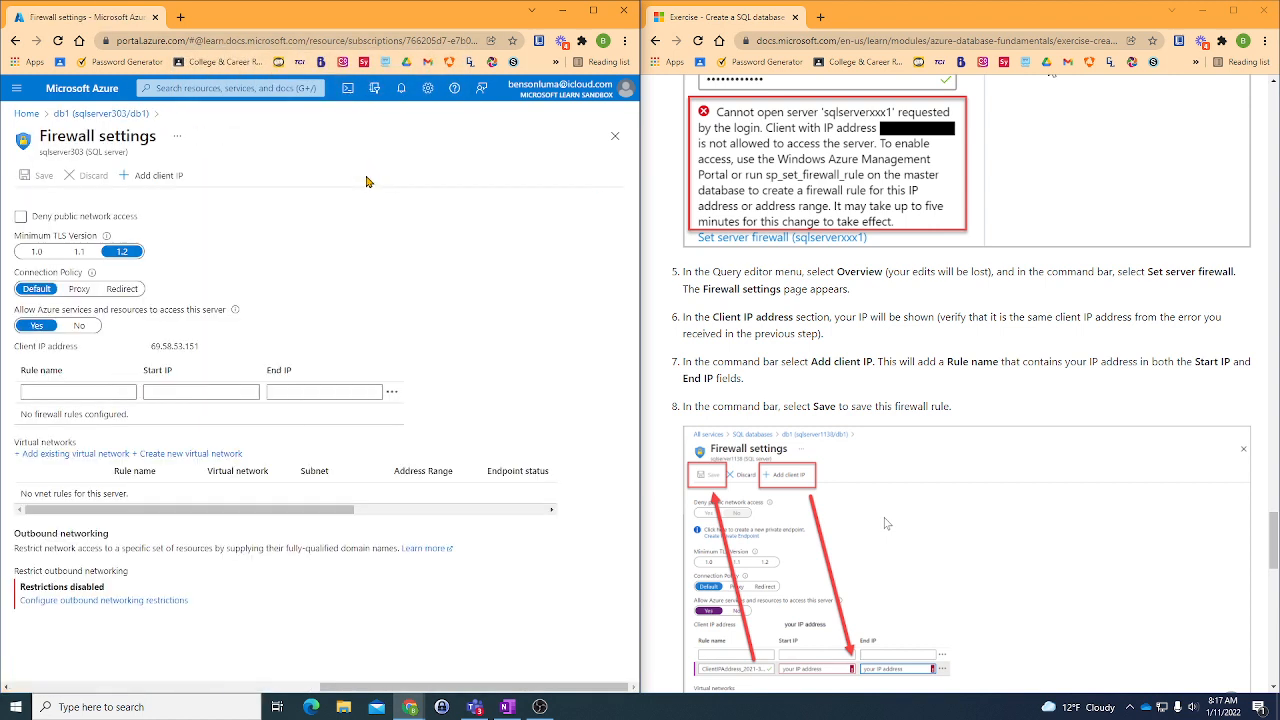
- Add the current client IP as a firewall rule on sqlserver303, check the exercise's next instructions and save the rule
left_click(138, 176)
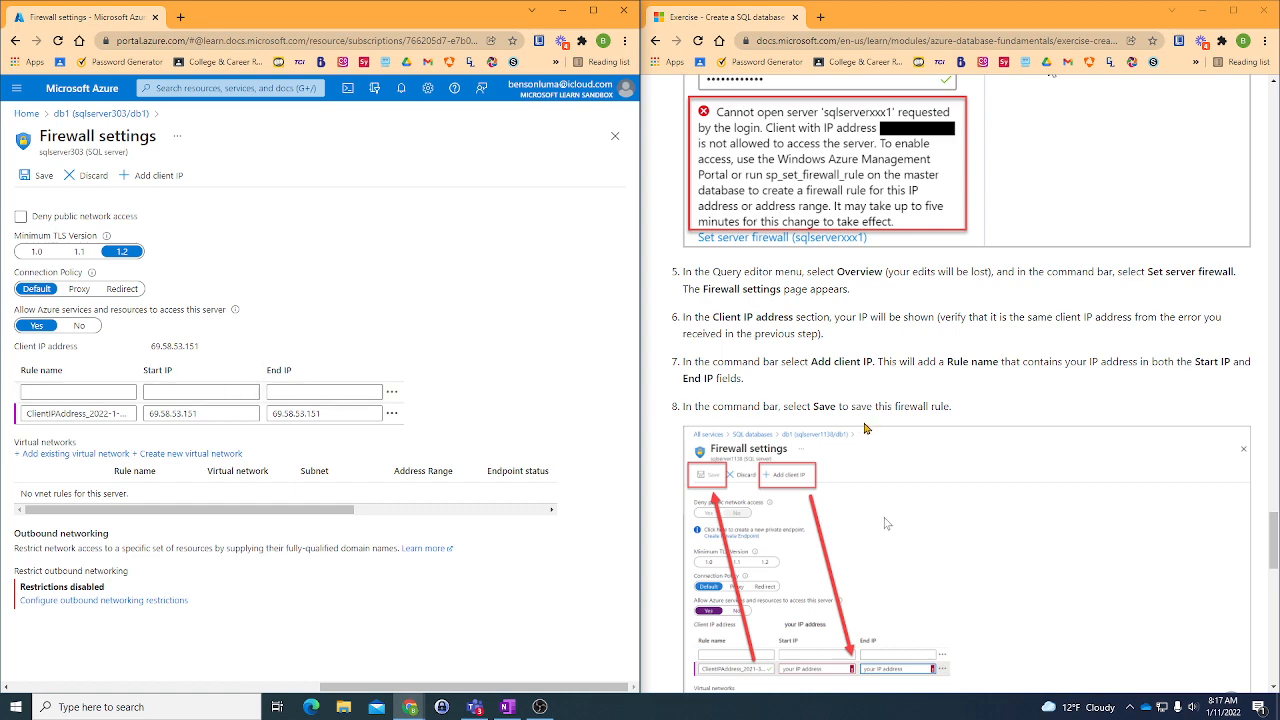
scroll(865, 428, "down", 2)
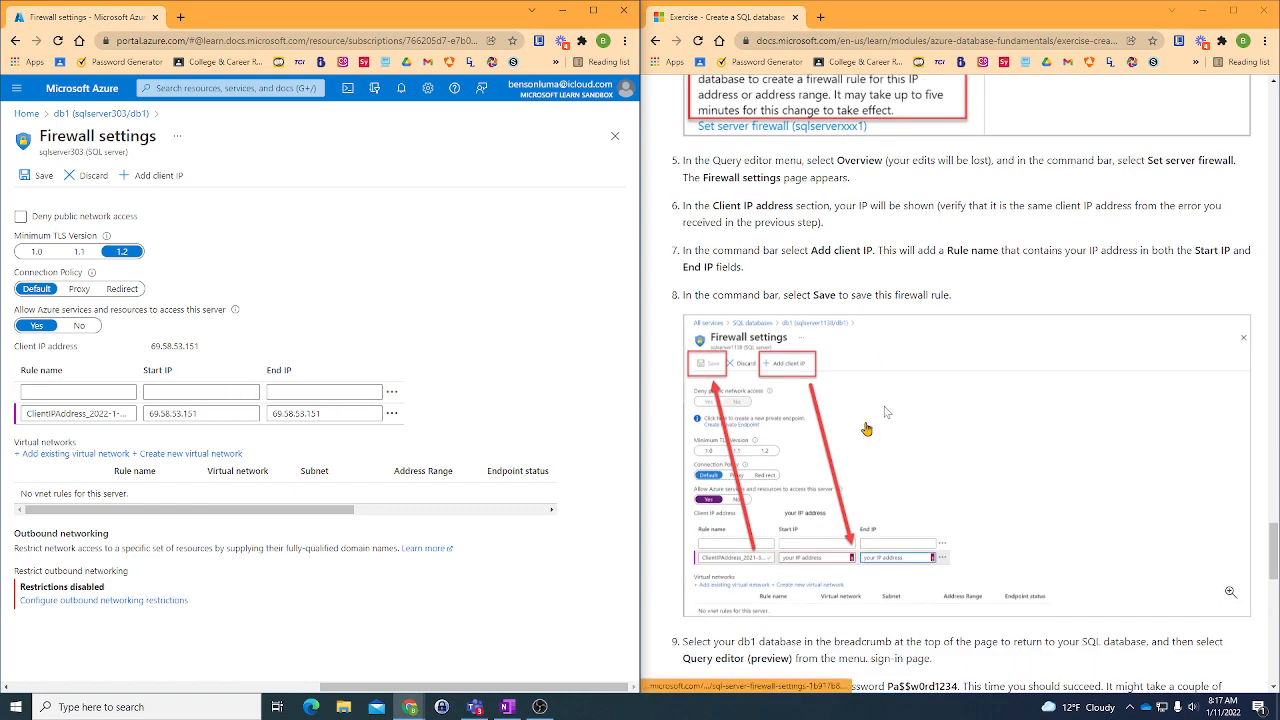
scroll(866, 428, "down", 1)
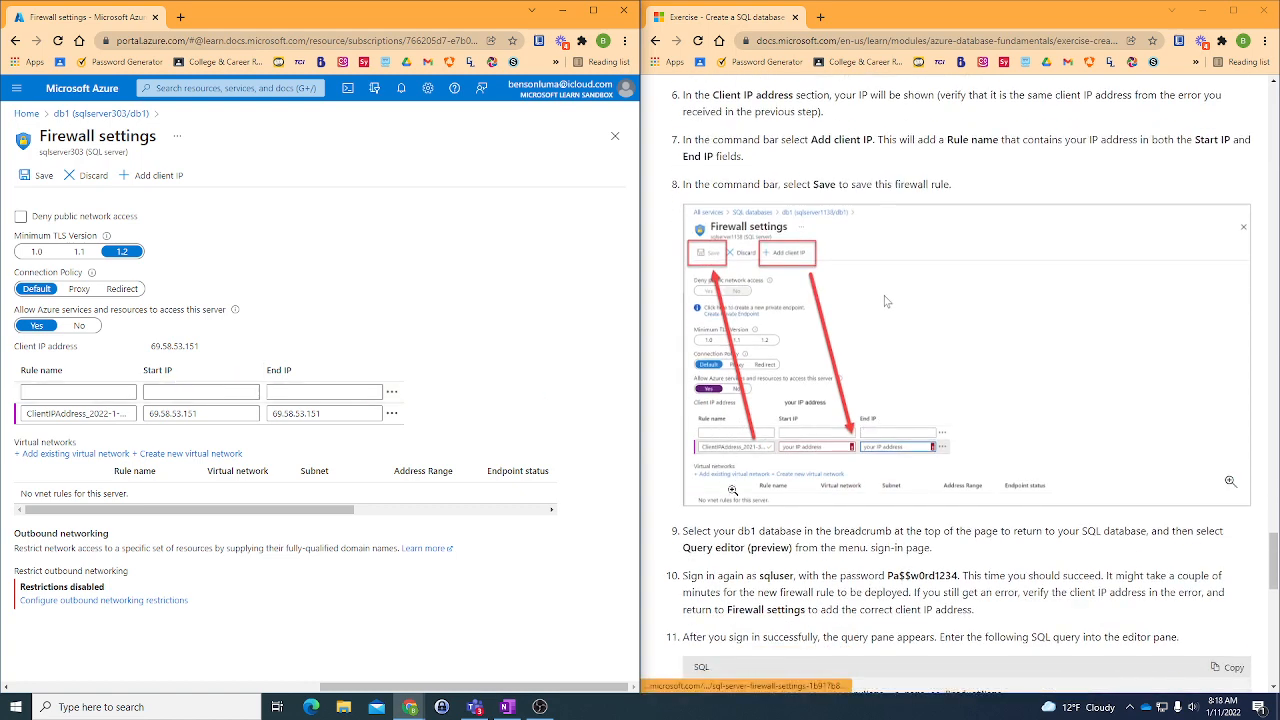
scroll(724, 472, "down", 2)
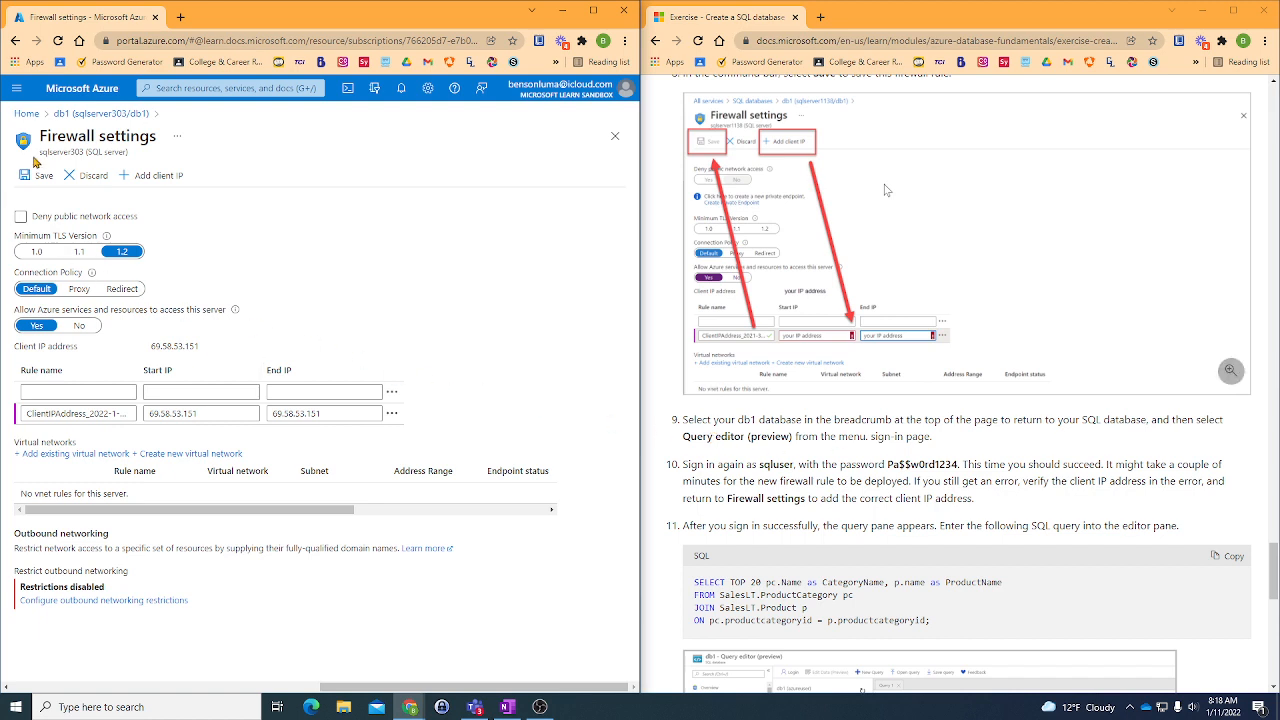
left_click(40, 176)
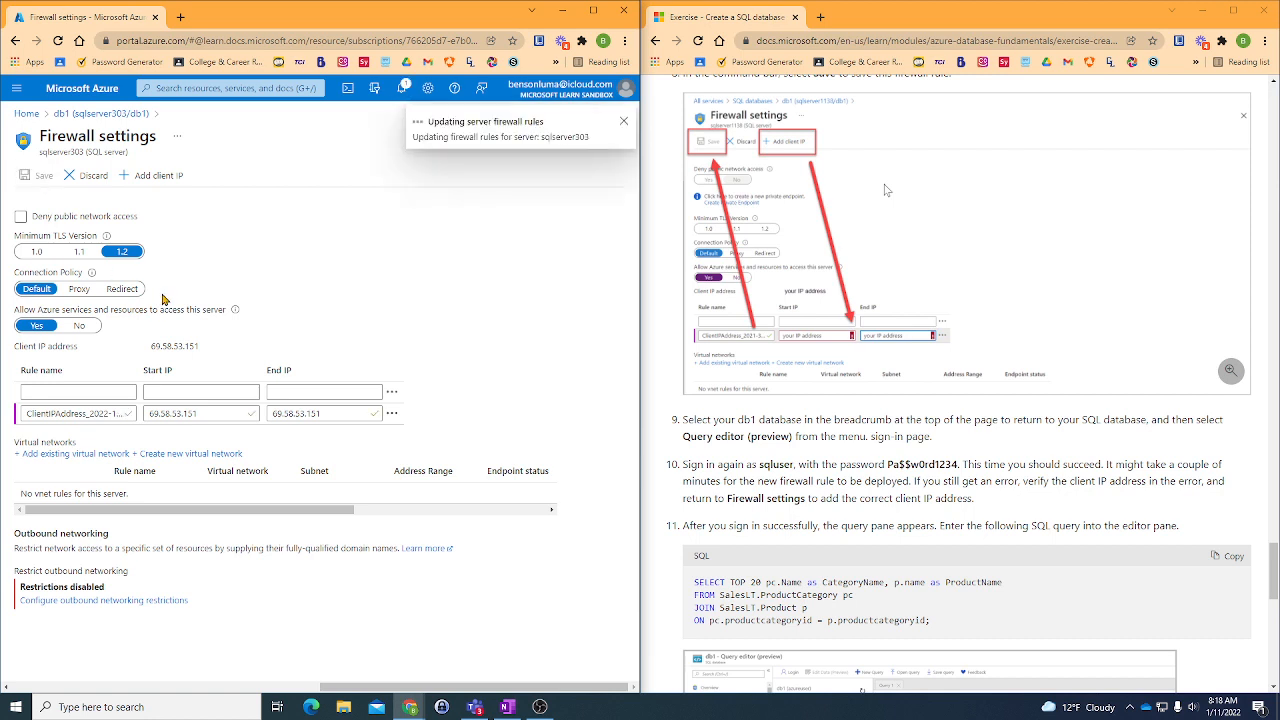
- Return to db1, reopen its Query editor (preview) and sign in as sqluser with the account password
left_click(70, 115)
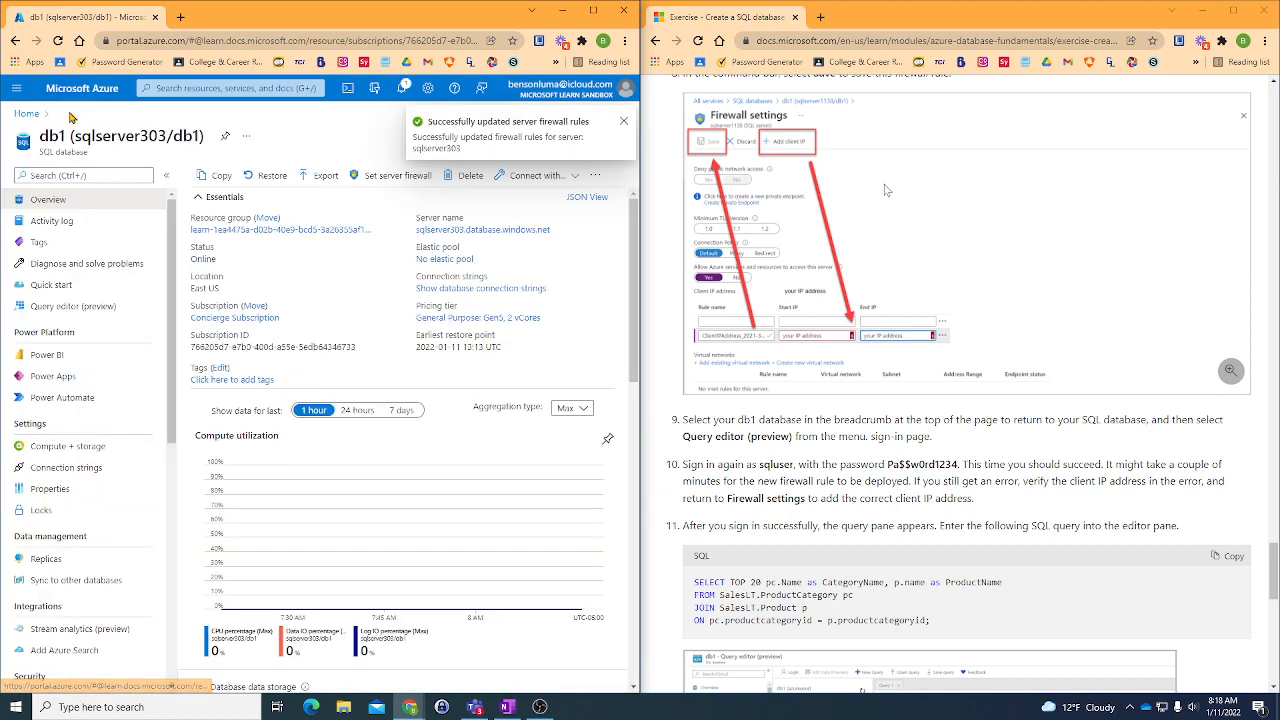
left_click(70, 306)
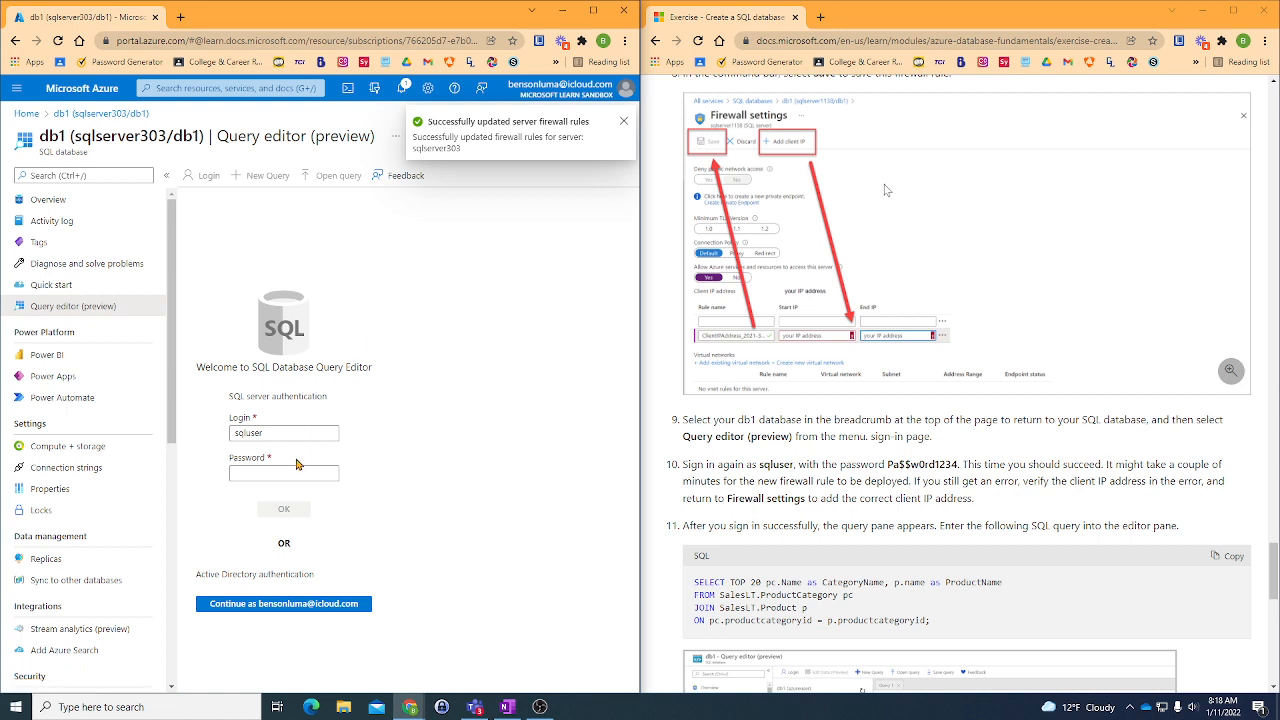
left_click(293, 471)
type("P")
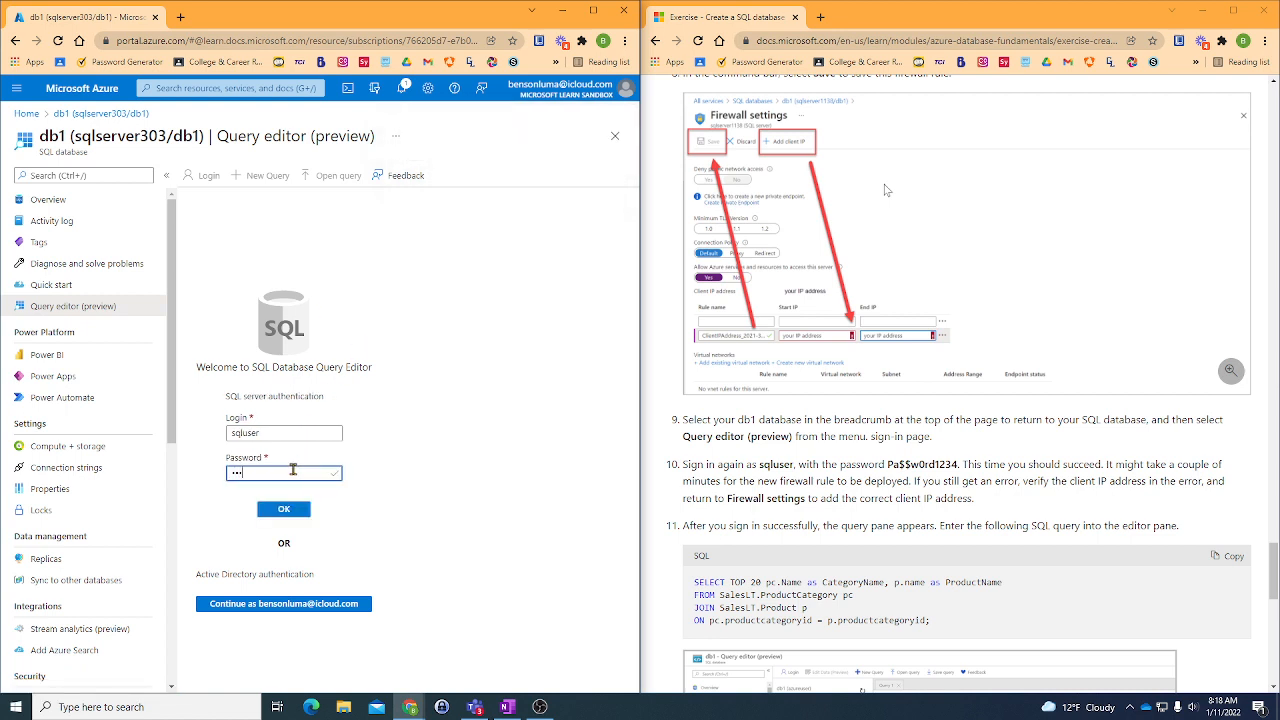
type("a$$w0rd1234")
key("Return")
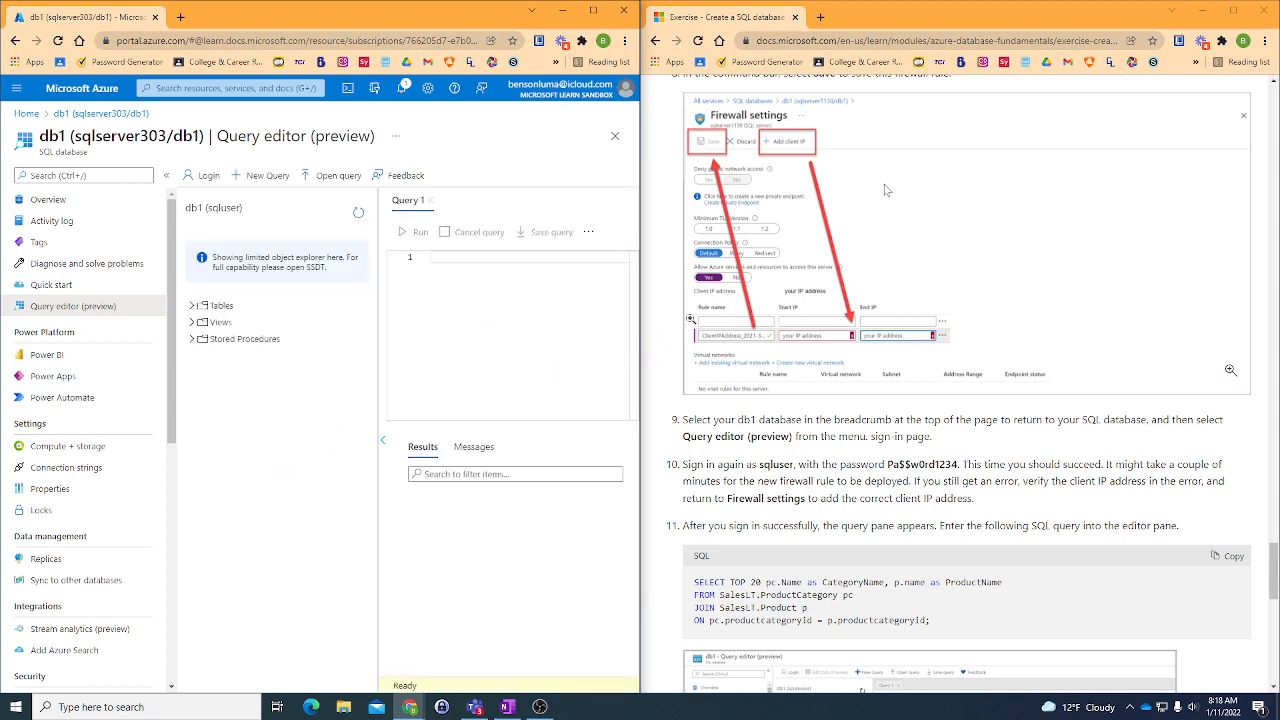
- Copy the sample query's SELECT TOP 20 line from the exercise into line 1 of Query 1, allowing the portal clipboard access
scroll(692, 318, "down", 2)
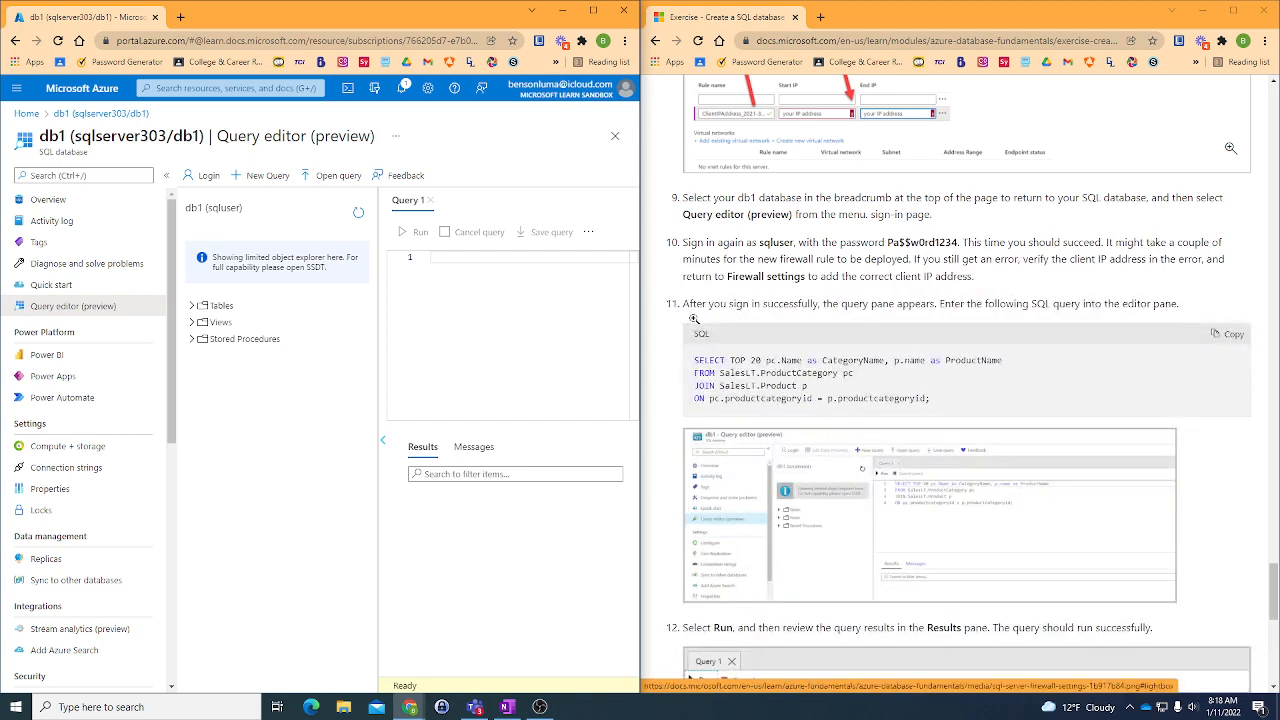
scroll(690, 315, "down", 1)
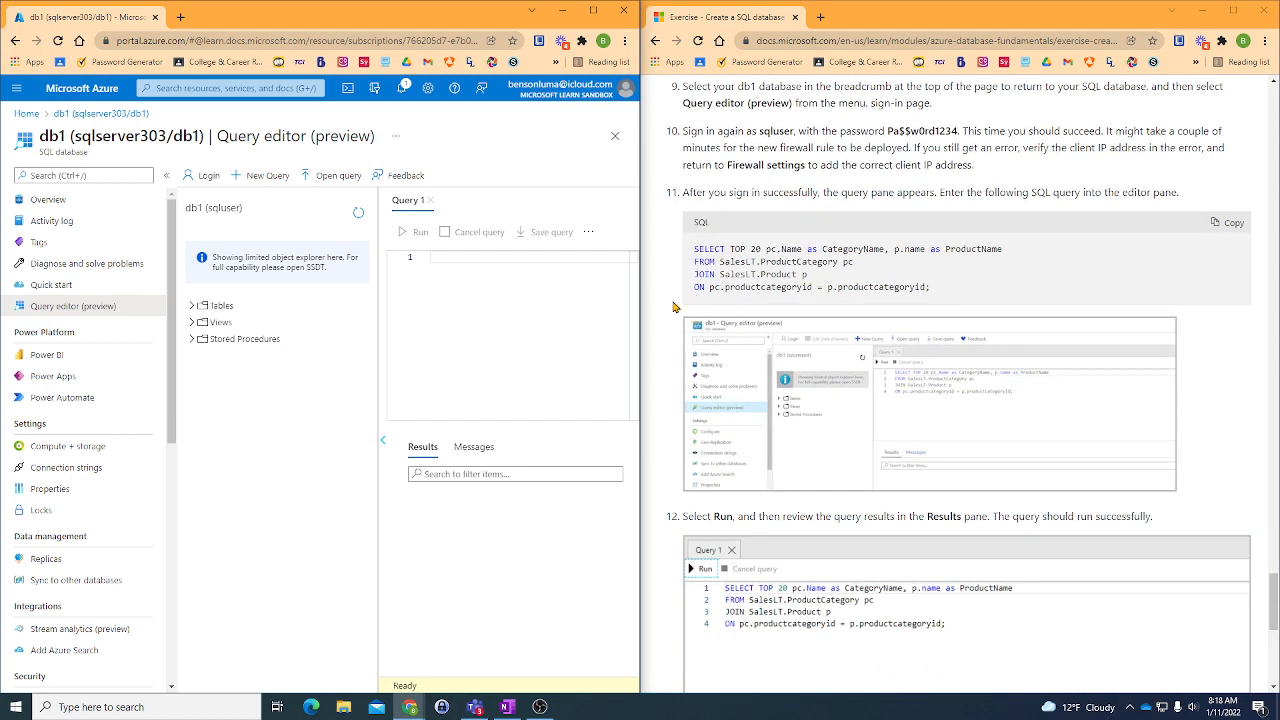
scroll(668, 252, "up", 2)
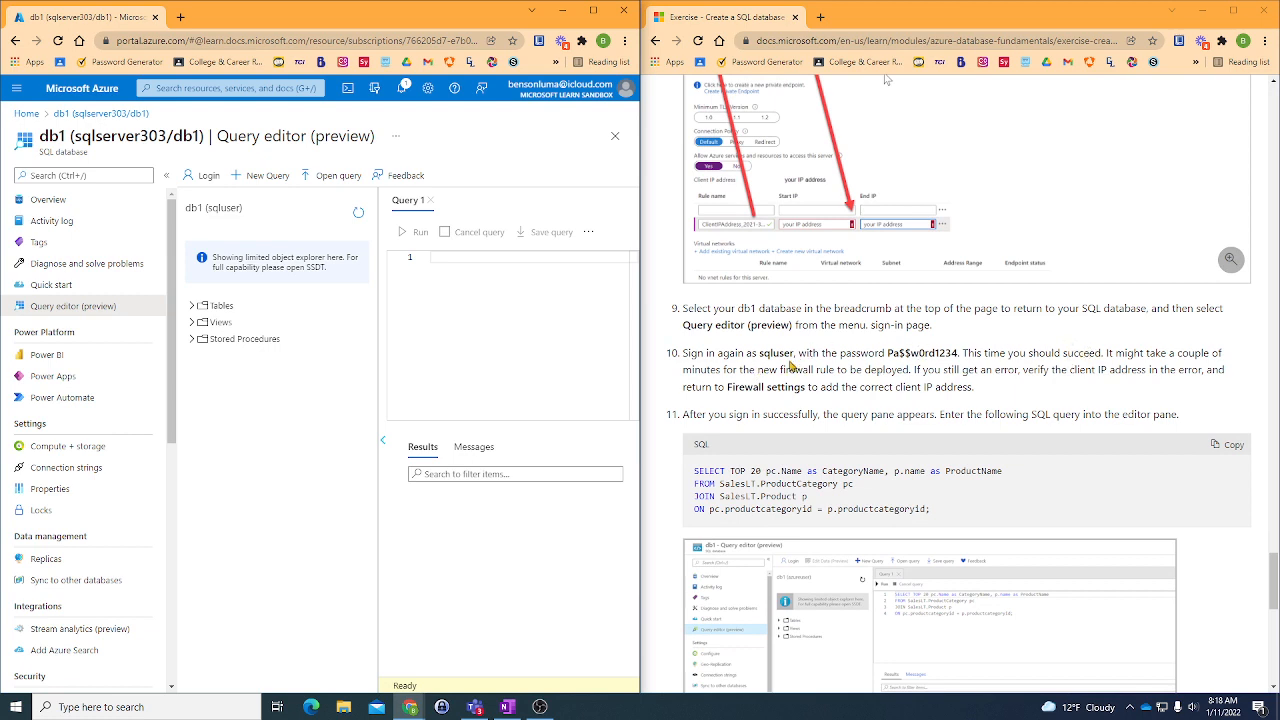
scroll(793, 355, "down", 1)
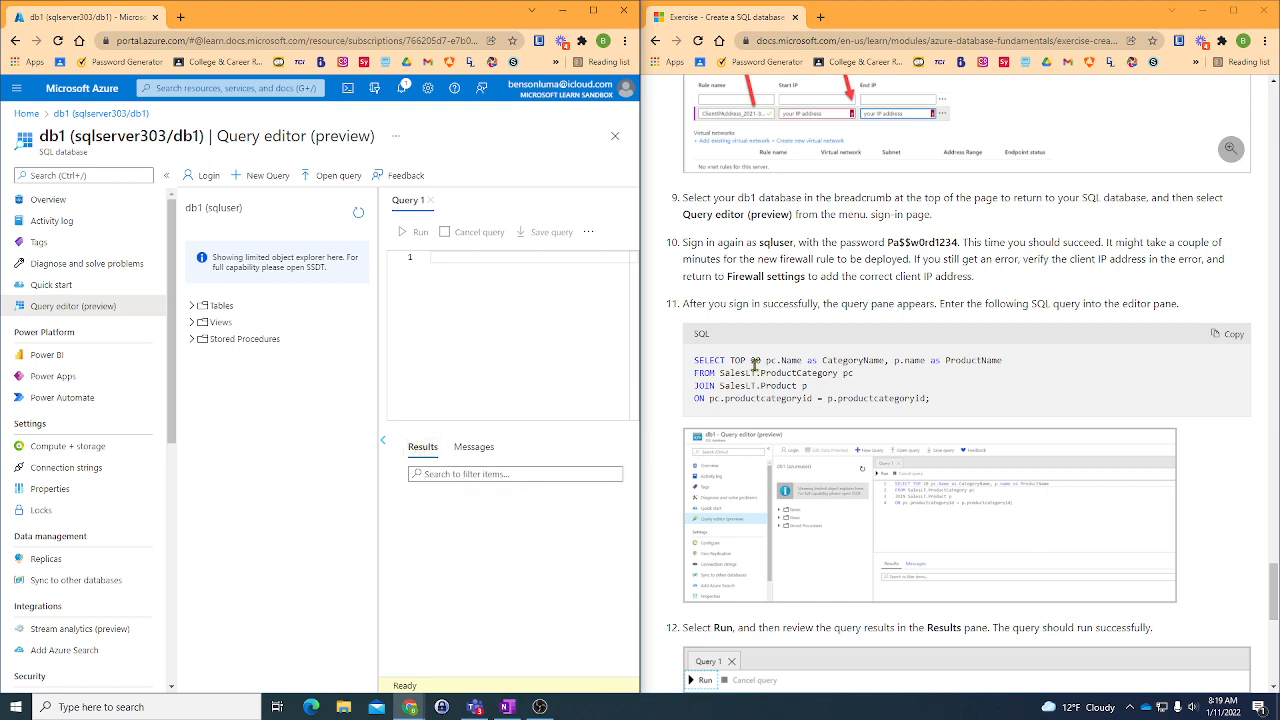
scroll(754, 363, "down", 1)
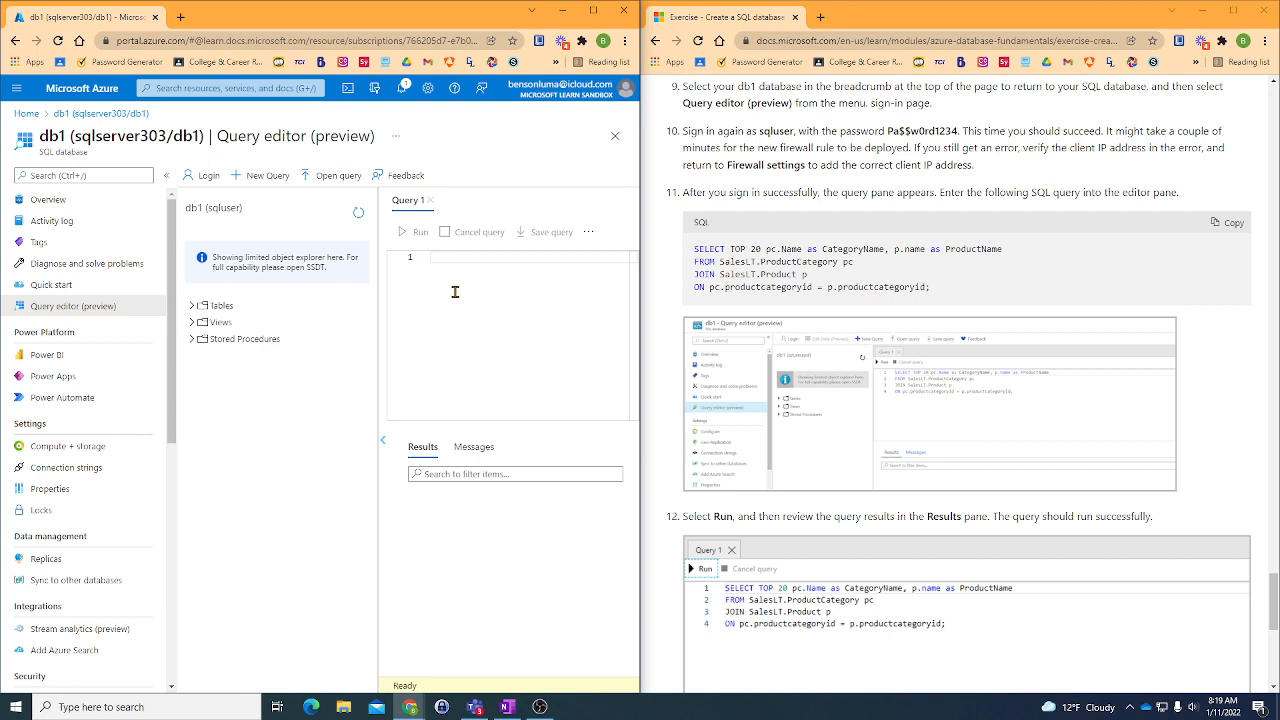
left_click_drag(694, 248, 1012, 250)
right_click(1012, 250)
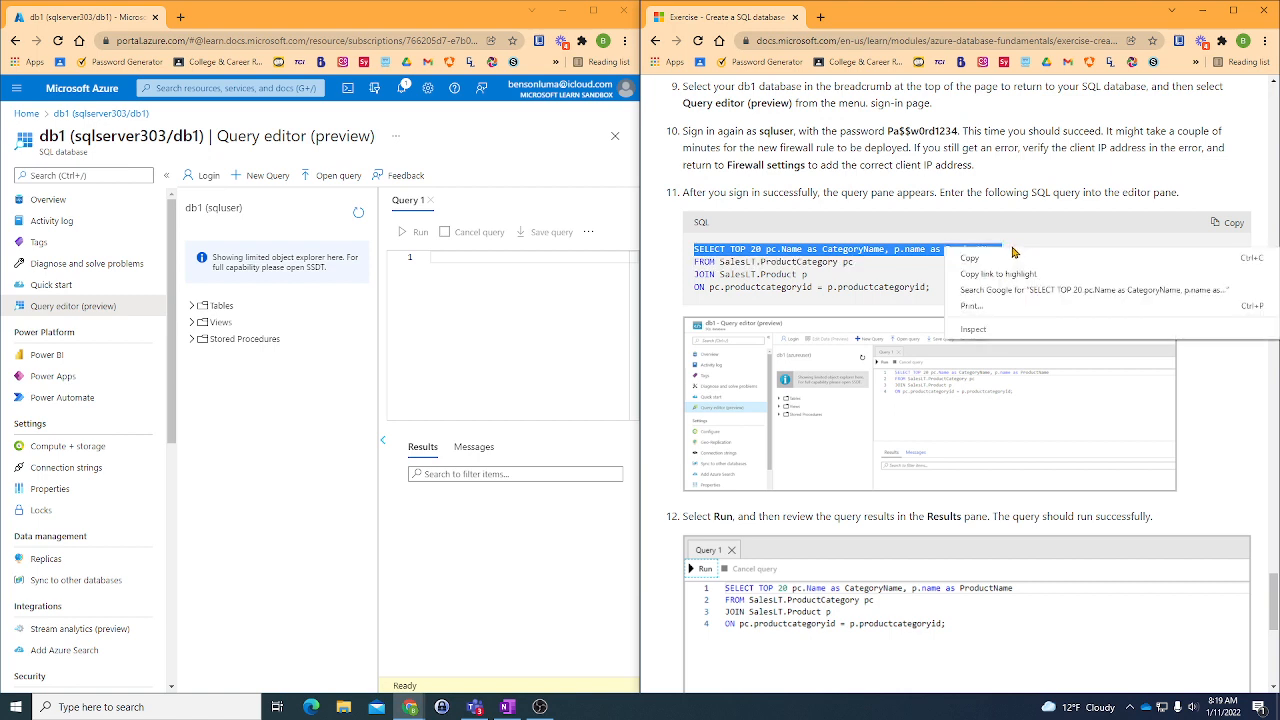
left_click(1012, 255)
left_click(467, 256)
right_click(466, 257)
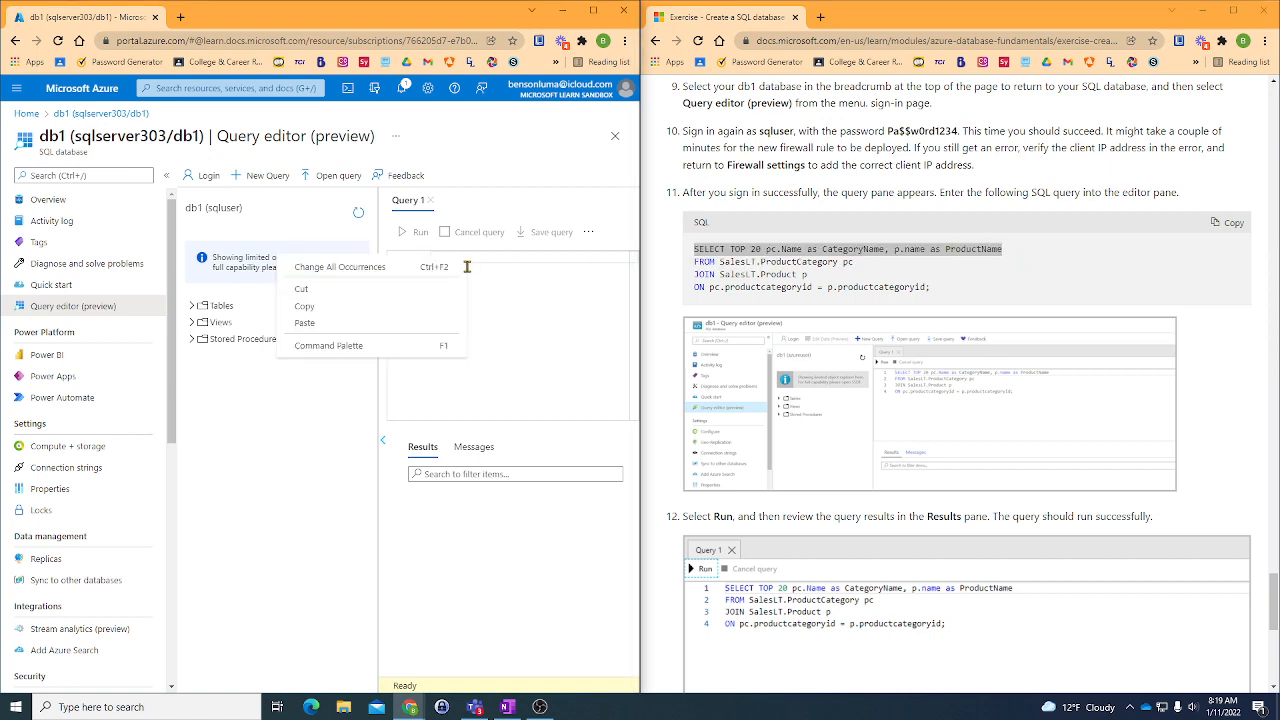
left_click(346, 322)
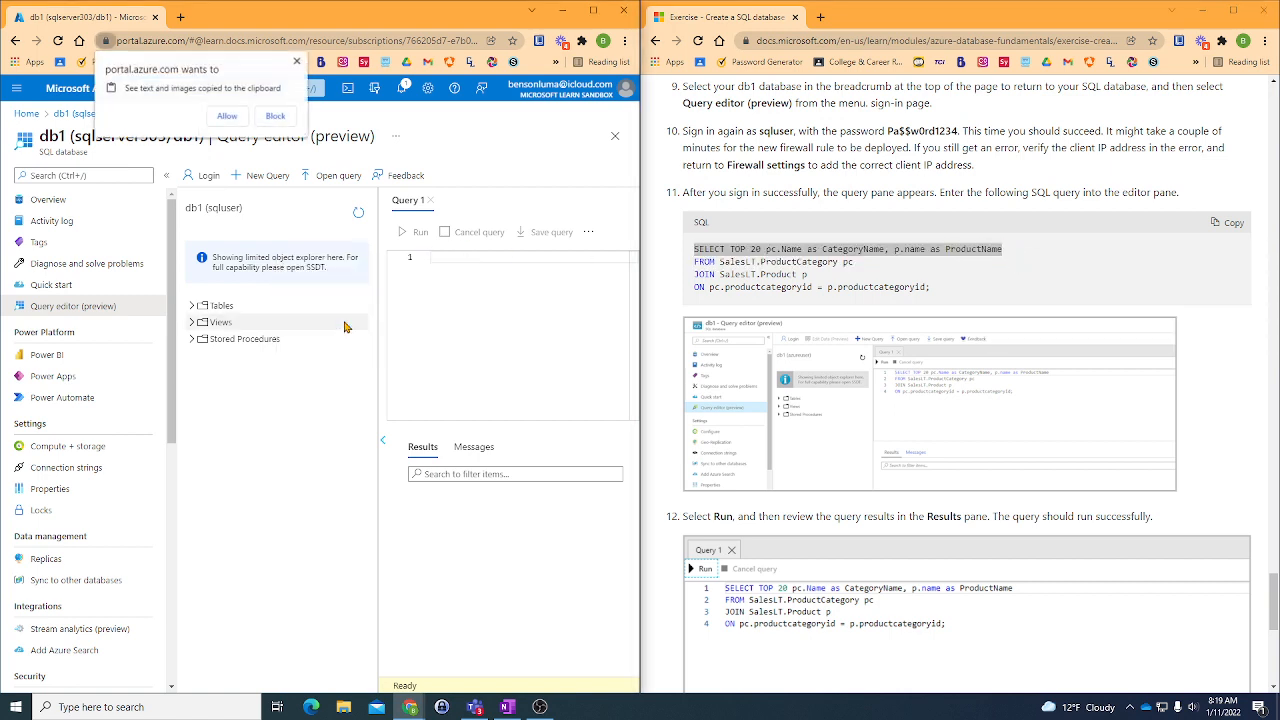
left_click(228, 116)
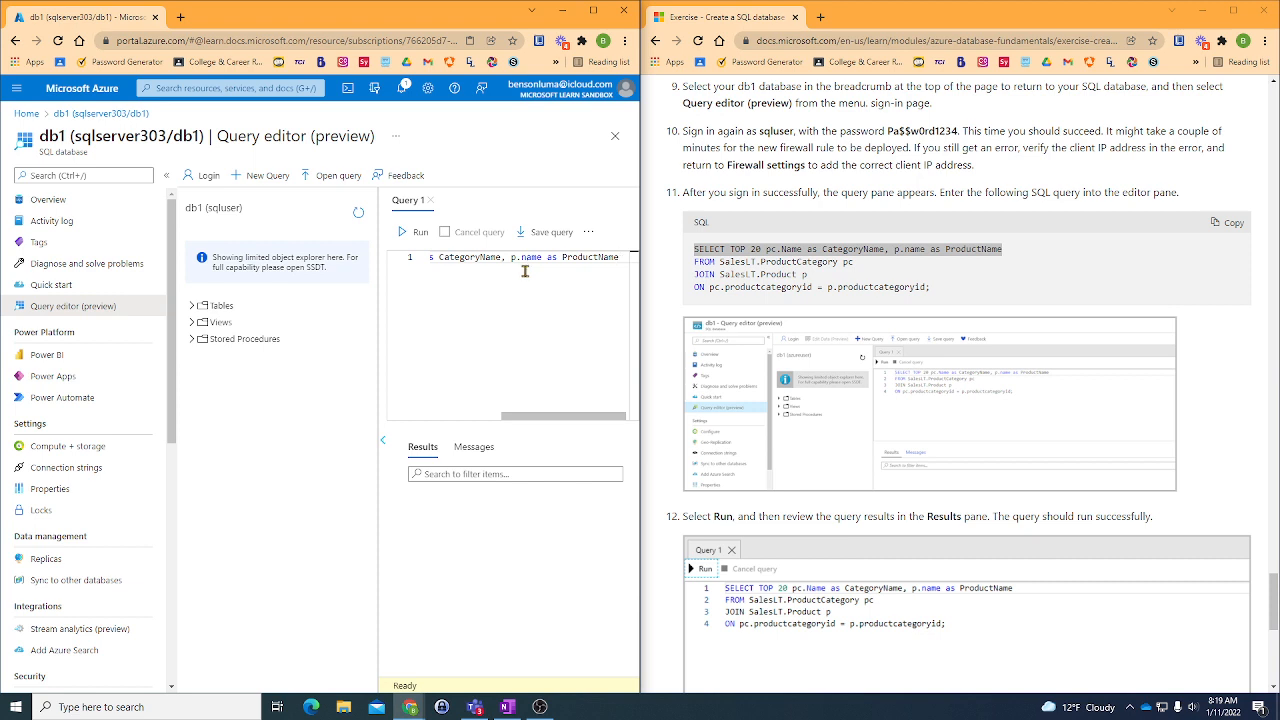
key("Return")
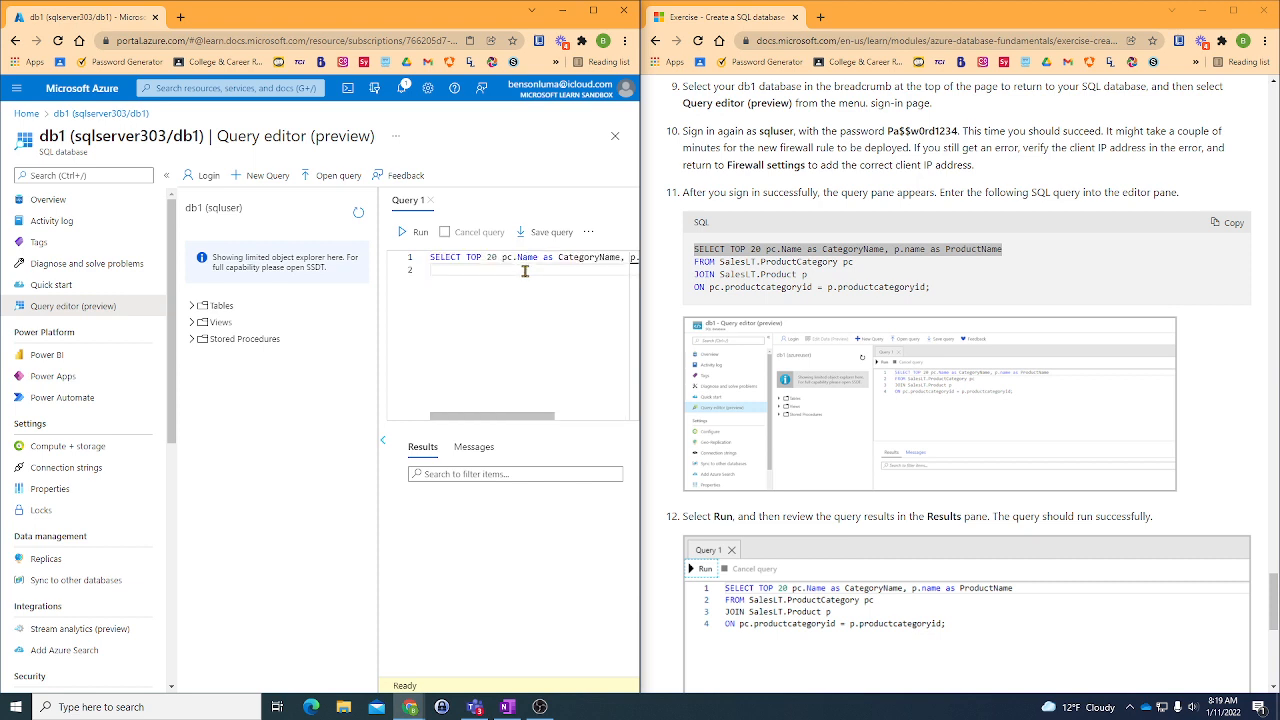
- Copy the line "FROM SalesLT.ProductCategory pc" from the exercise into line 2 of the query
left_click_drag(694, 261, 868, 265)
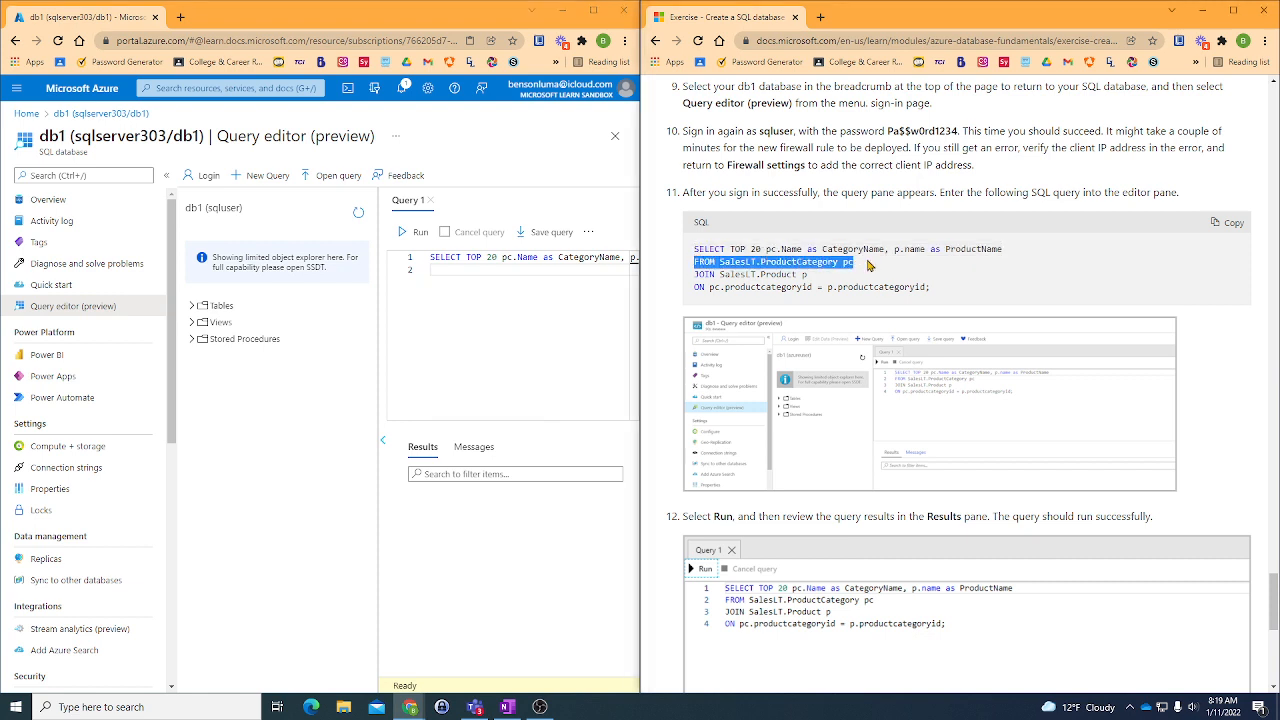
right_click(851, 263)
left_click(895, 276)
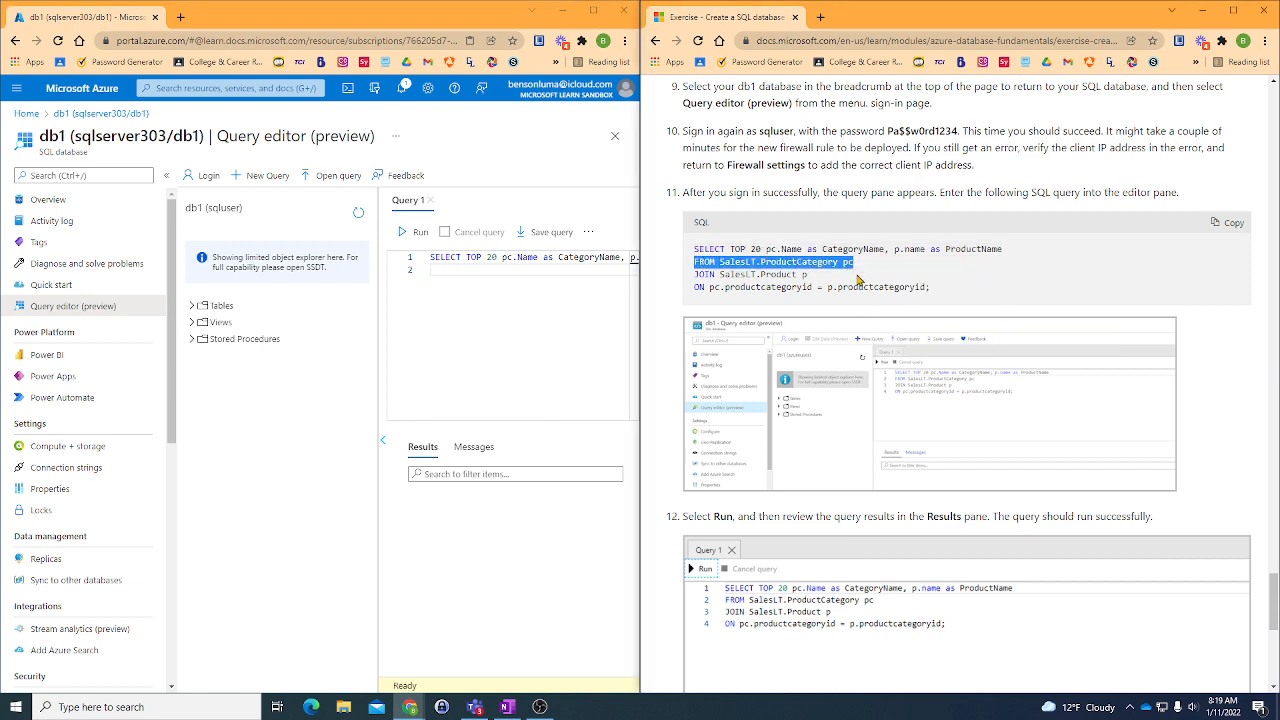
left_click(428, 268)
right_click(437, 271)
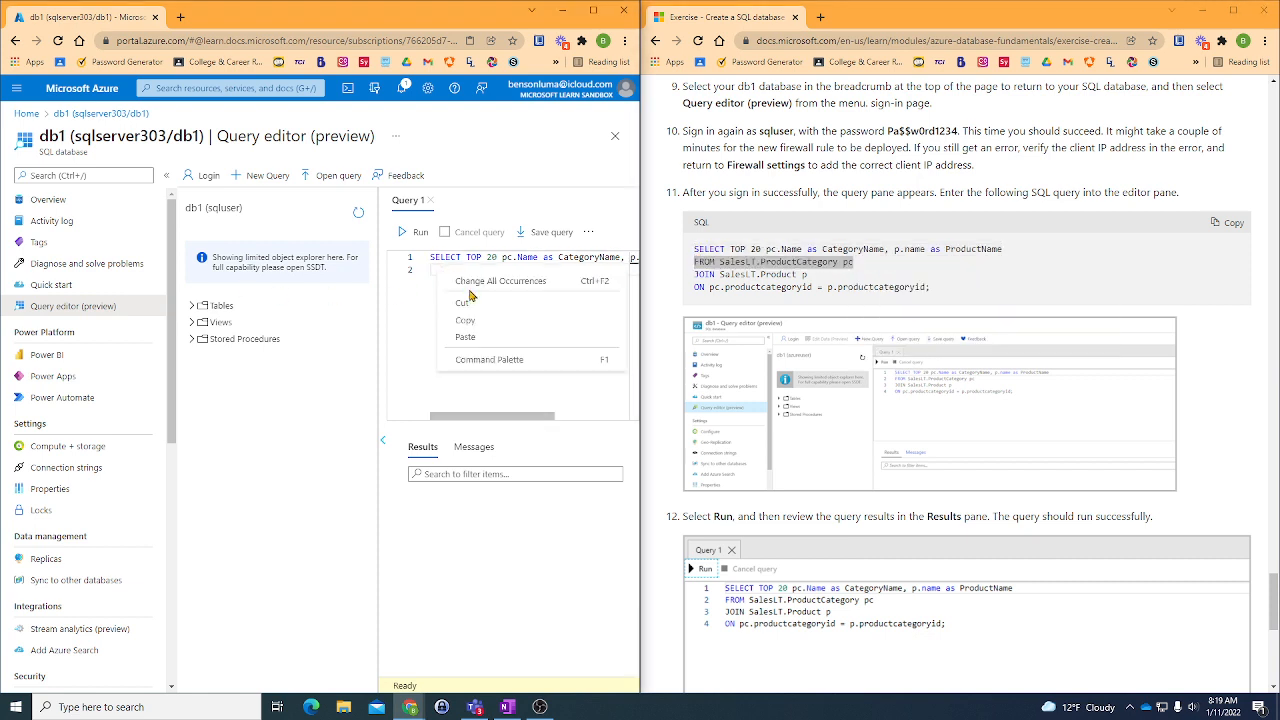
left_click(471, 337)
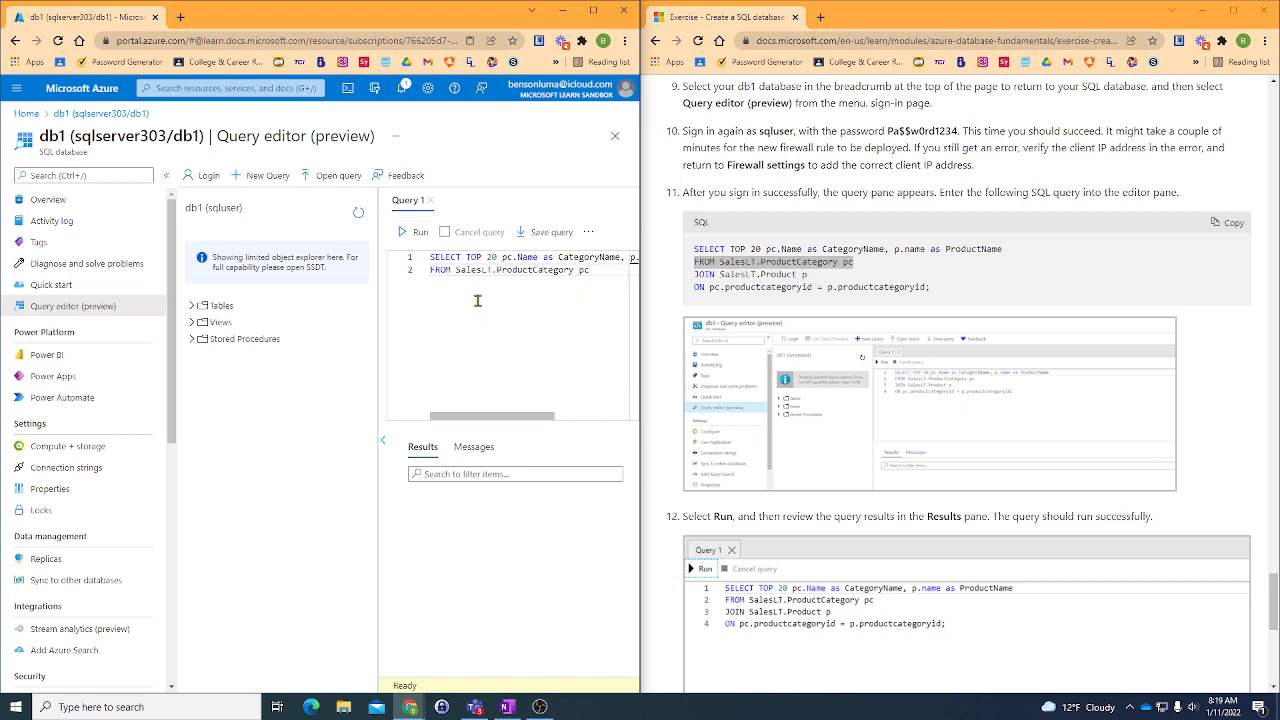
key("Return")
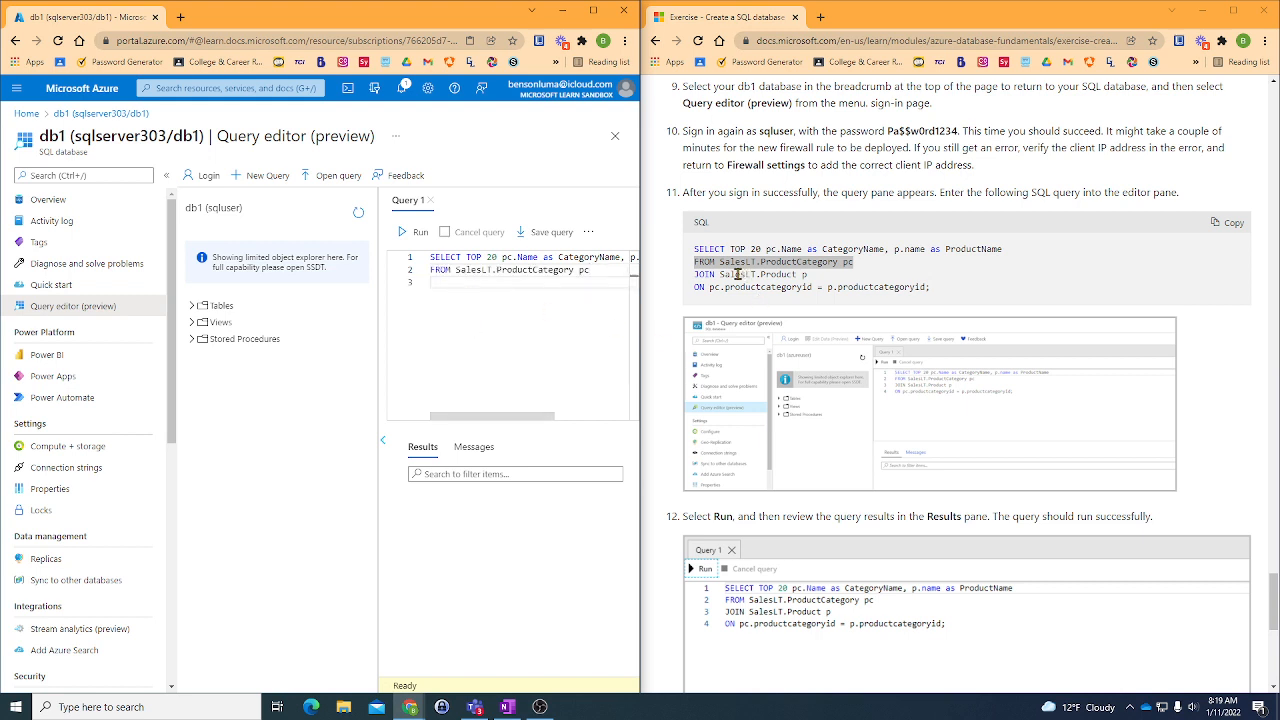
- Copy the line "JOIN SalesLT.Product p" from the exercise into line 3 of the query
left_click(698, 275)
left_click_drag(698, 275, 830, 282)
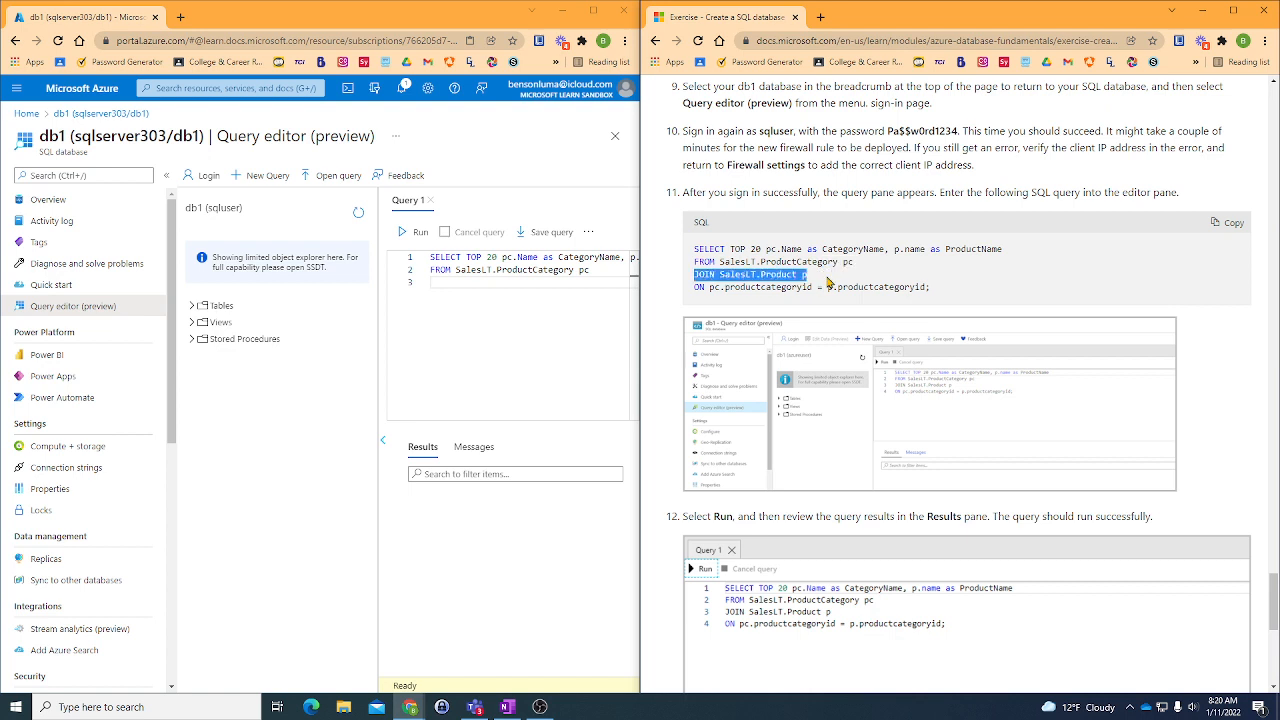
right_click(830, 282)
left_click(848, 290)
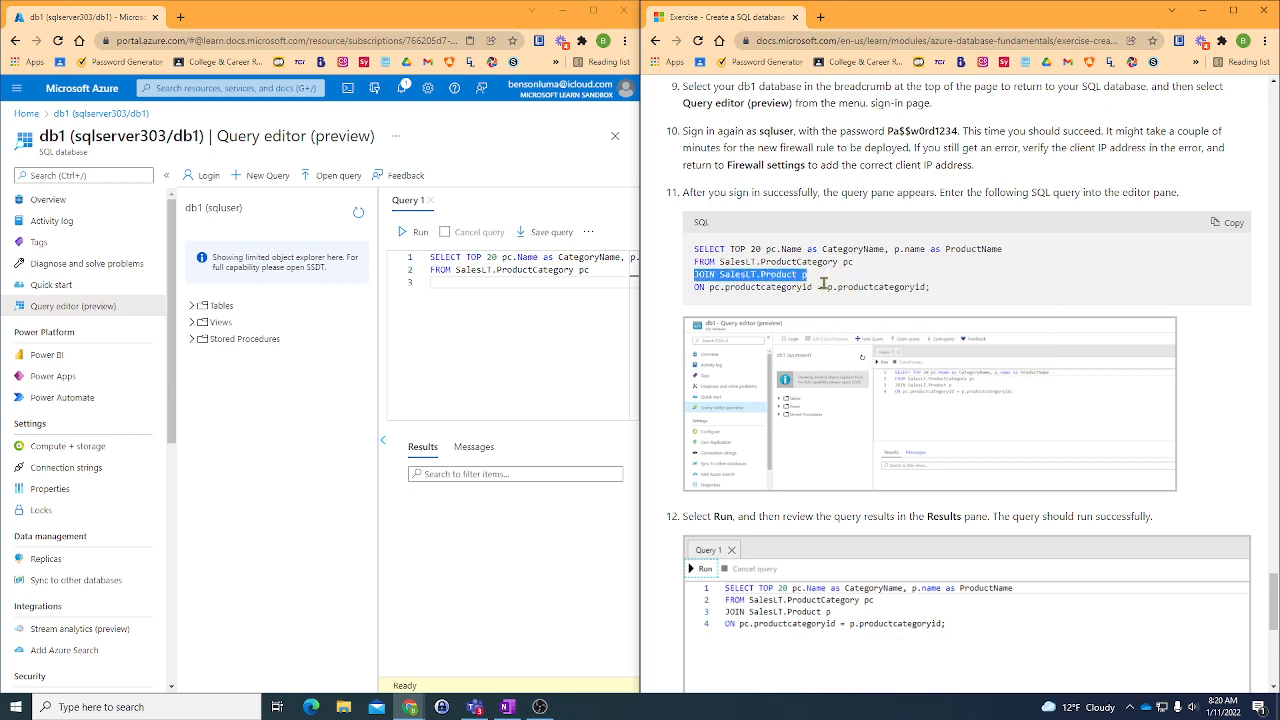
left_click(449, 288)
right_click(449, 288)
left_click(478, 357)
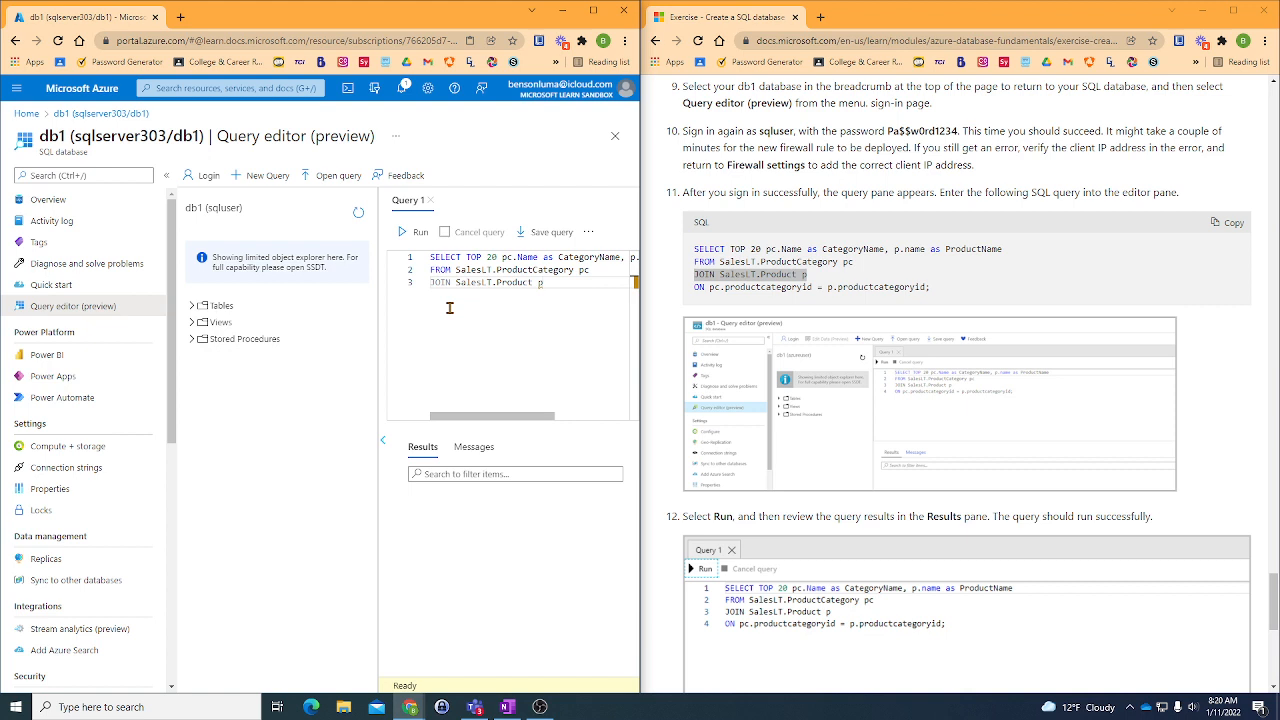
key("Return")
- Complete the query with the exercise's line "ON pc.productcategoryid = p.productcategoryid;" on line 4, leaving no blank line after it
left_click_drag(695, 289, 935, 291)
right_click(932, 291)
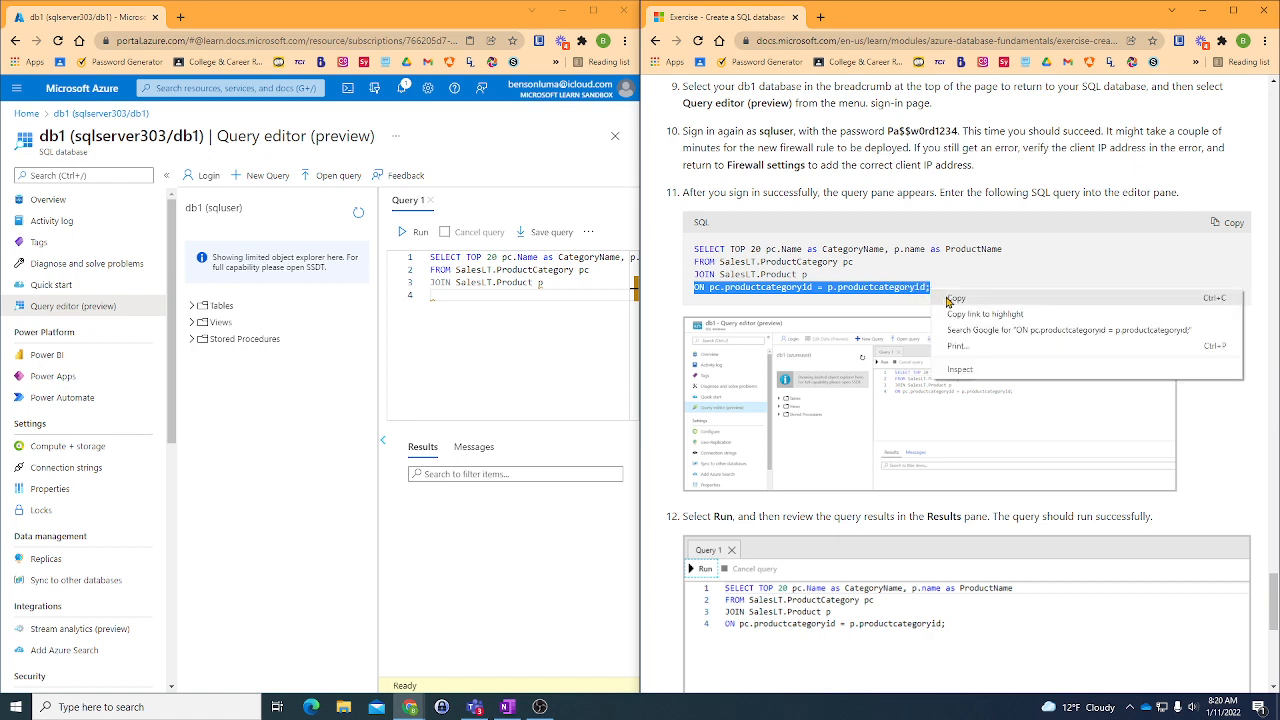
left_click(946, 302)
right_click(437, 298)
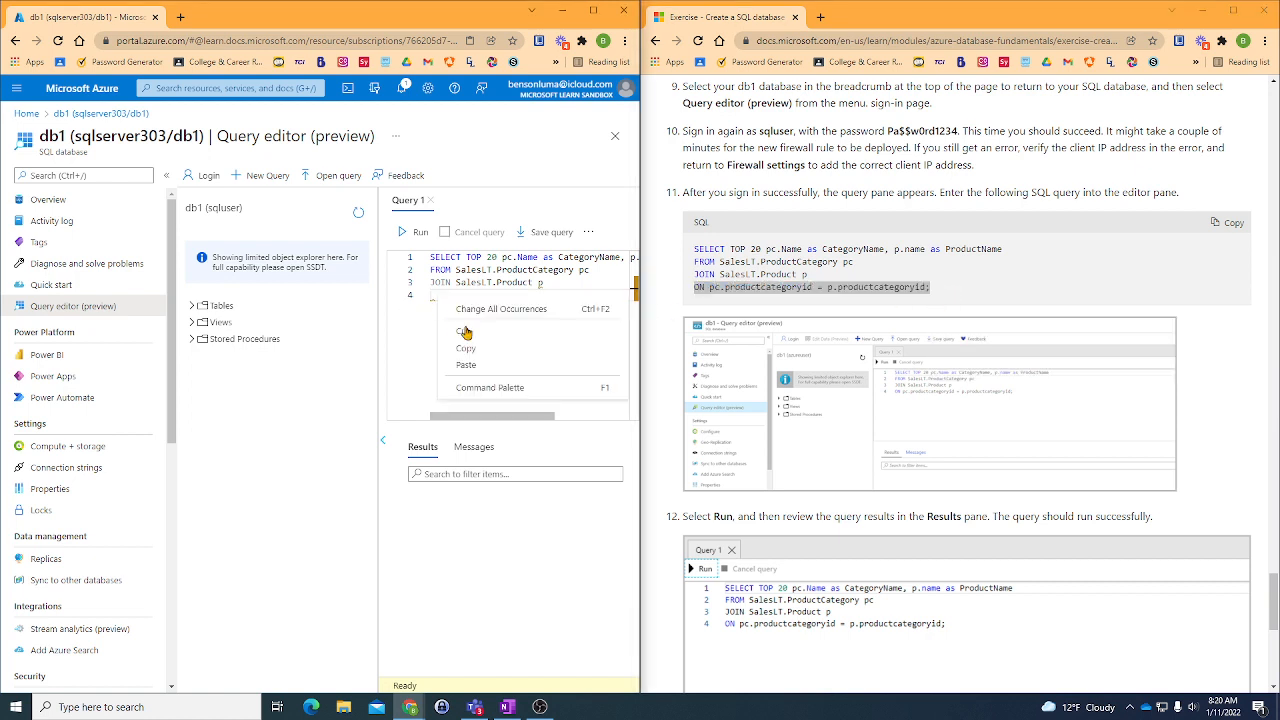
left_click(472, 360)
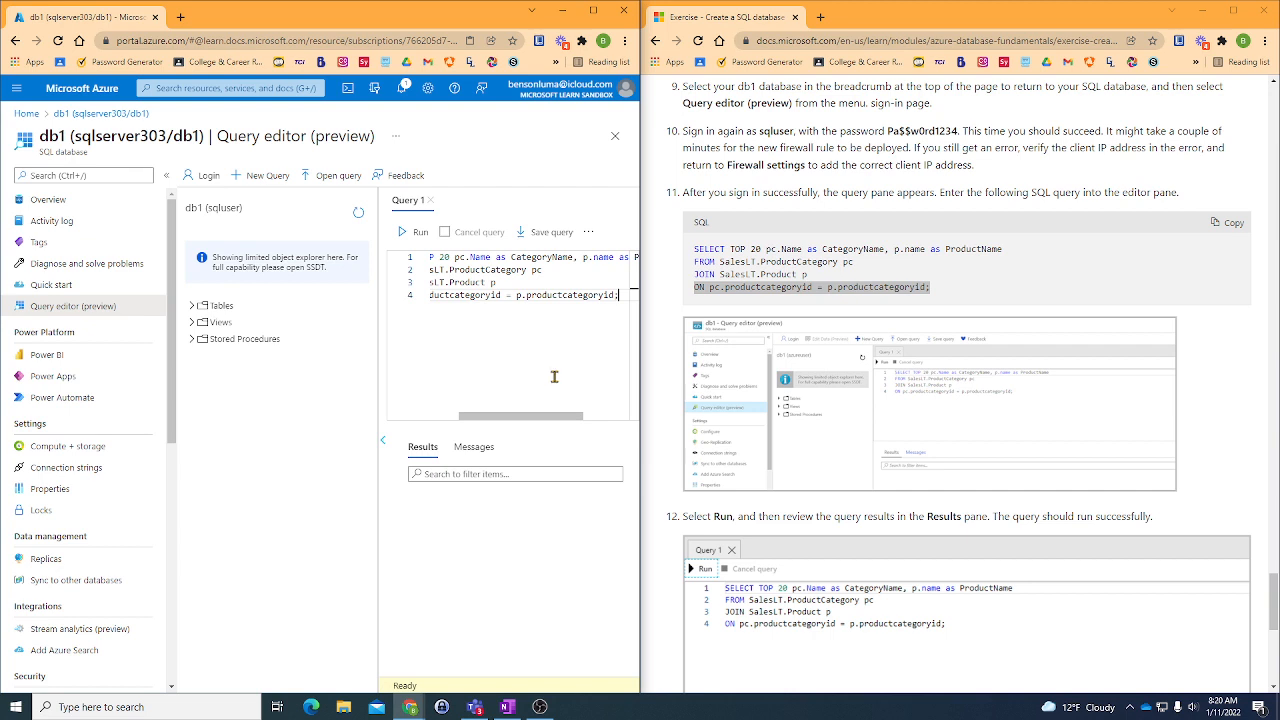
key("Return")
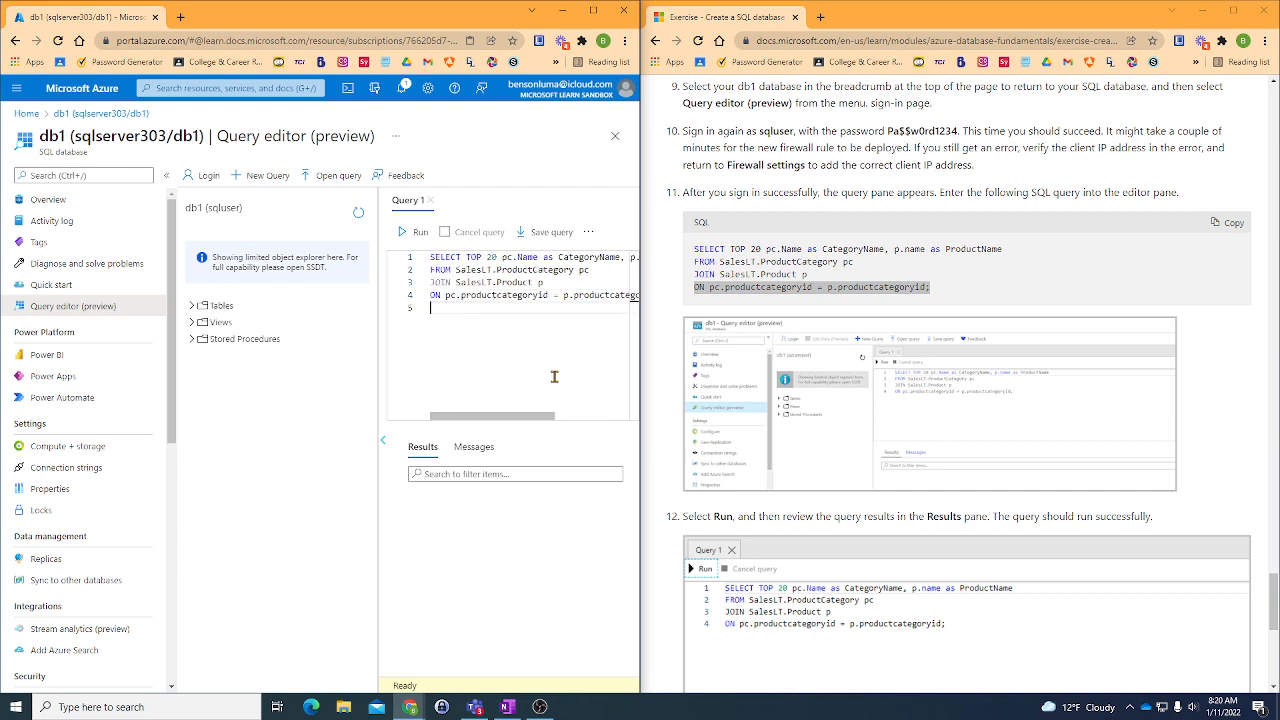
key("BackSpace")
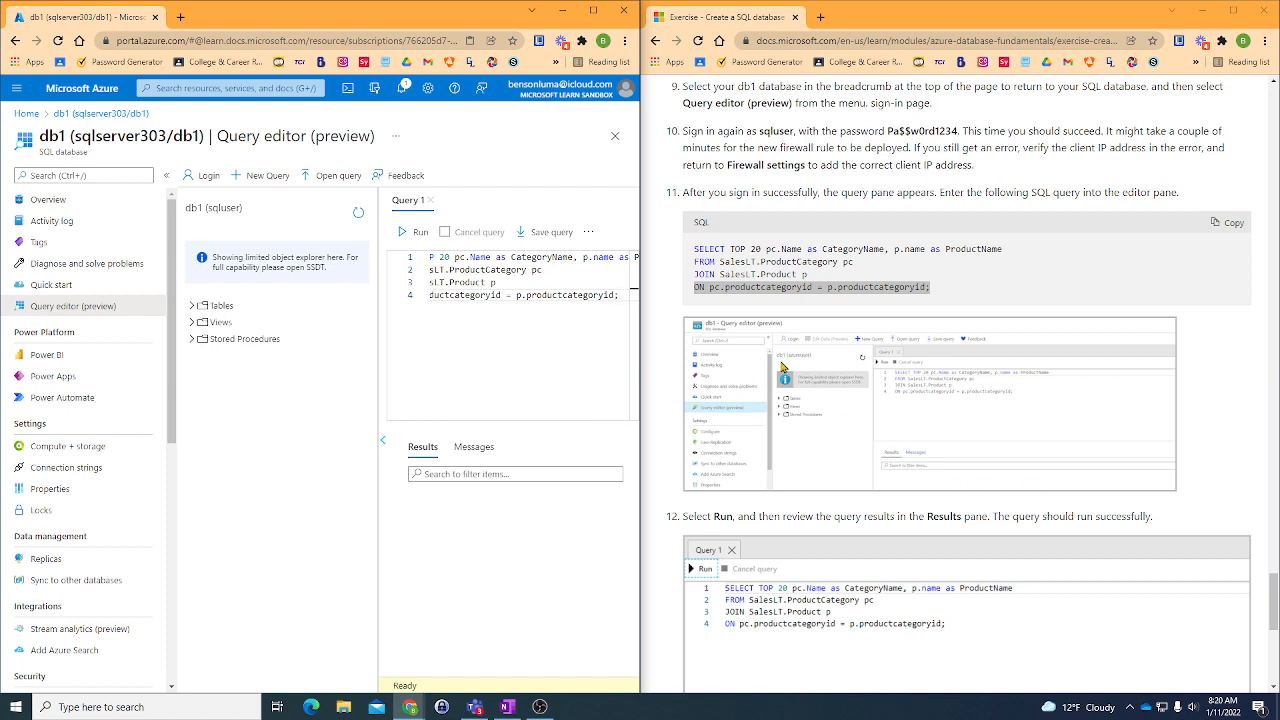
- Run the query against db1 and compare its results and status with the exercise's expected output
scroll(785, 370, "down", 1)
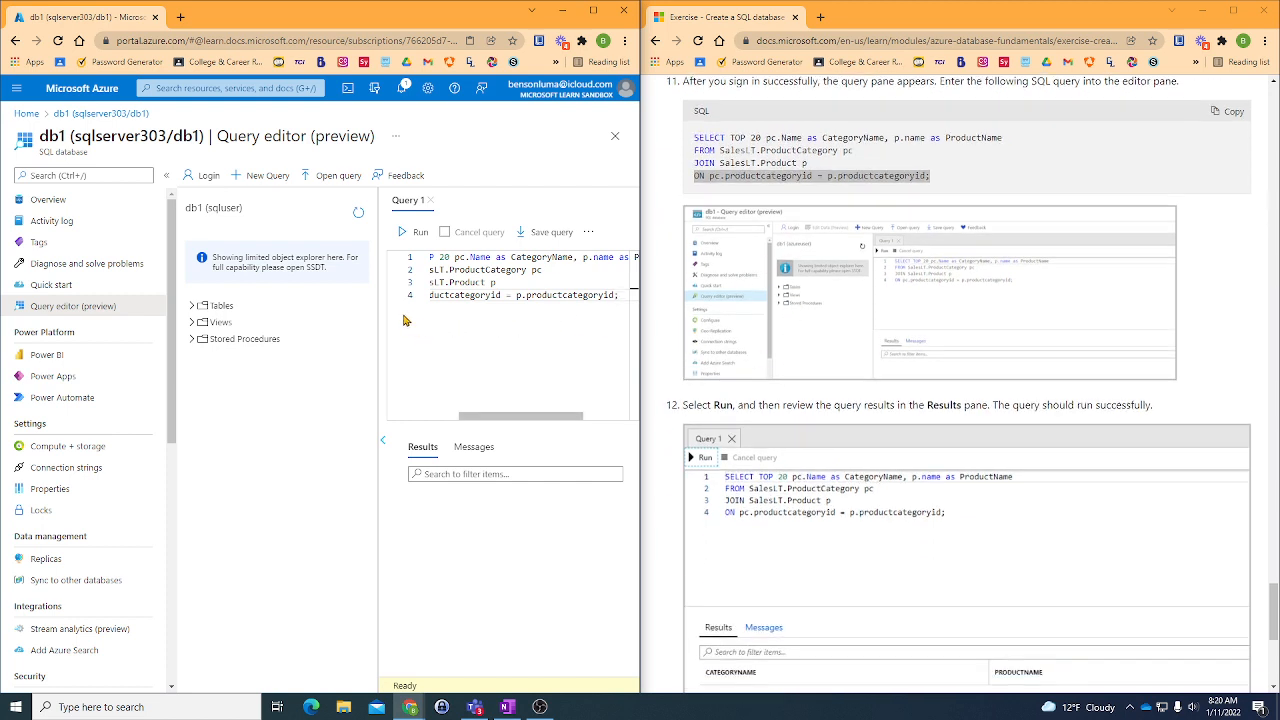
left_click(415, 231)
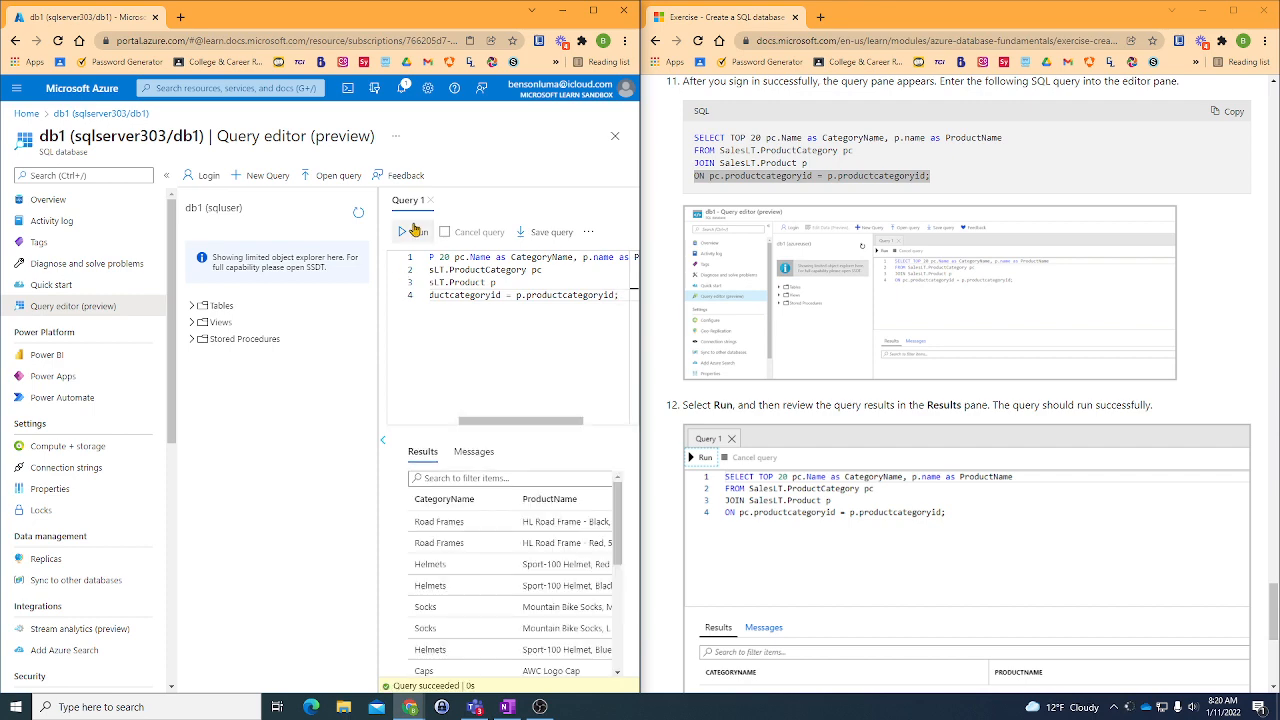
scroll(955, 335, "down", 1)
scroll(947, 333, "down", 1)
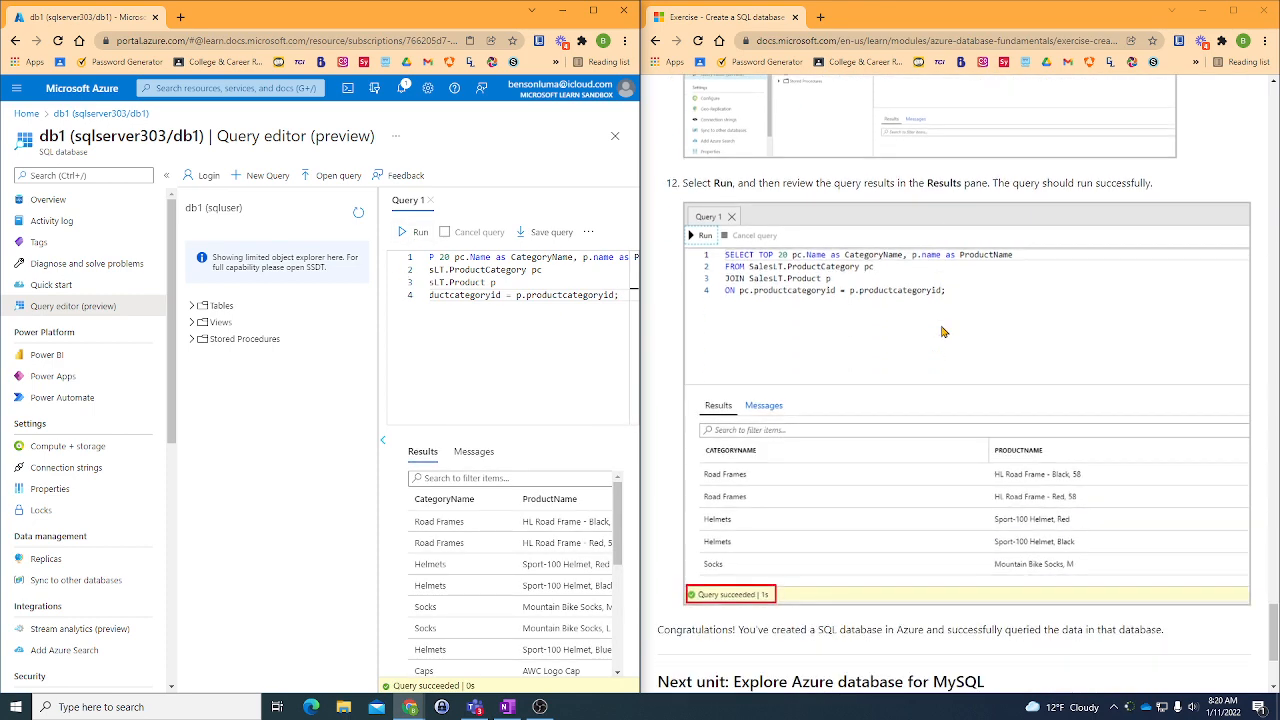
scroll(497, 499, "down", 3)
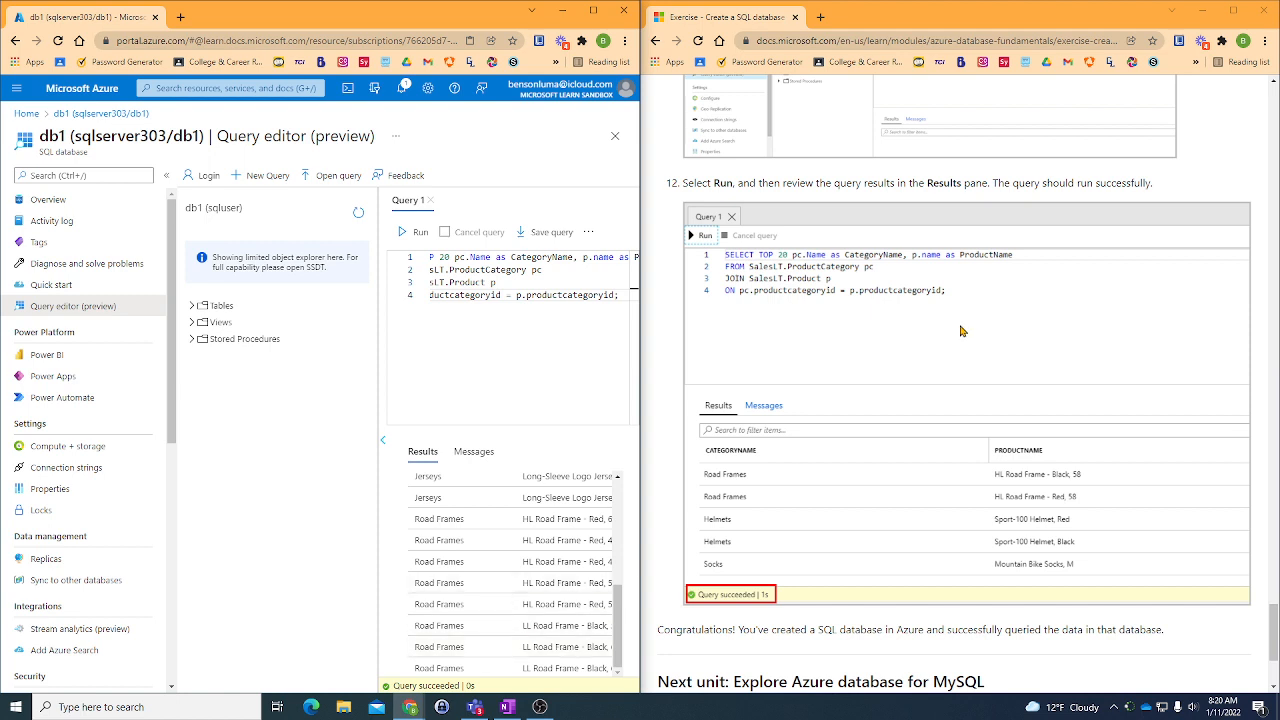
scroll(960, 331, "down", 2)
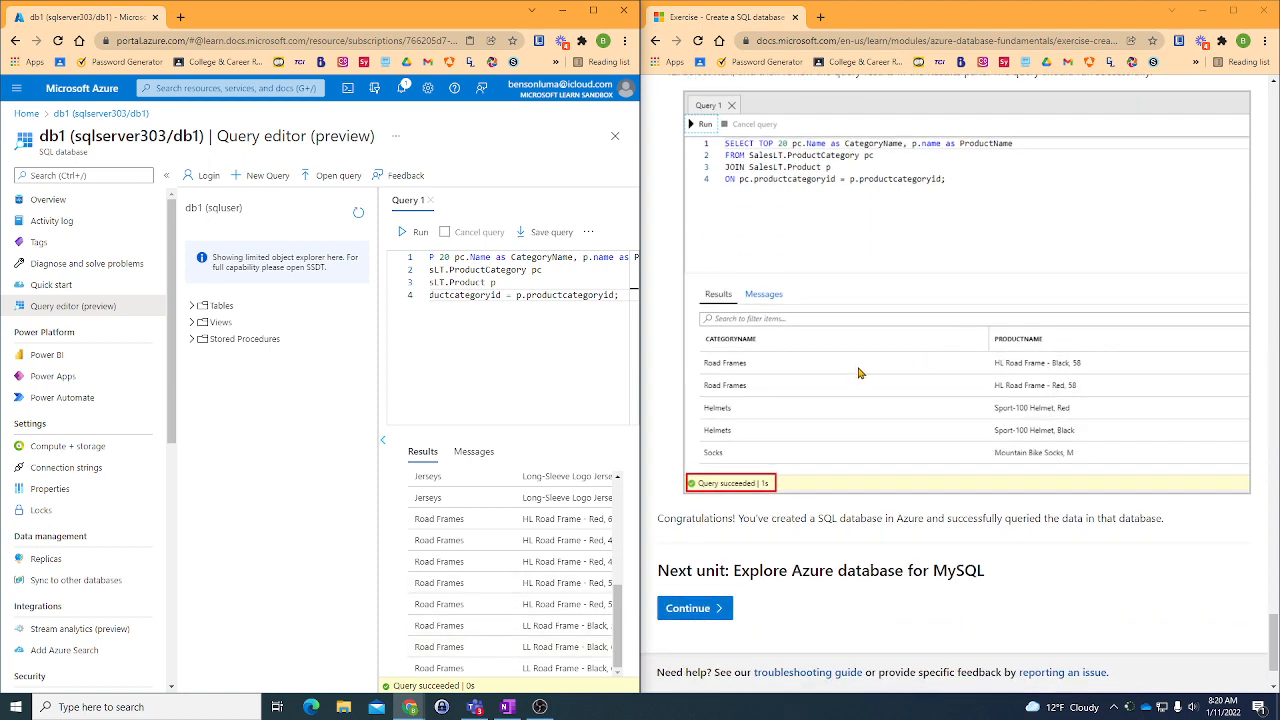
scroll(862, 372, "up", 1)
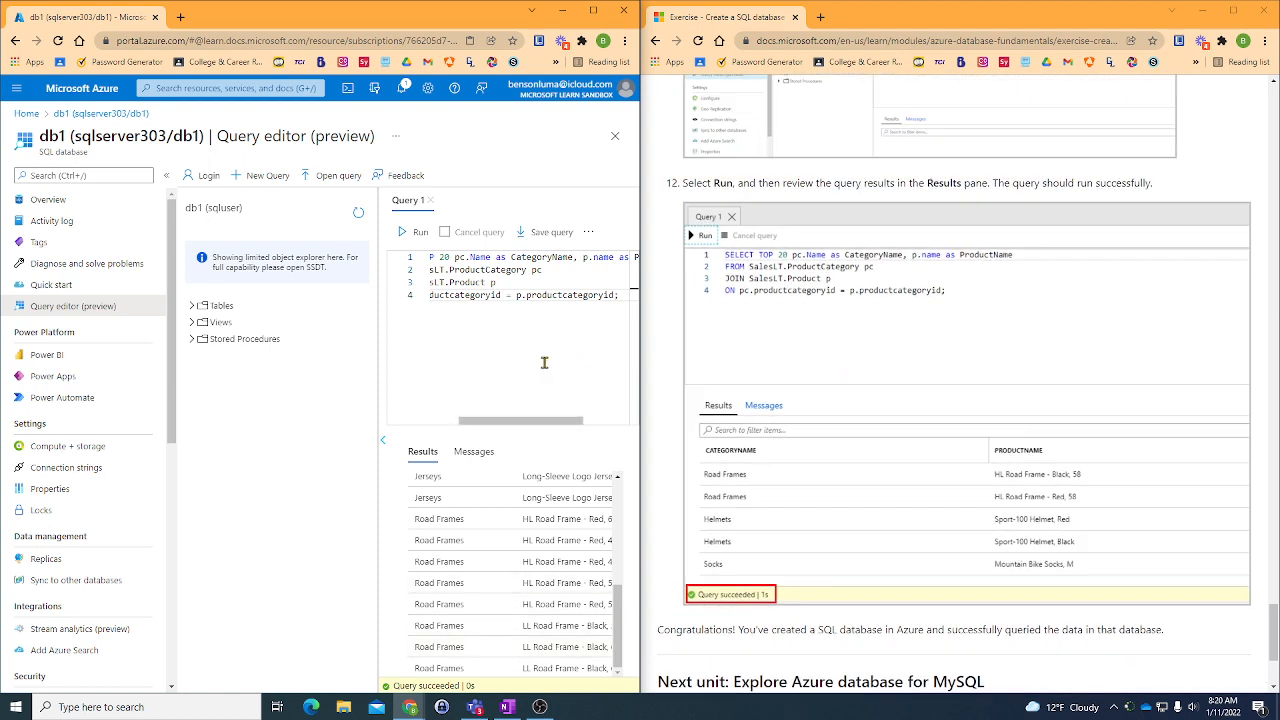
left_click_drag(521, 421, 389, 410)
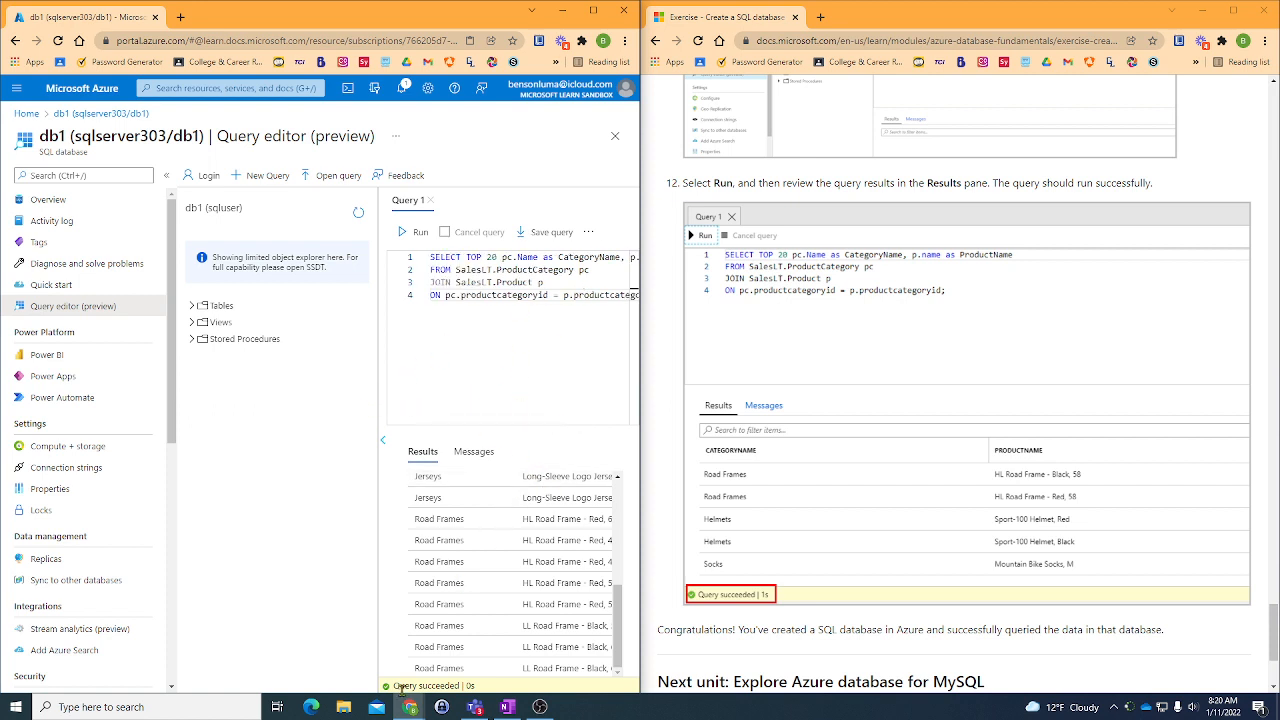
scroll(745, 302, "down", 2)
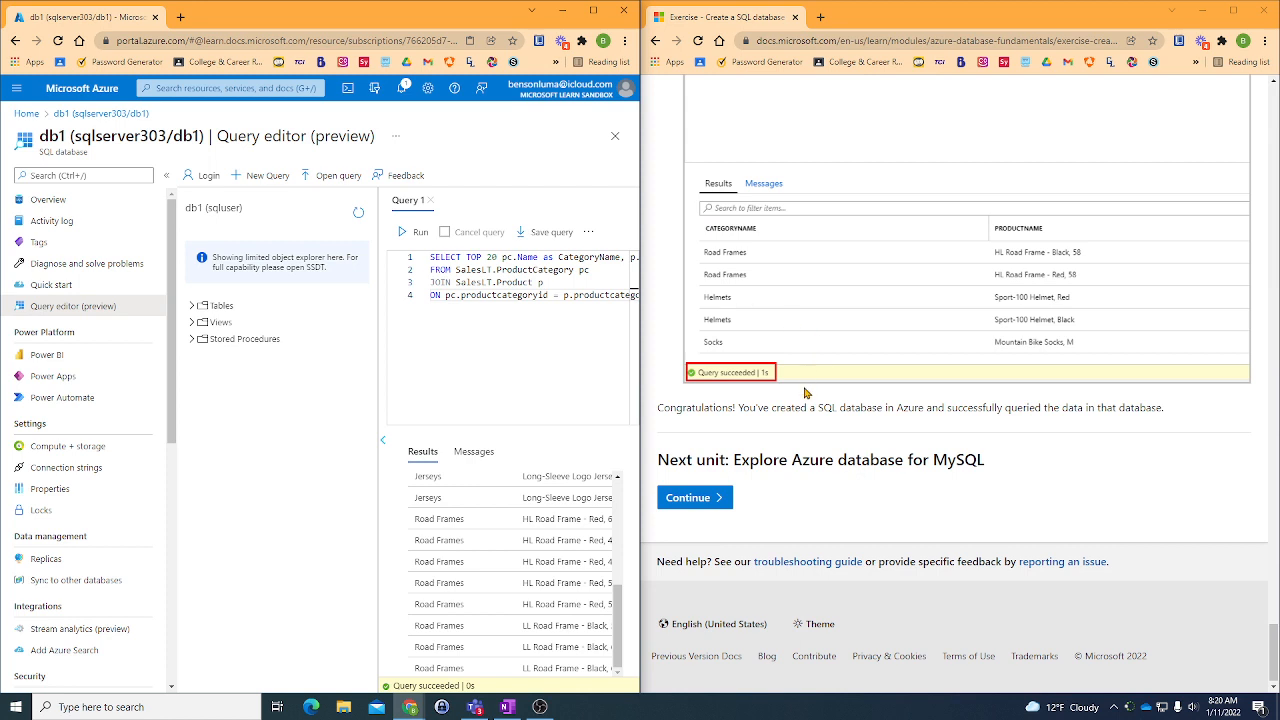